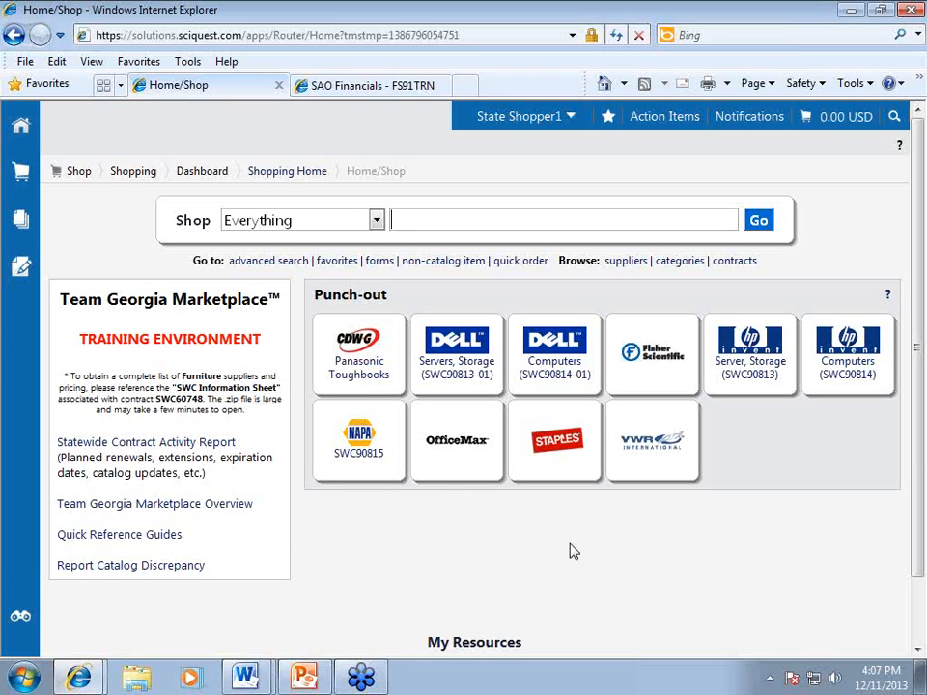
# Choose View My Profile from the user name menu at the top right.
pyautogui.click(551, 122)
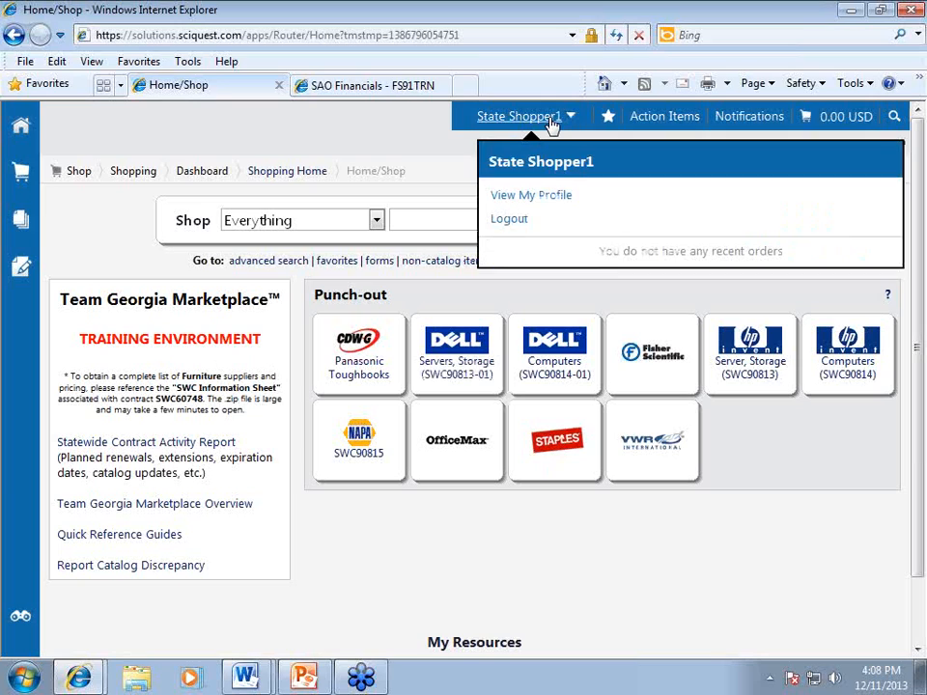
pyautogui.click(542, 199)
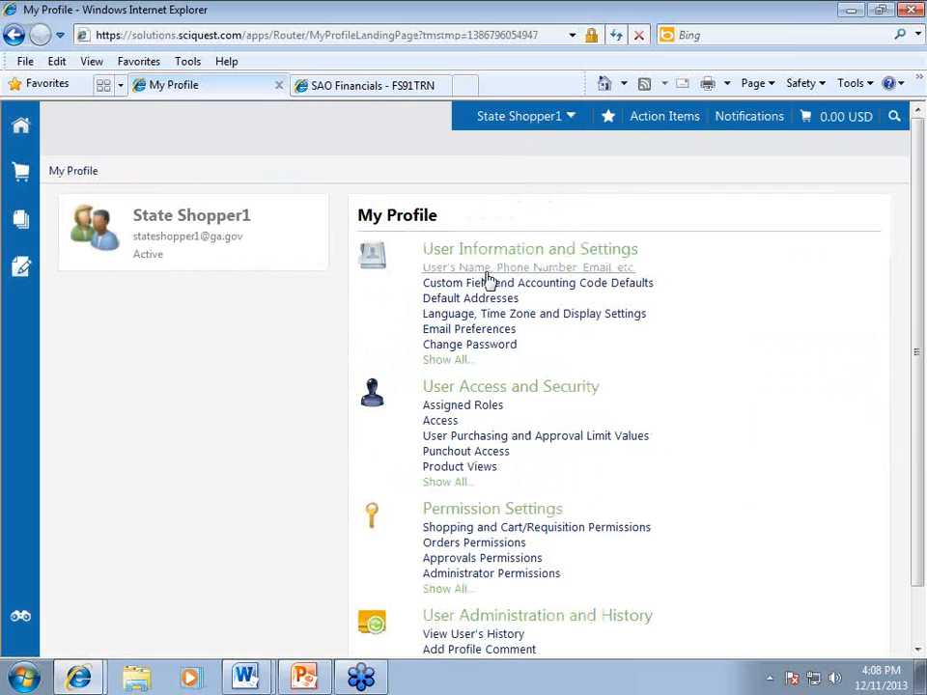
# Check the profile's name, phone, e-mail and security question, then return home to Quick Reference Guides.
pyautogui.click(480, 270)
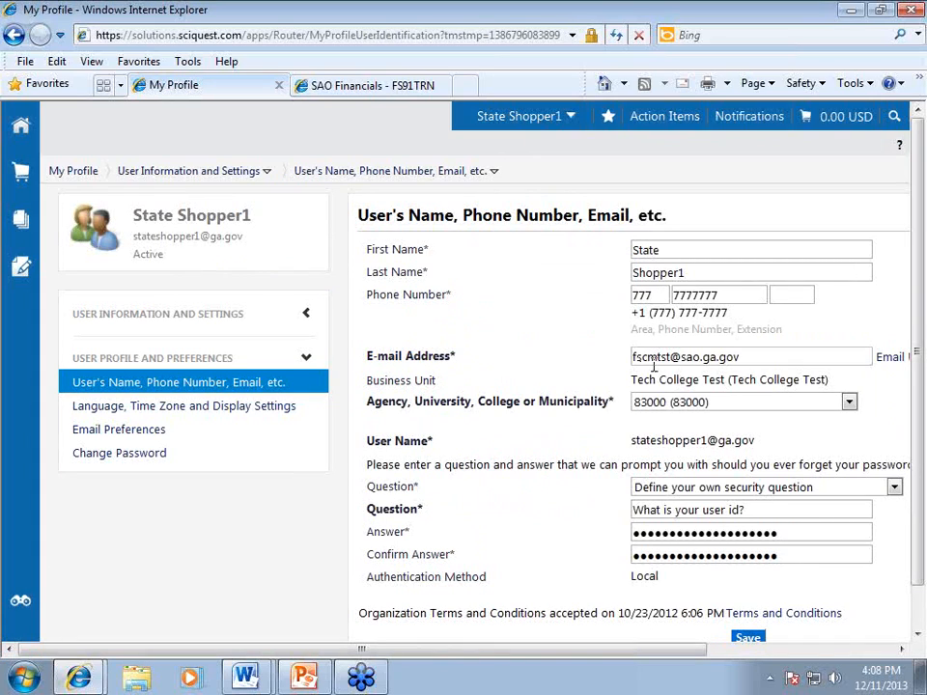
pyautogui.click(704, 492)
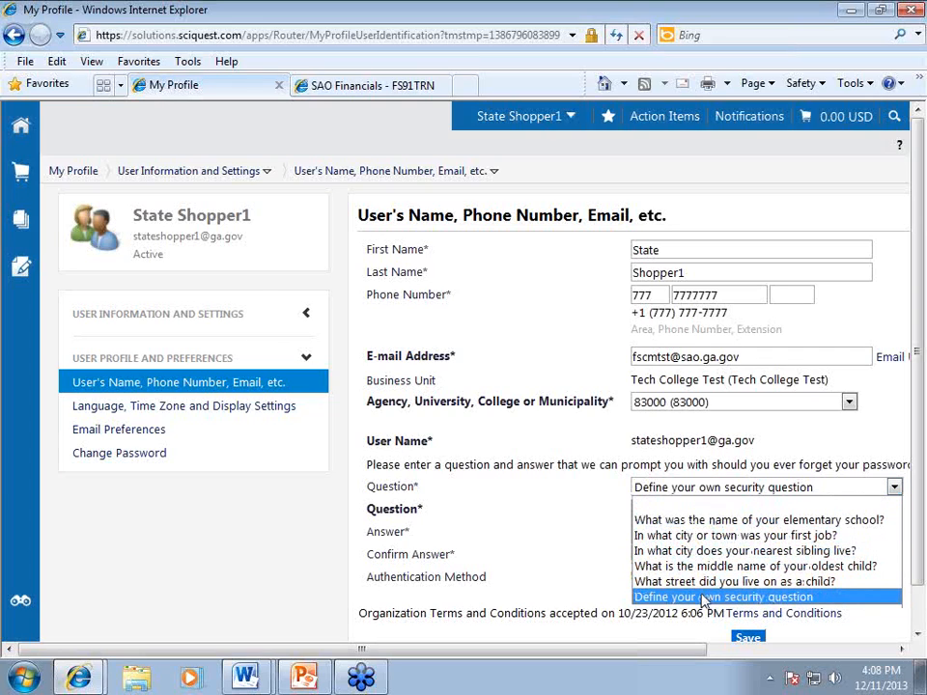
pyautogui.click(599, 541)
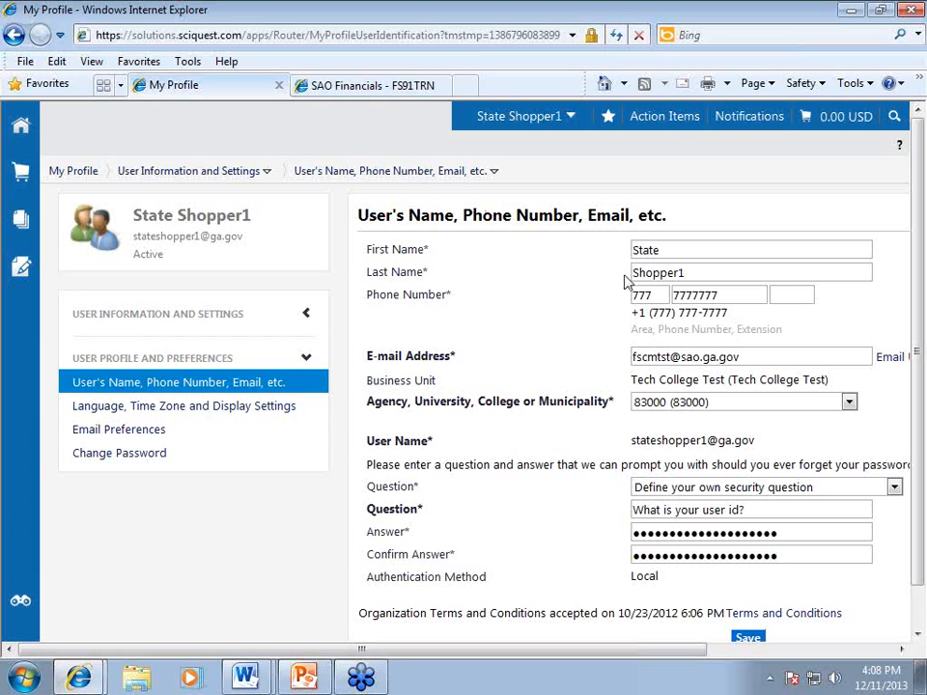
pyautogui.click(671, 357)
pyautogui.click(21, 129)
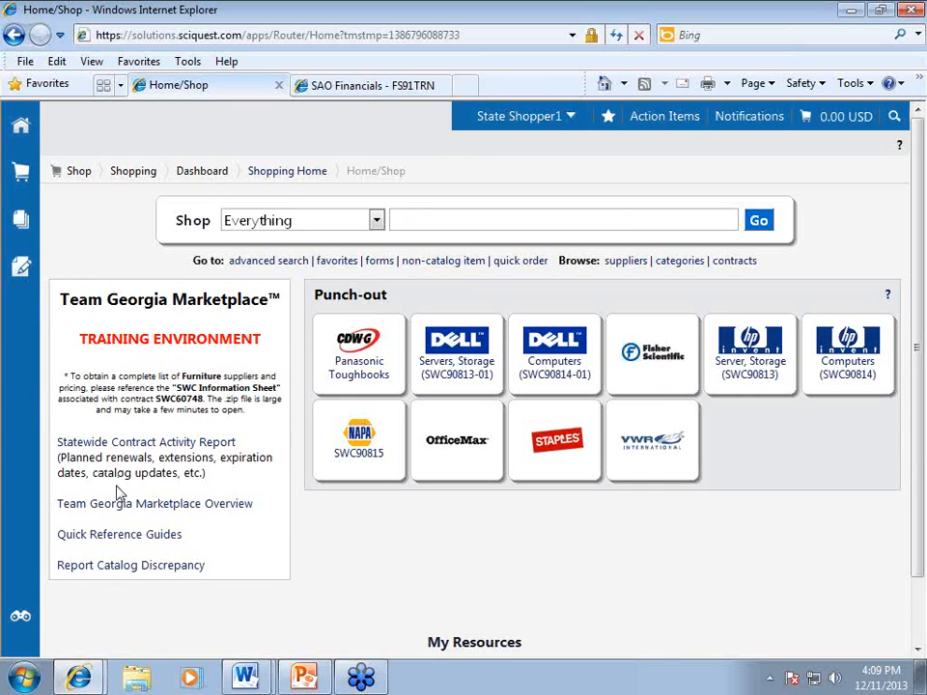
pyautogui.click(113, 536)
# Visit the contract search page, come back home, and launch the OfficeMax punch-out store.
pyautogui.click(734, 264)
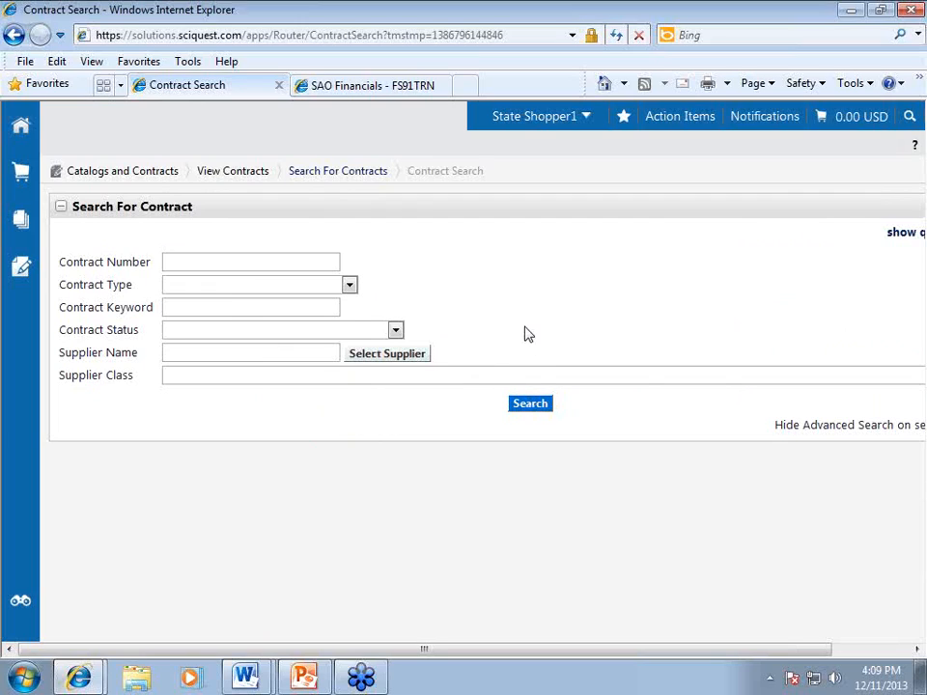
pyautogui.click(21, 131)
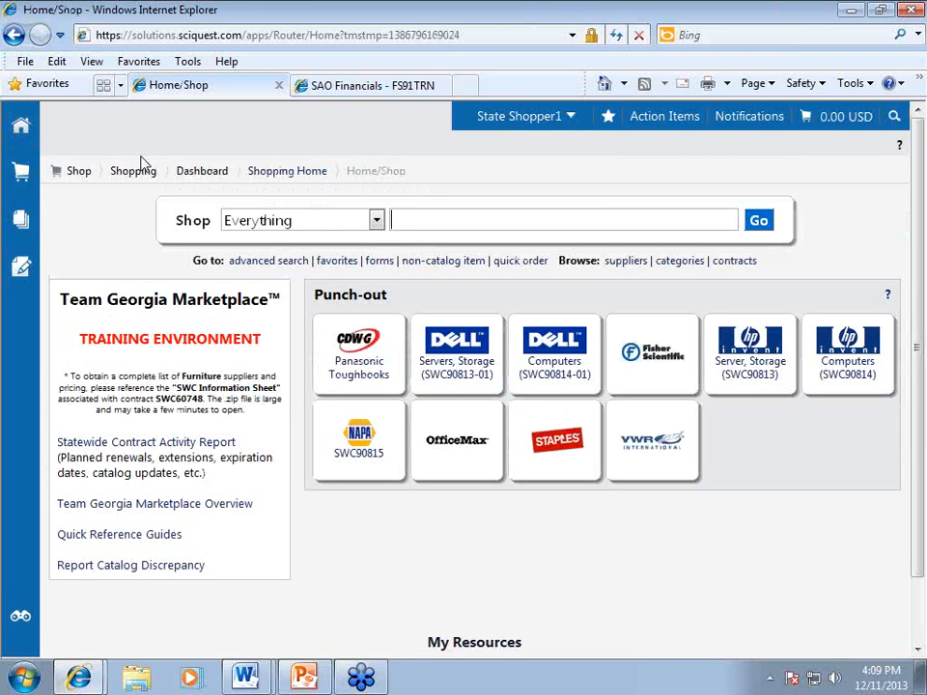
pyautogui.click(455, 449)
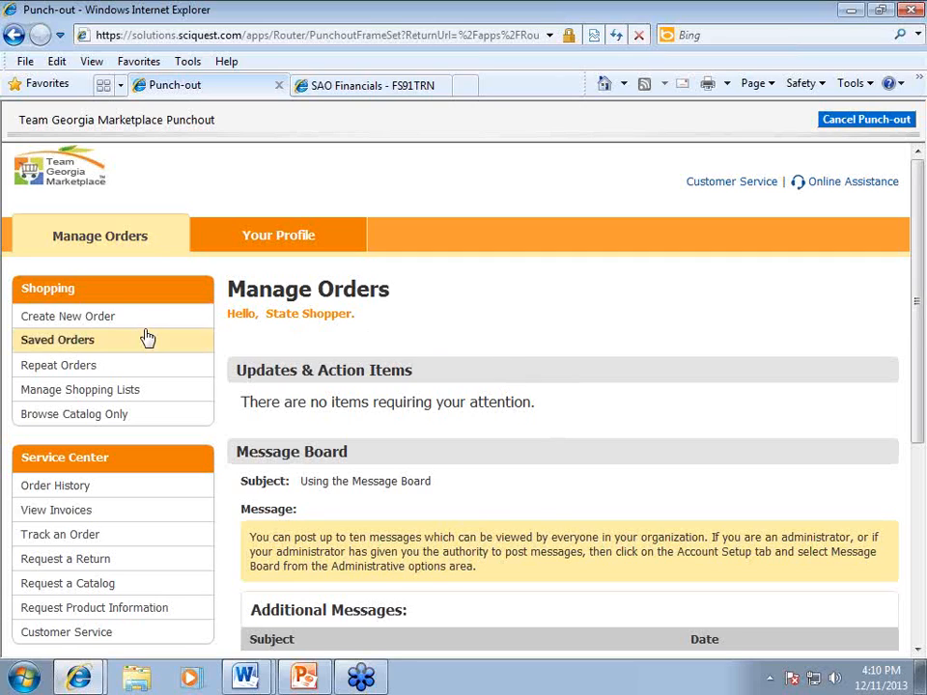
# Create a new OfficeMax order and run a catalog search for 'blue gel pens'.
pyautogui.click(60, 326)
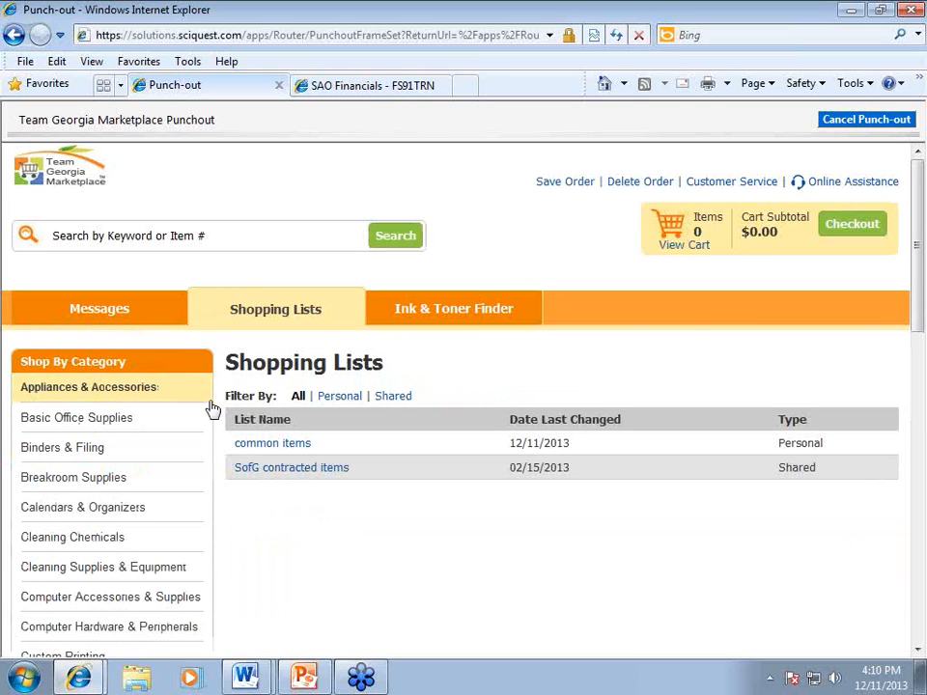
pyautogui.scroll(-2, 232, 415)
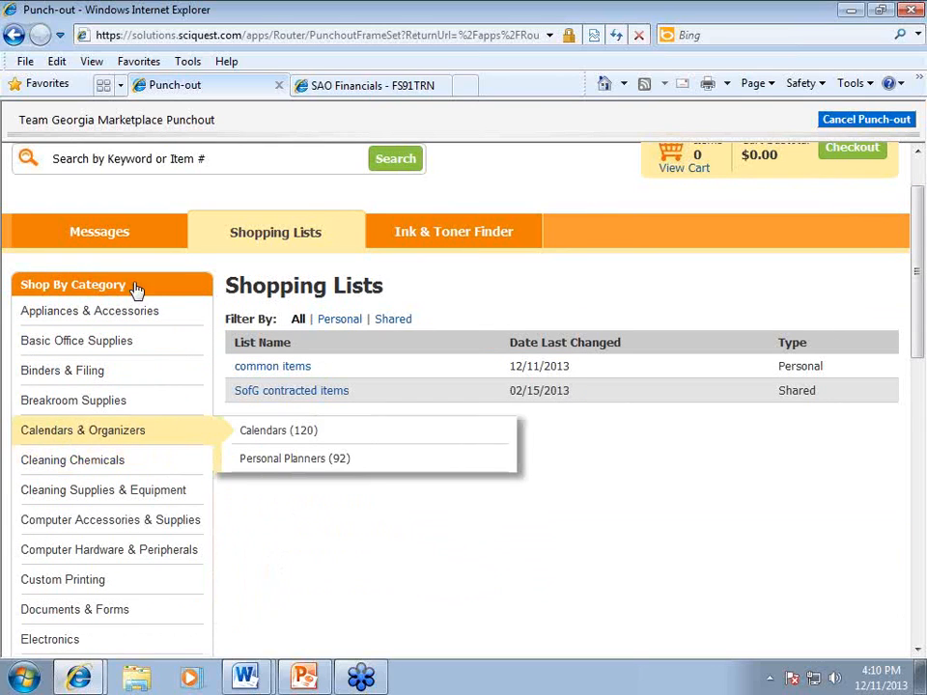
pyautogui.scroll(2, 187, 284)
pyautogui.click(168, 243)
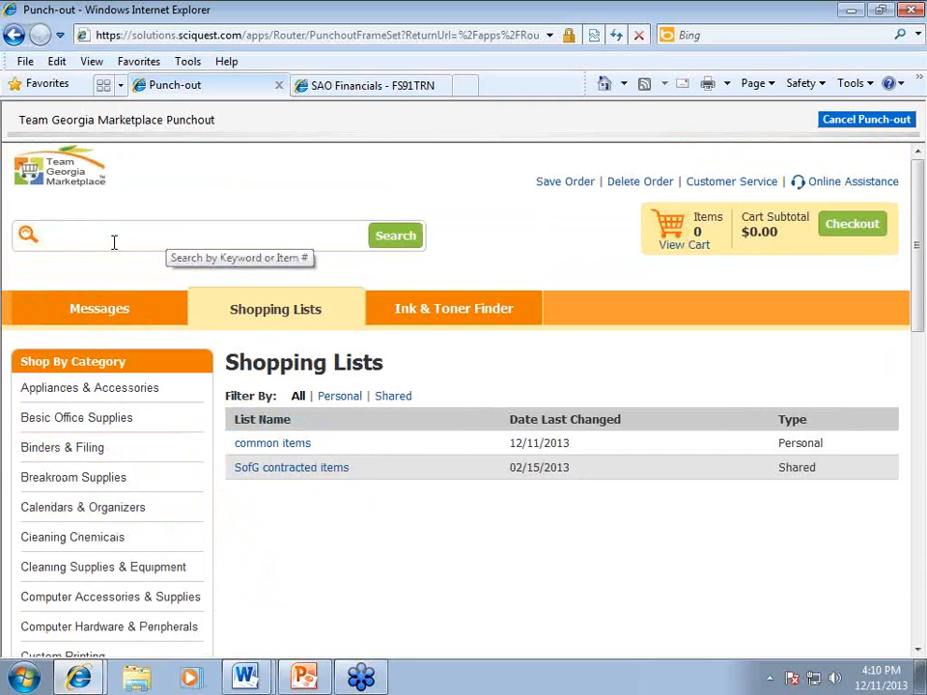
pyautogui.write('ge')
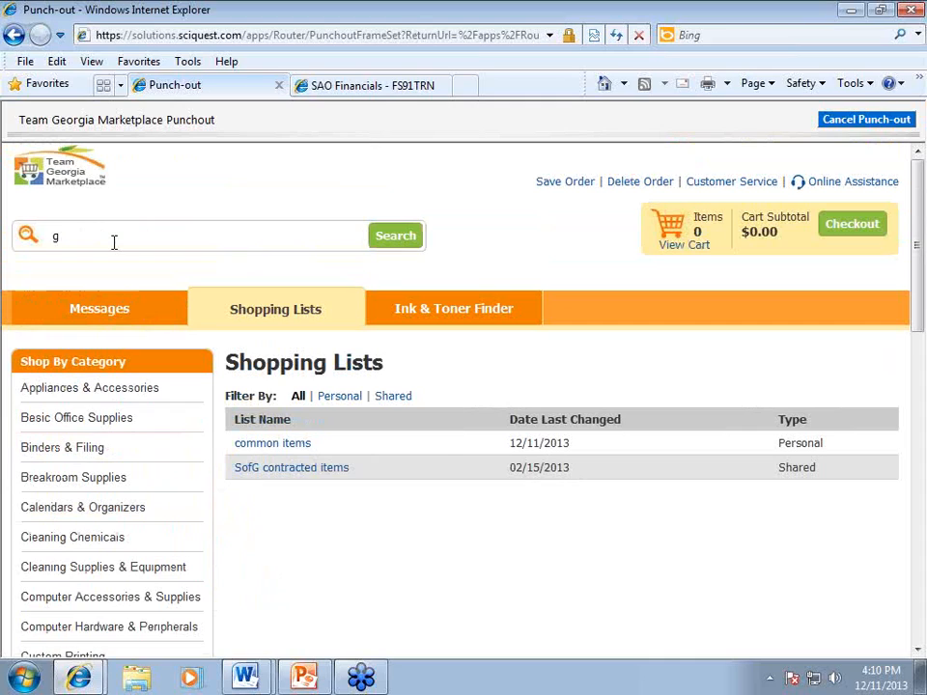
pyautogui.press('BackSpace')
pyautogui.press('BackSpace')
pyautogui.write('ble')
pyautogui.press('BackSpace')
pyautogui.write('ue gel pens')
pyautogui.click(394, 236)
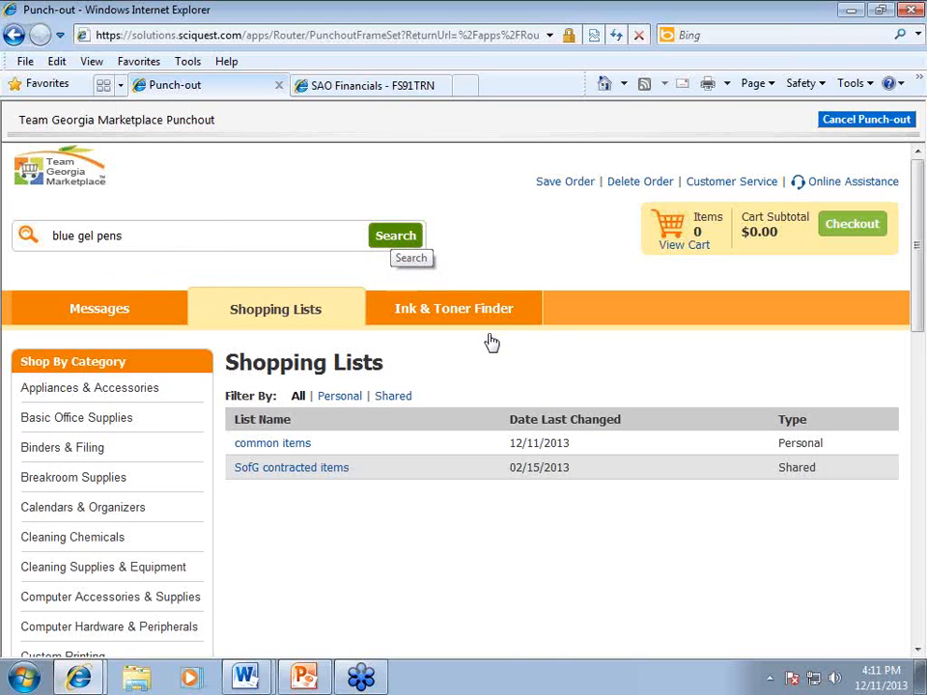
# Add quantity 5 of the Pilot G2 blue retractable gel pens to the cart.
pyautogui.scroll(-3, 491, 340)
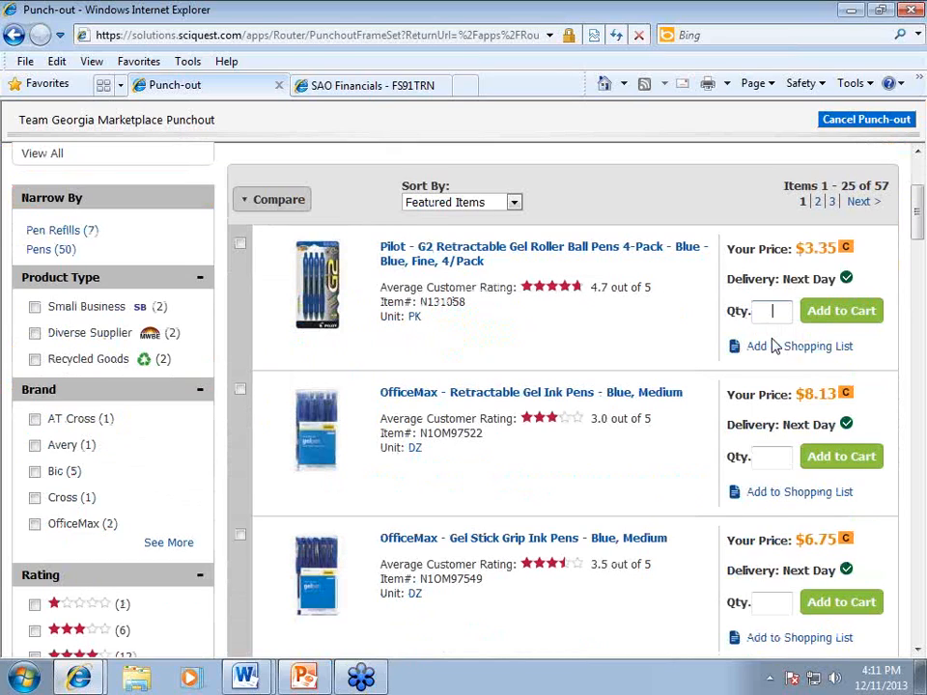
pyautogui.write('5')
pyautogui.click(860, 311)
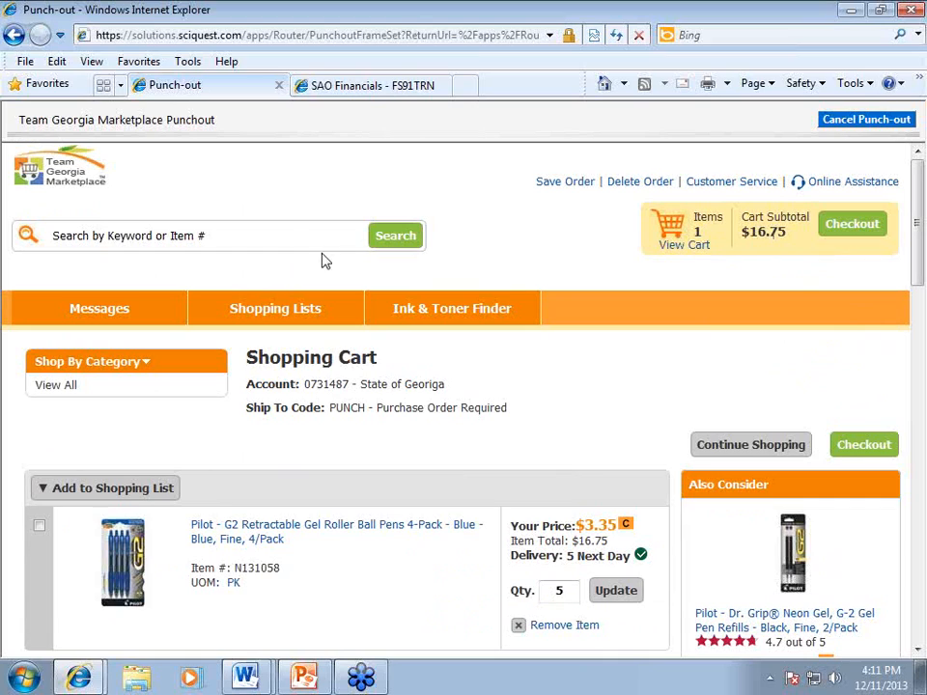
# Search 'file folder' and add 3 packs of manila letter folders, bringing the cart to $25.93.
pyautogui.click(281, 235)
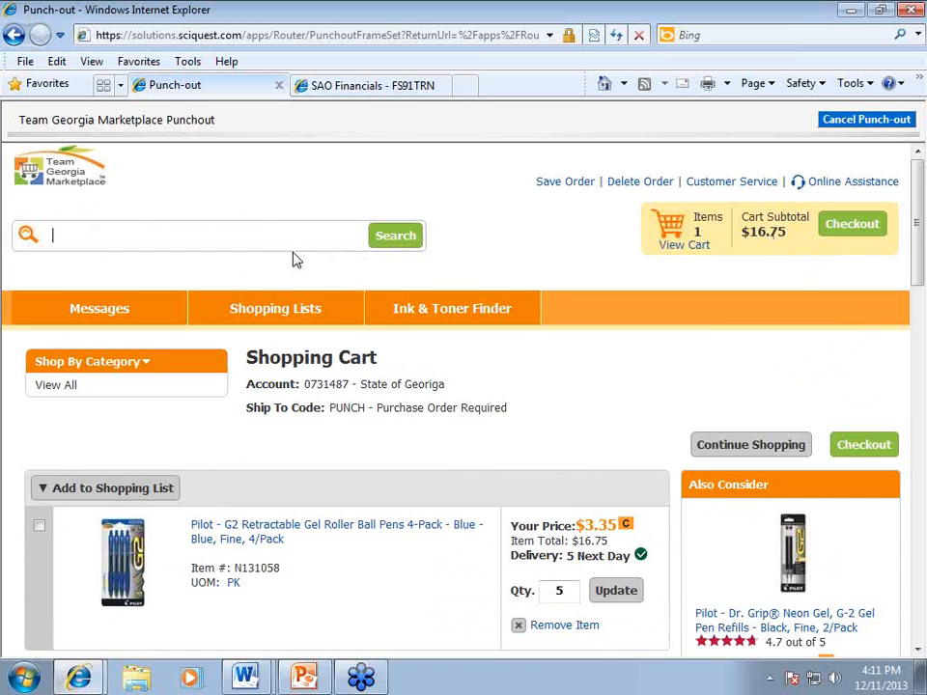
pyautogui.write('file folder')
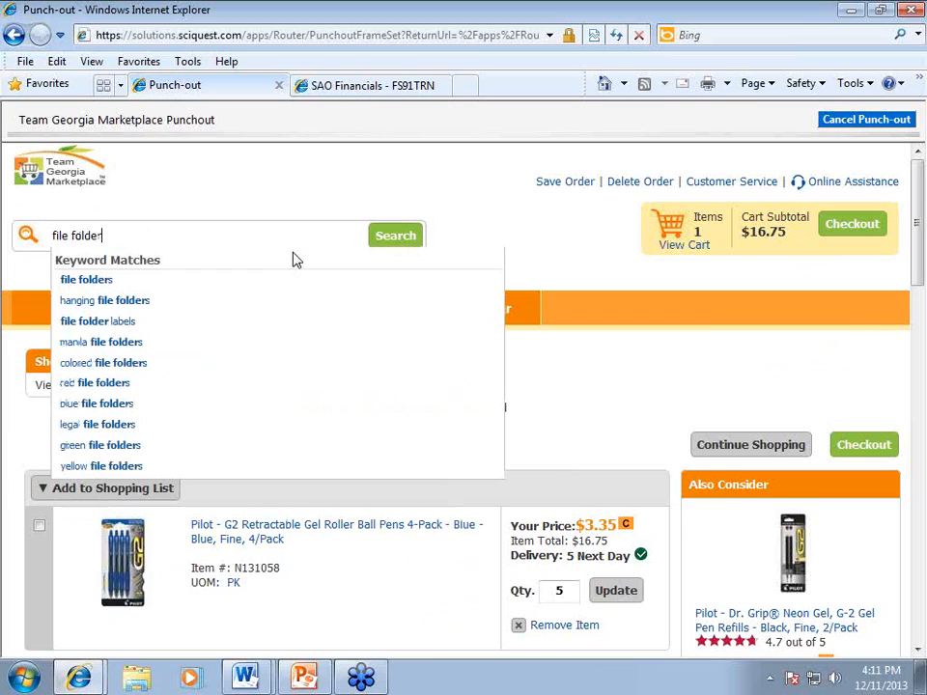
pyautogui.click(117, 344)
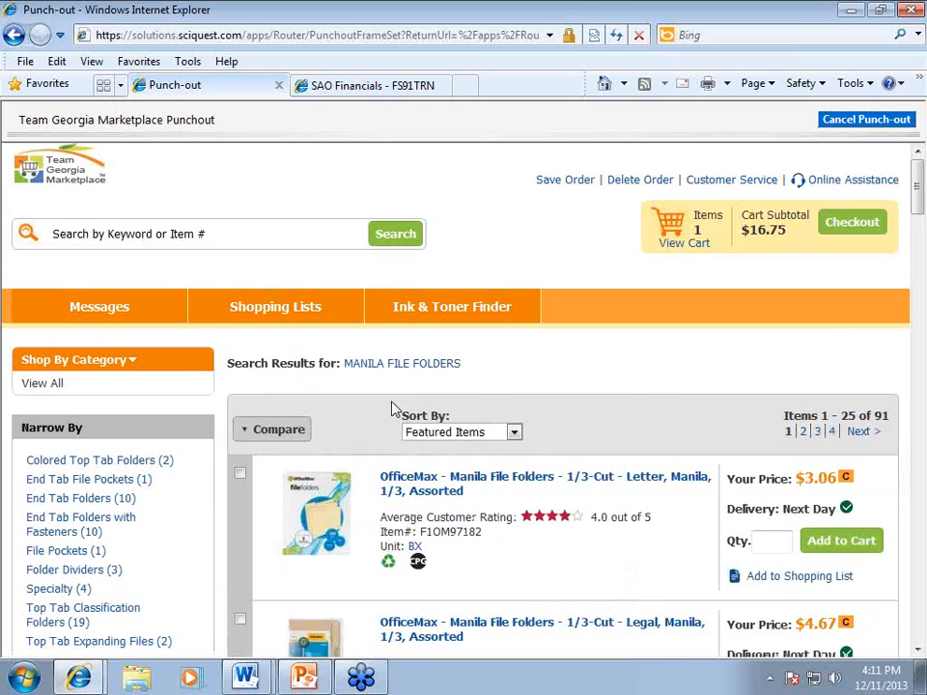
pyautogui.scroll(-1, 391, 410)
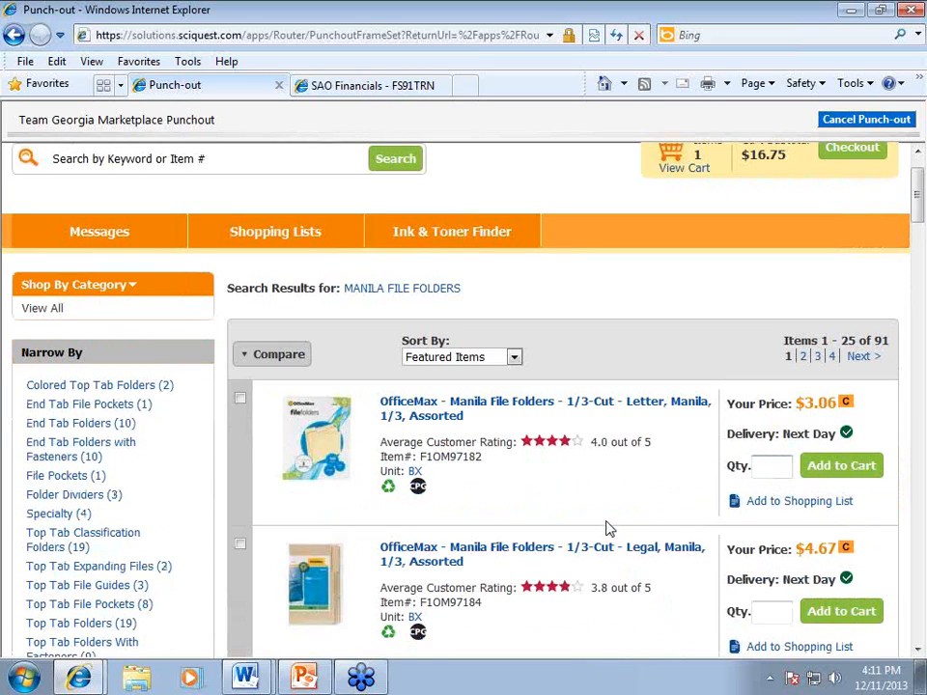
pyautogui.write('3')
pyautogui.scroll(1, 811, 468)
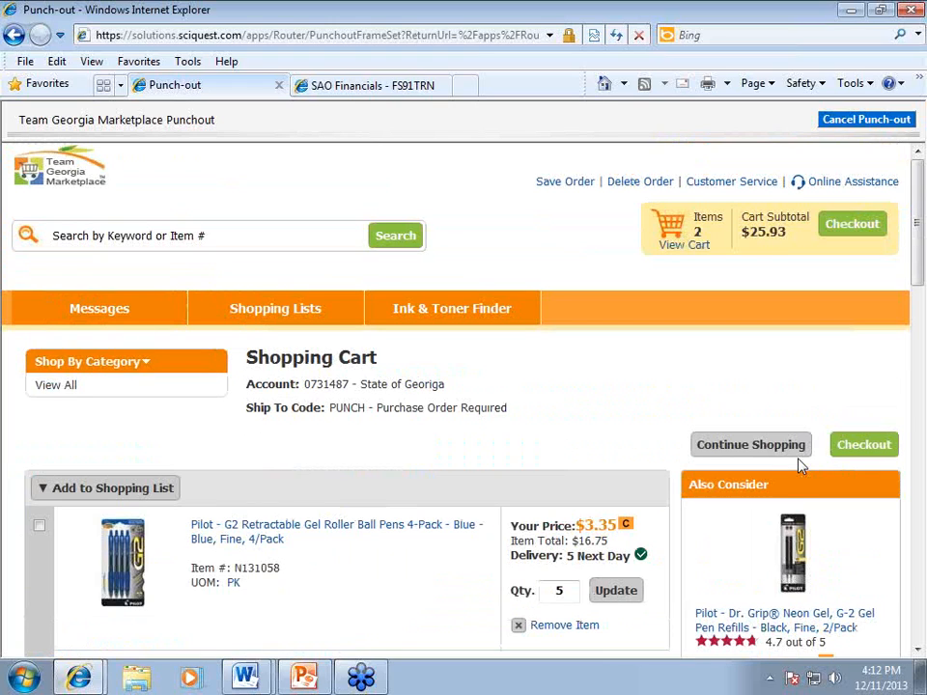
pyautogui.scroll(-2, 636, 442)
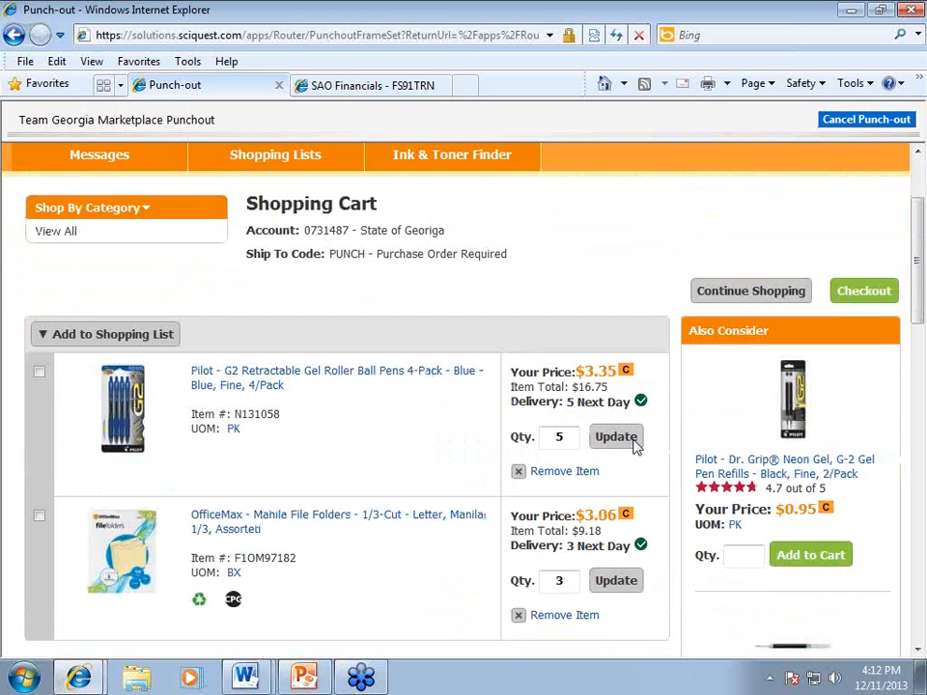
pyautogui.scroll(-1, 636, 444)
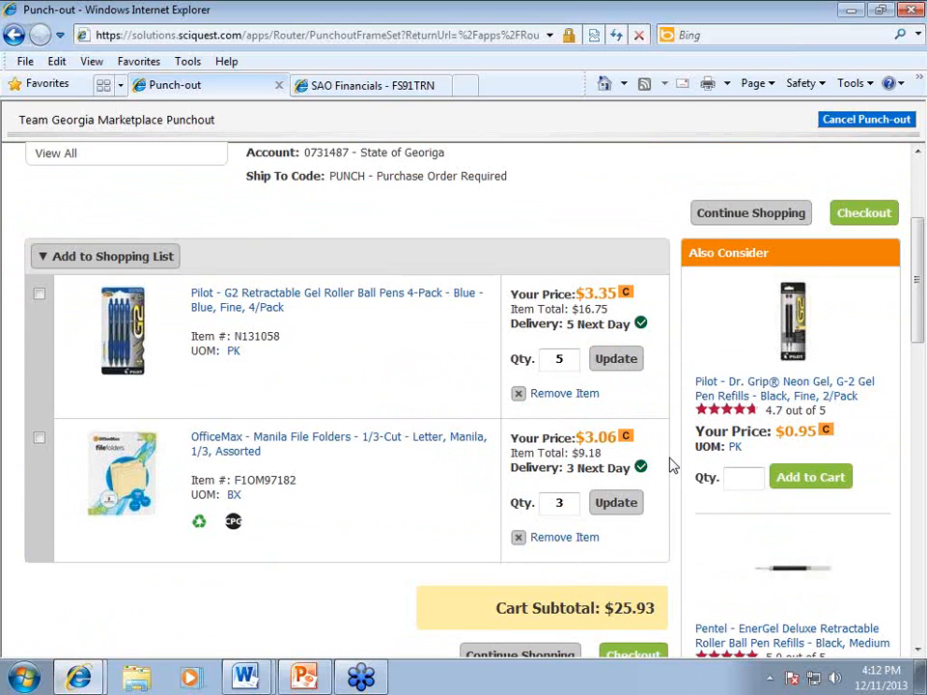
pyautogui.scroll(-1, 673, 466)
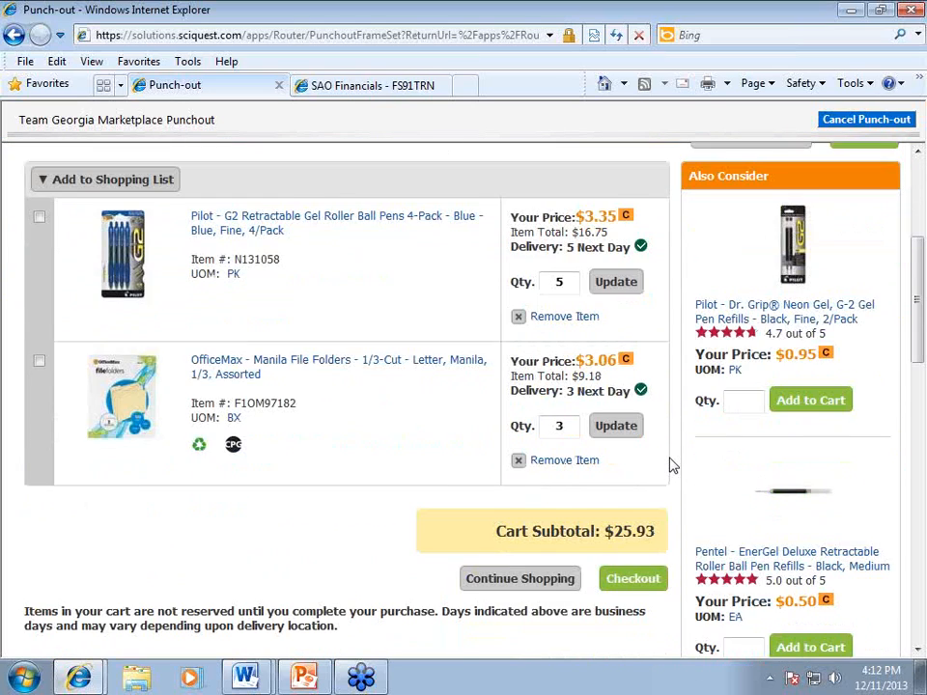
pyautogui.scroll(2, 673, 466)
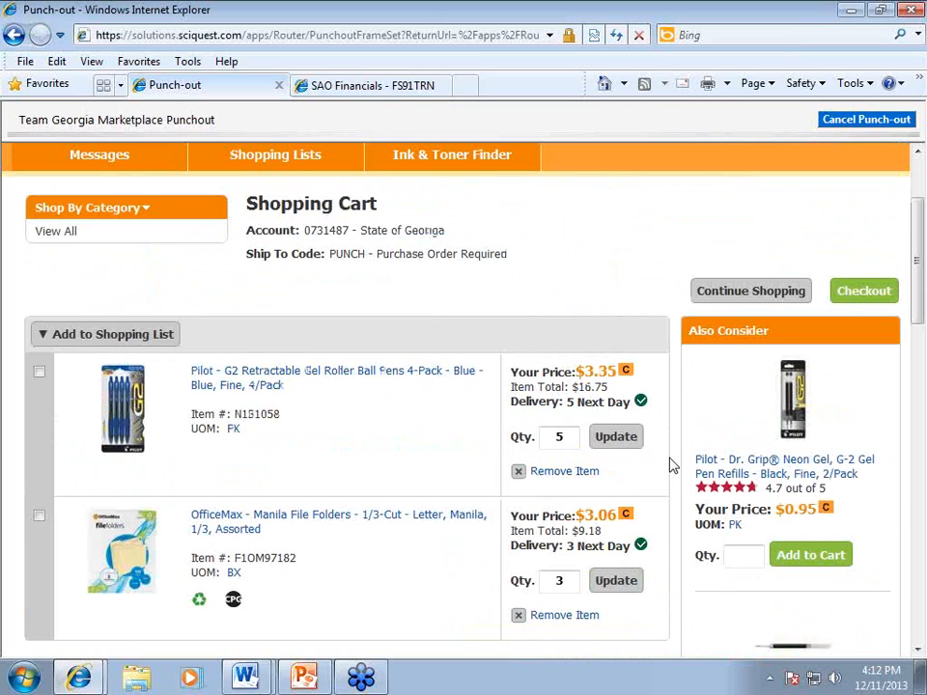
# Check out the punch-out cart and review the returned $25.93 draft requisition cart.
pyautogui.click(850, 300)
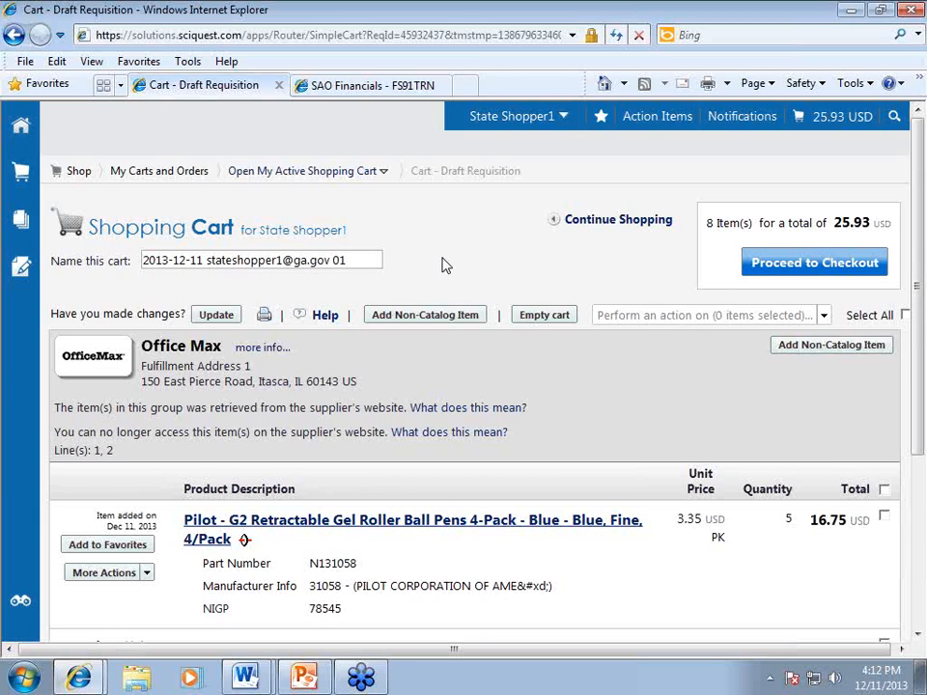
pyautogui.scroll(-2, 444, 266)
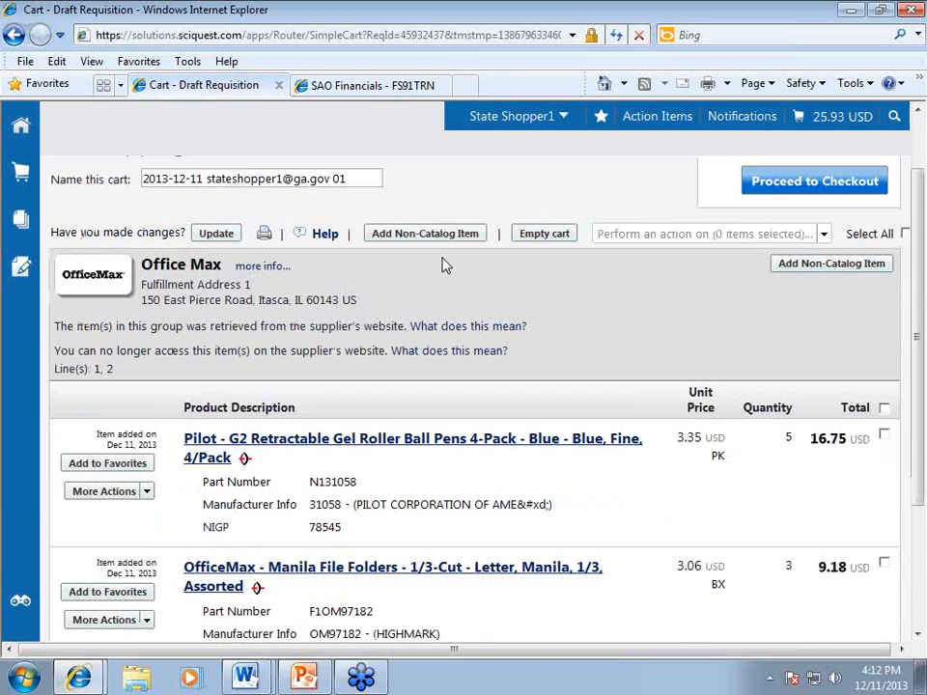
pyautogui.scroll(2, 481, 410)
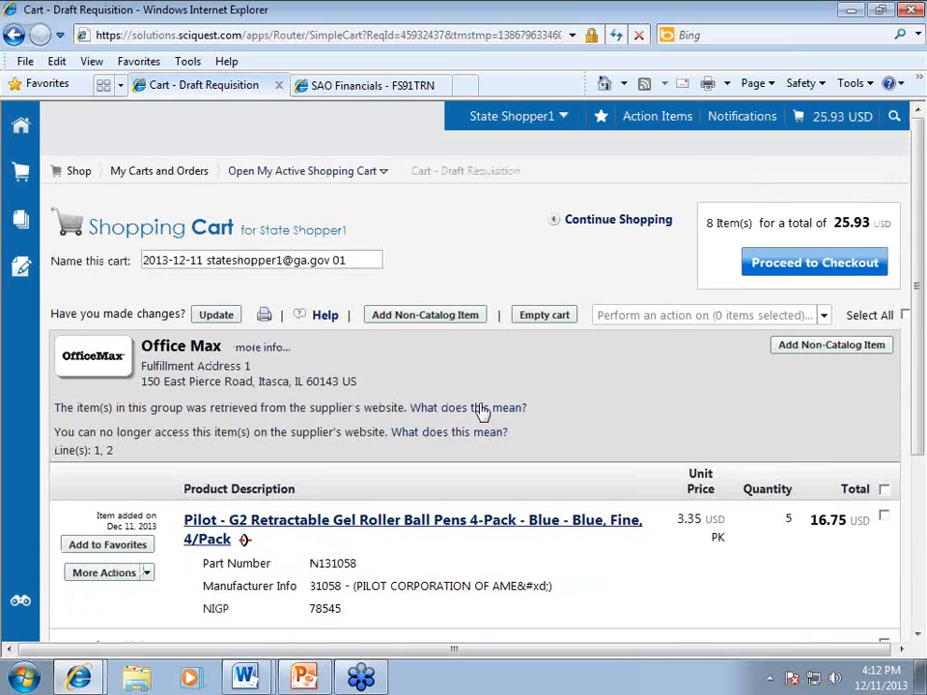
# Proceed to checkout and edit the requisition summary's General section.
pyautogui.click(763, 263)
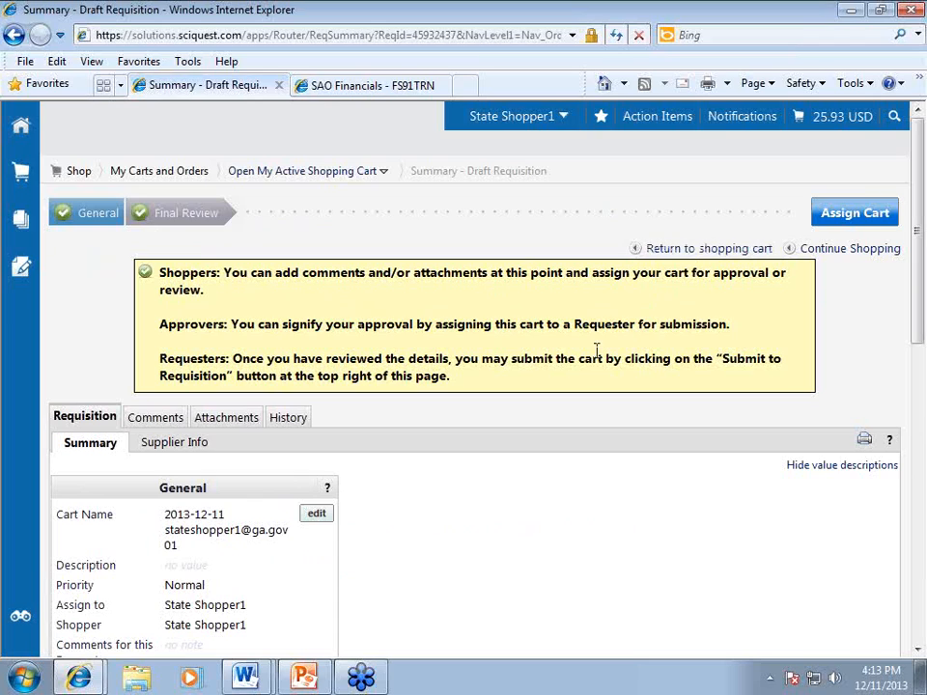
pyautogui.scroll(-3, 594, 353)
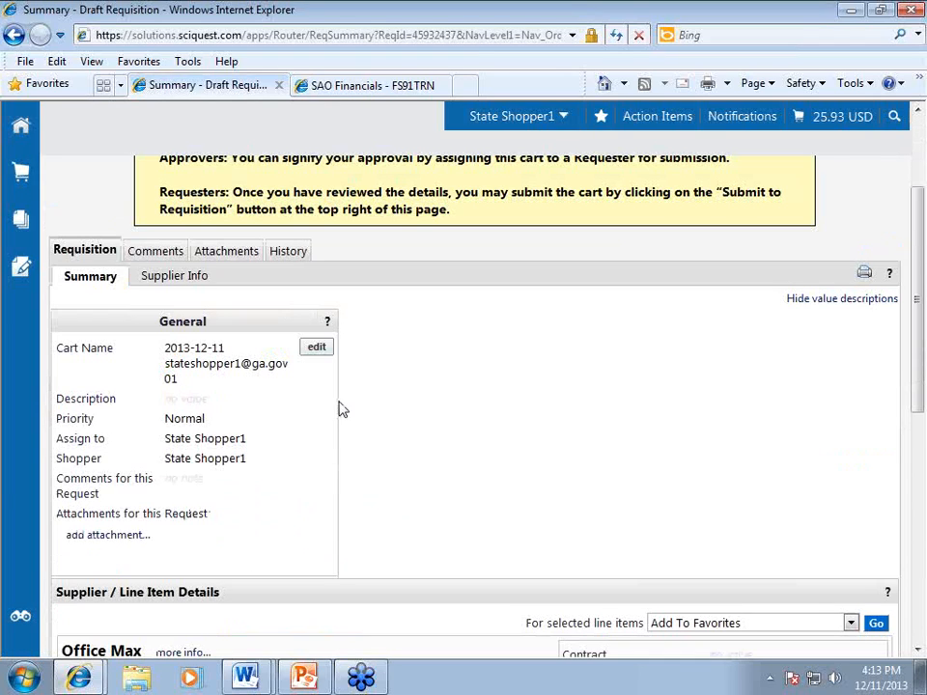
pyautogui.click(317, 350)
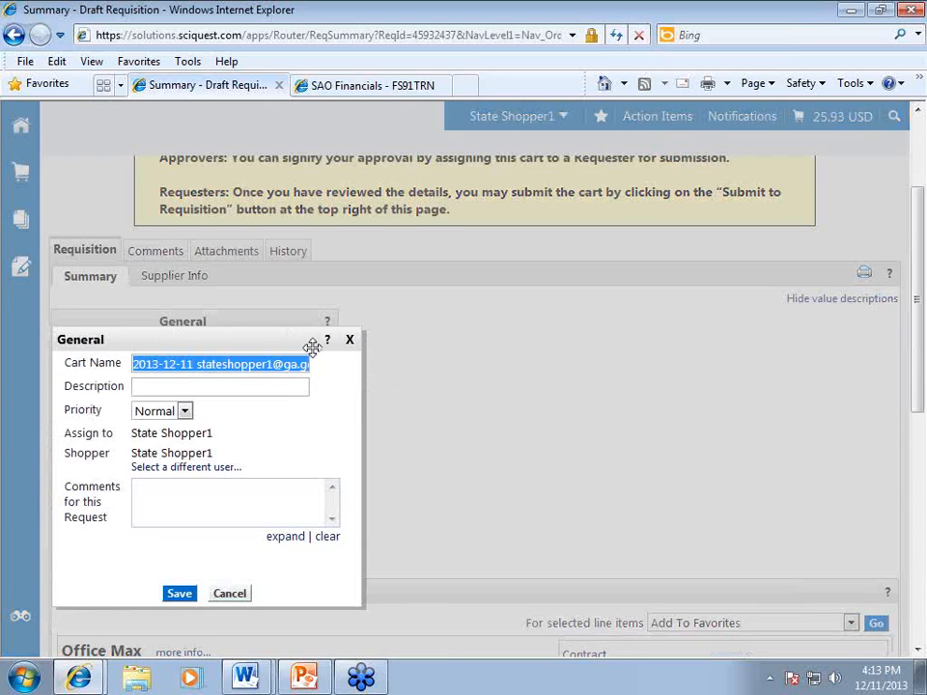
# Enter an office supply cart description and the comment 'these are for Dec', then save.
pyautogui.click(217, 386)
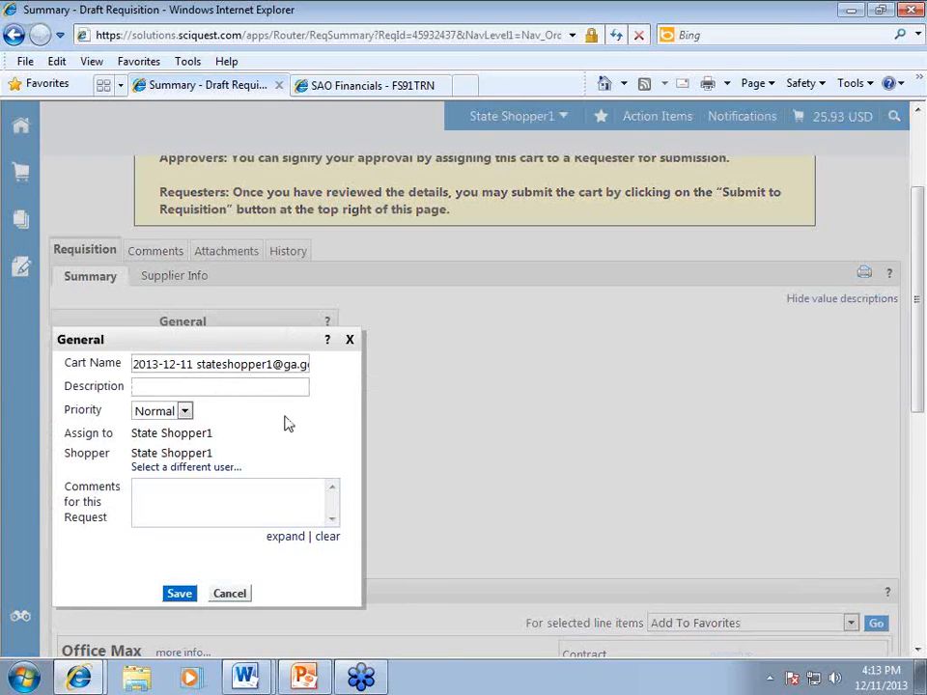
pyautogui.write("Kyle's office supply cart")
pyautogui.press('Tab')
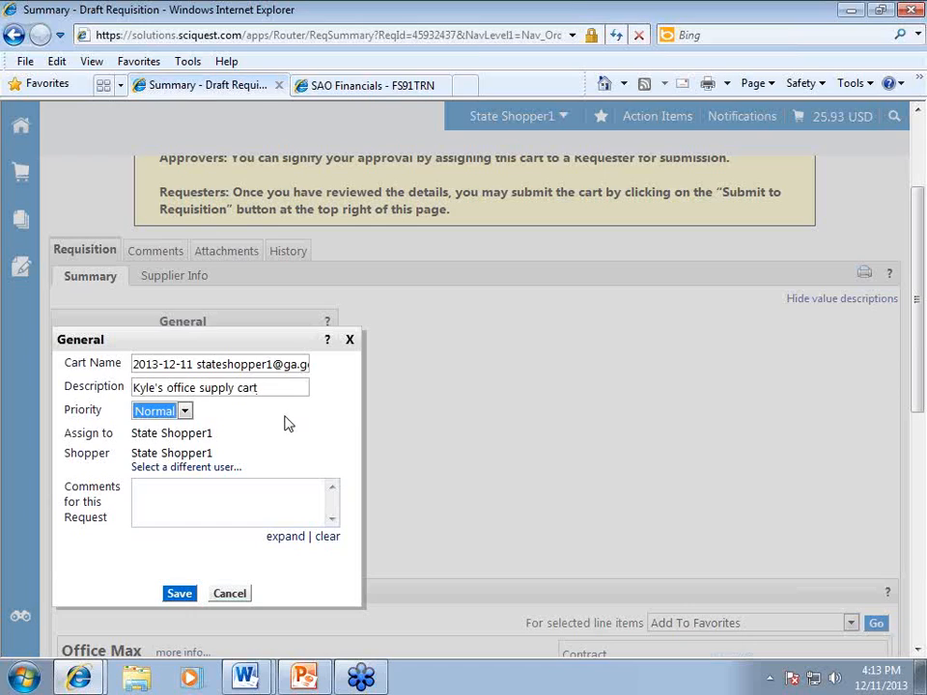
pyautogui.click(267, 500)
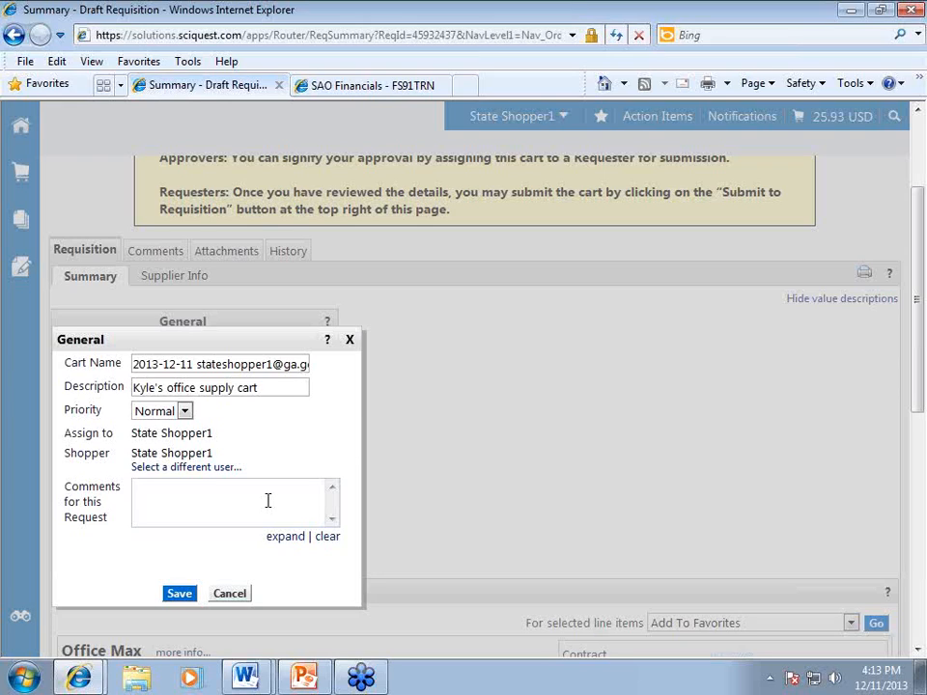
pyautogui.write('these are for Dec')
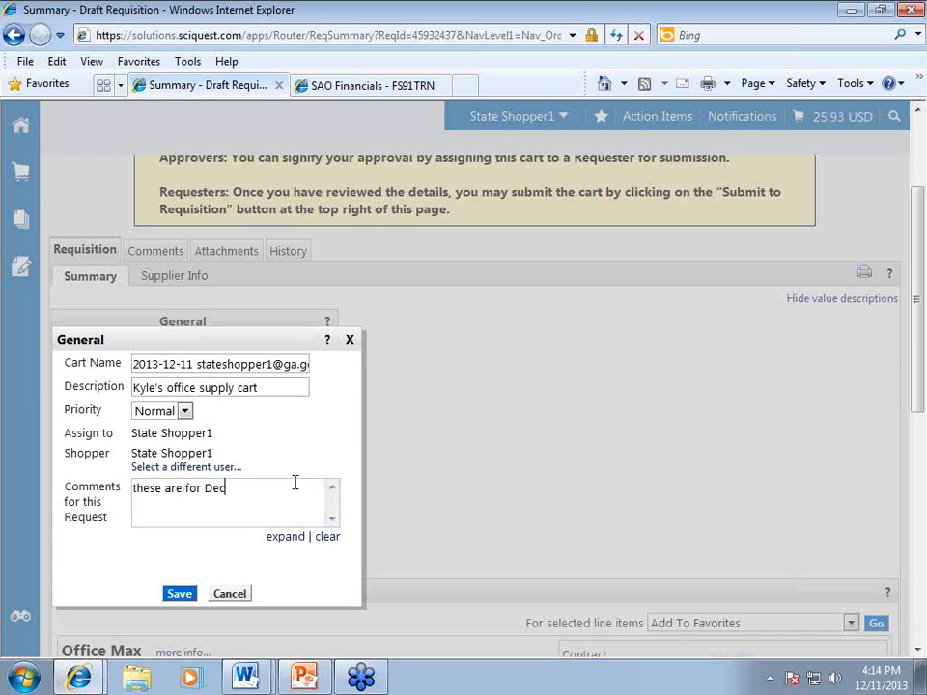
pyautogui.click(184, 595)
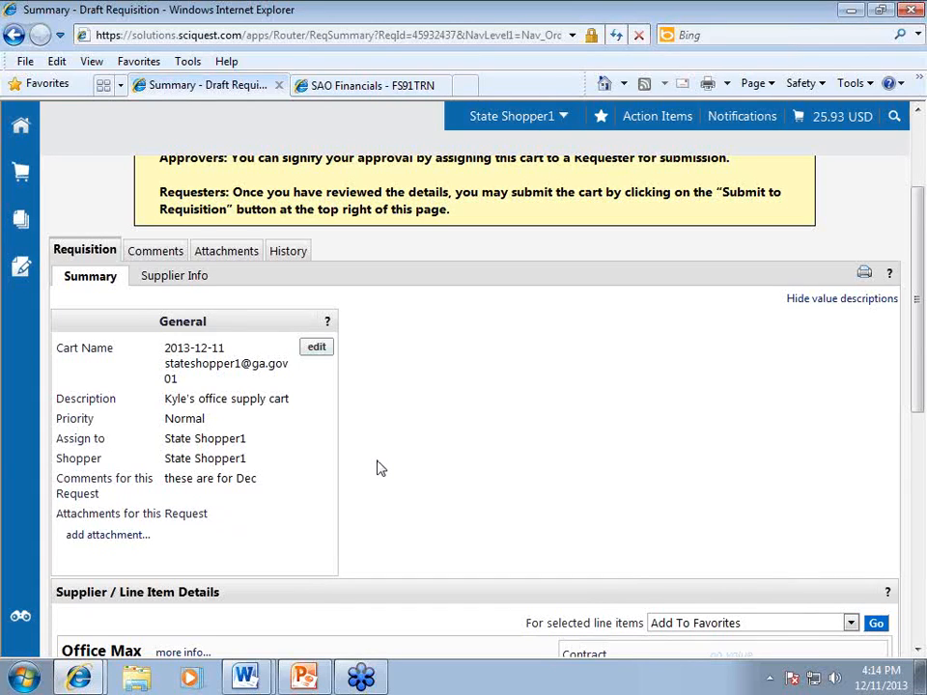
# Assign the cart, keeping State Approver1 as assignee, with the note 'please process this for me!'.
pyautogui.scroll(2, 379, 468)
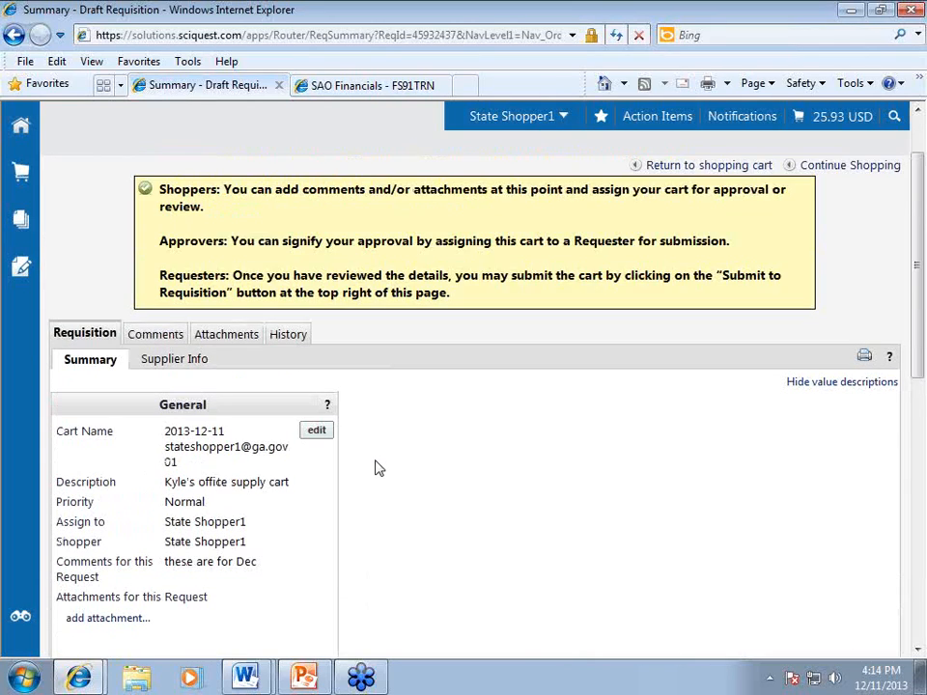
pyautogui.scroll(-2, 567, 488)
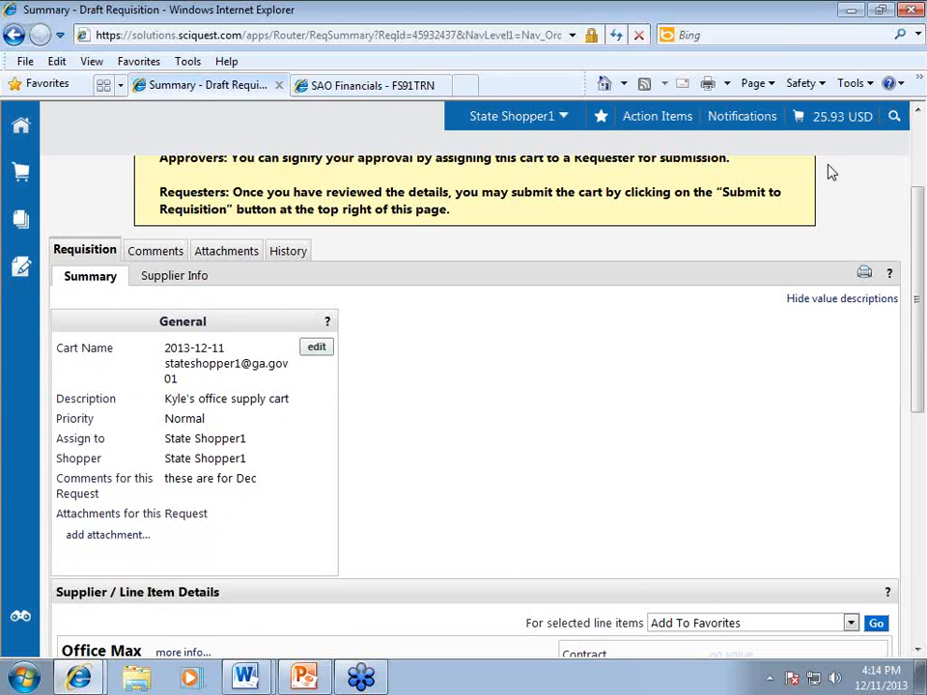
pyautogui.scroll(4, 726, 378)
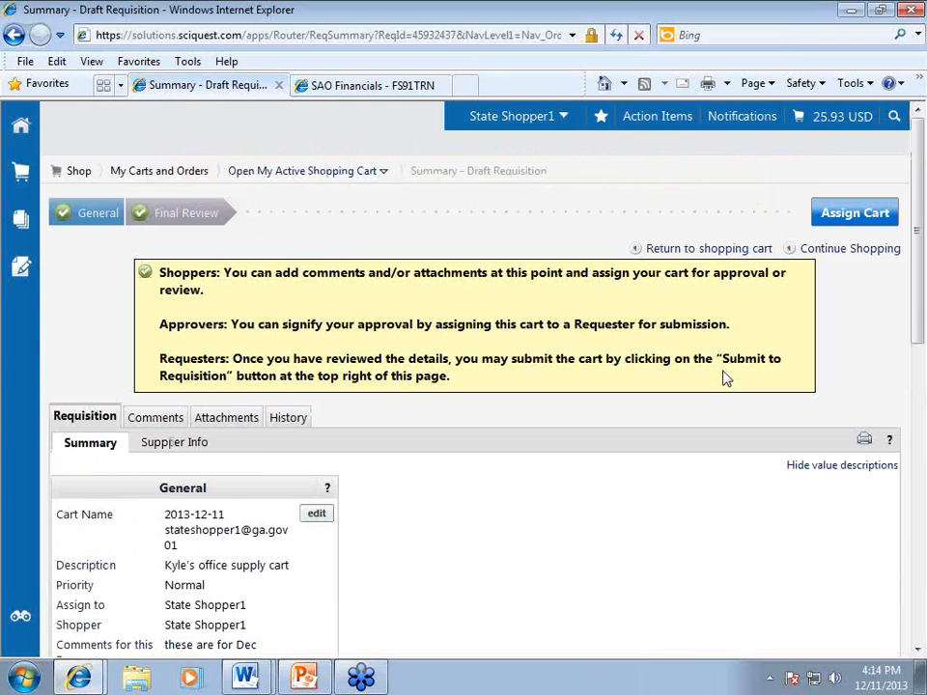
pyautogui.click(850, 215)
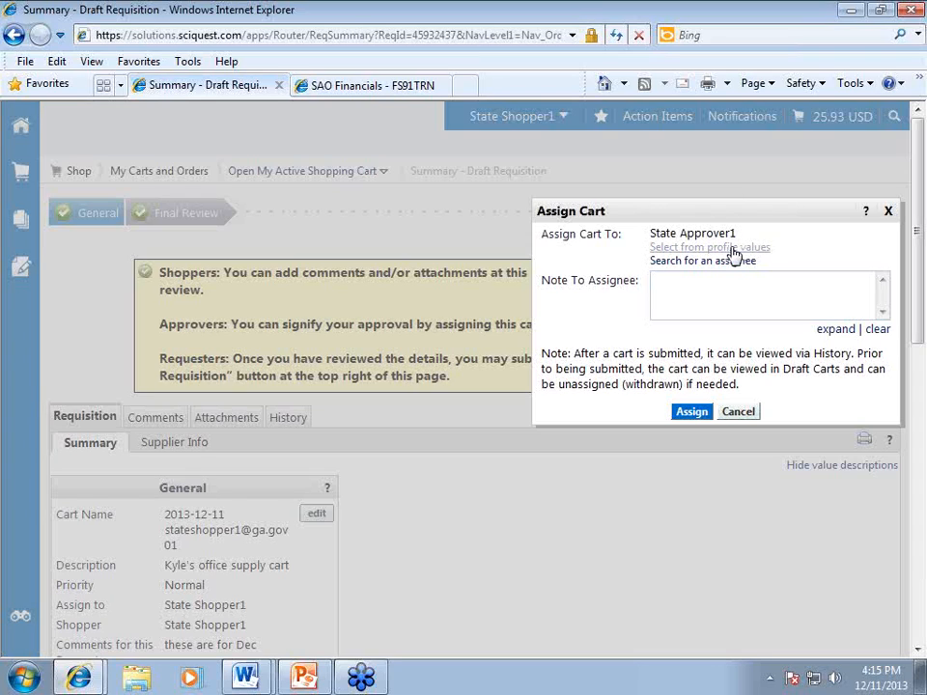
pyautogui.click(734, 249)
pyautogui.click(749, 263)
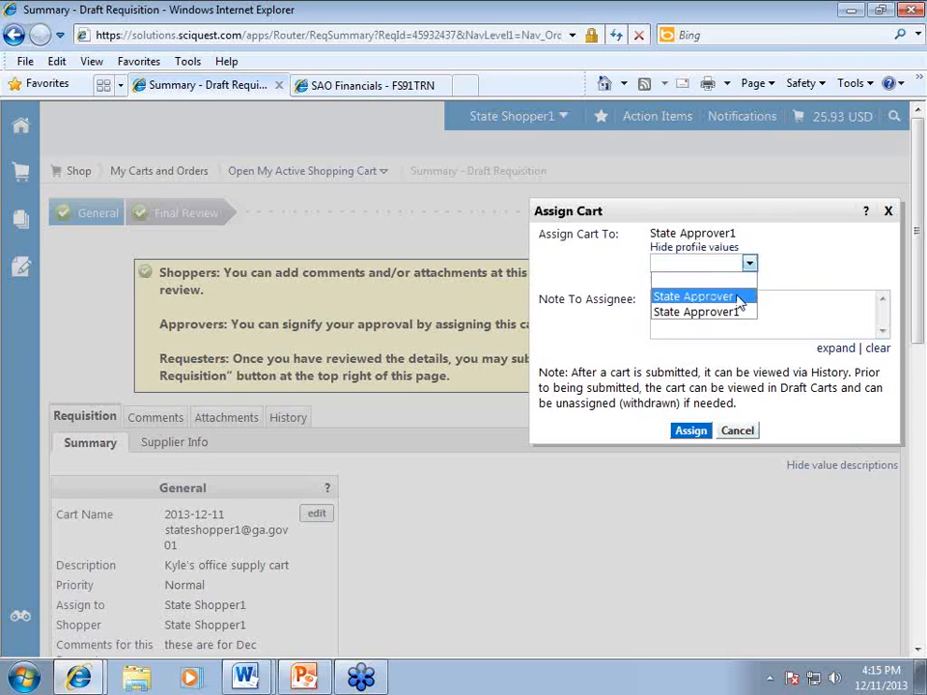
pyautogui.click(813, 263)
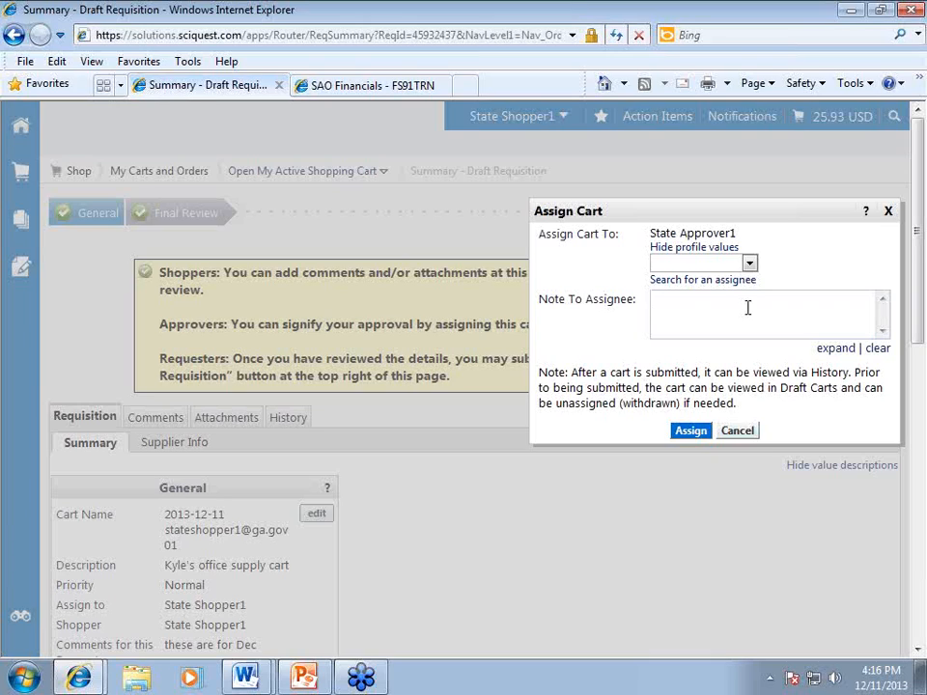
pyautogui.write('please process this for me!')
pyautogui.click(691, 430)
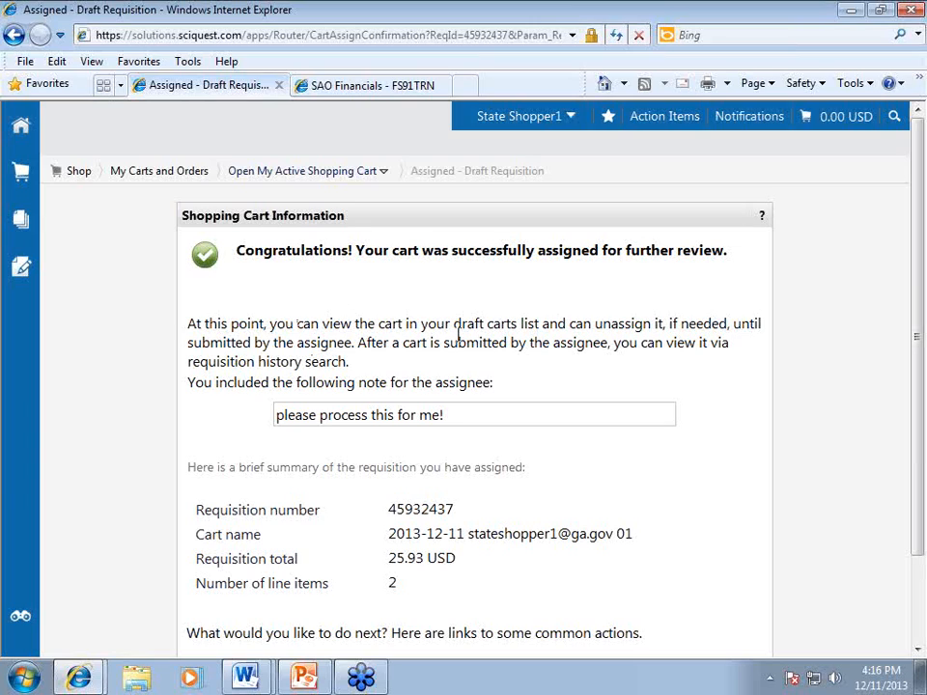
# After the assignment confirmation, open the Shop menu from the sidebar cart icon.
pyautogui.click(18, 181)
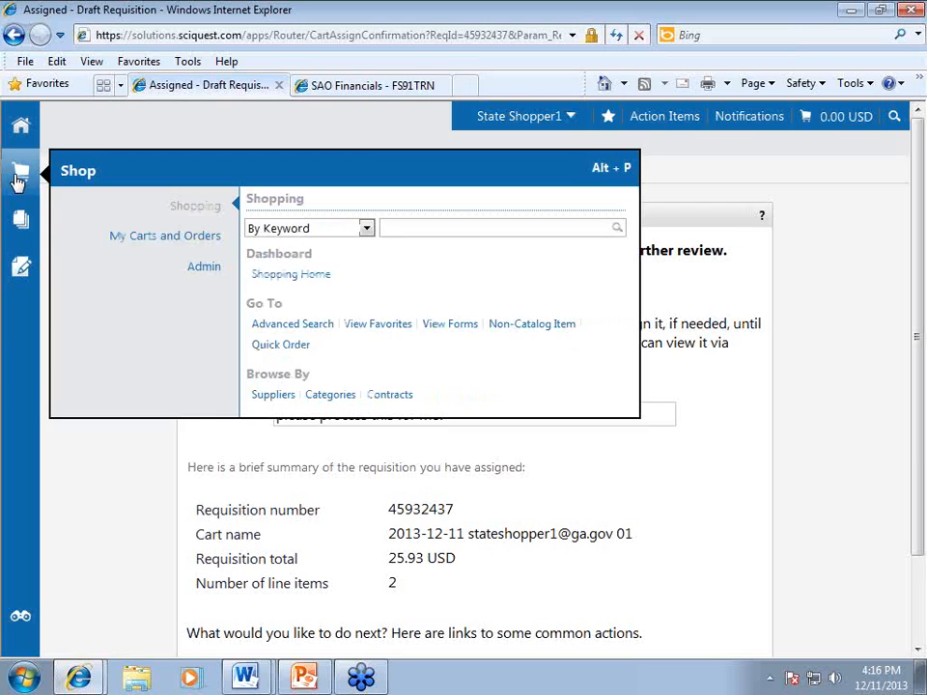
# Open View Draft Shopping Carts and bring up the Assign Substitute user search.
pyautogui.moveTo(132, 247)
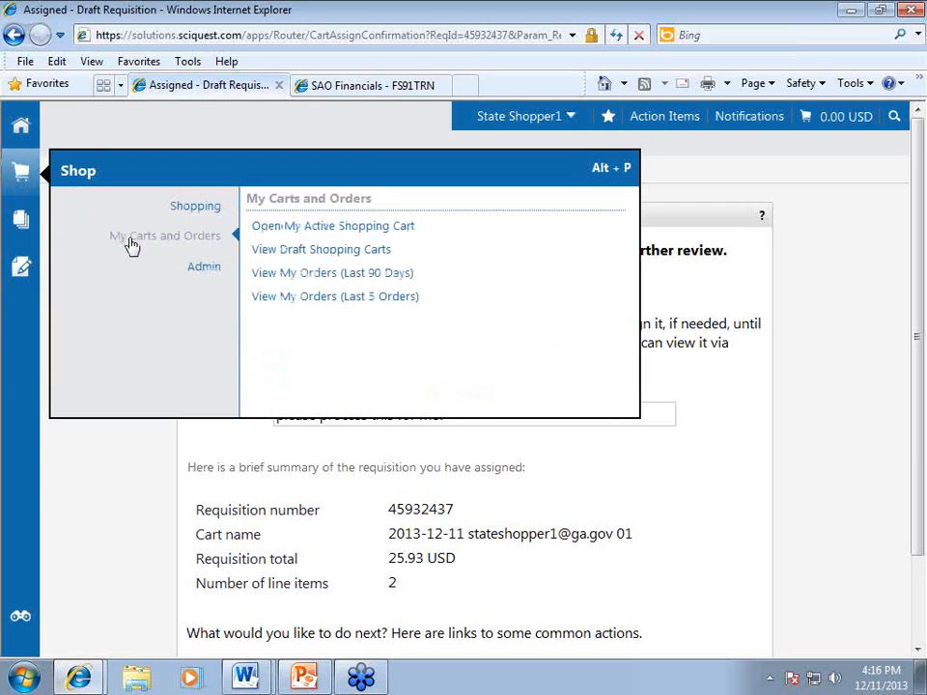
pyautogui.click(278, 256)
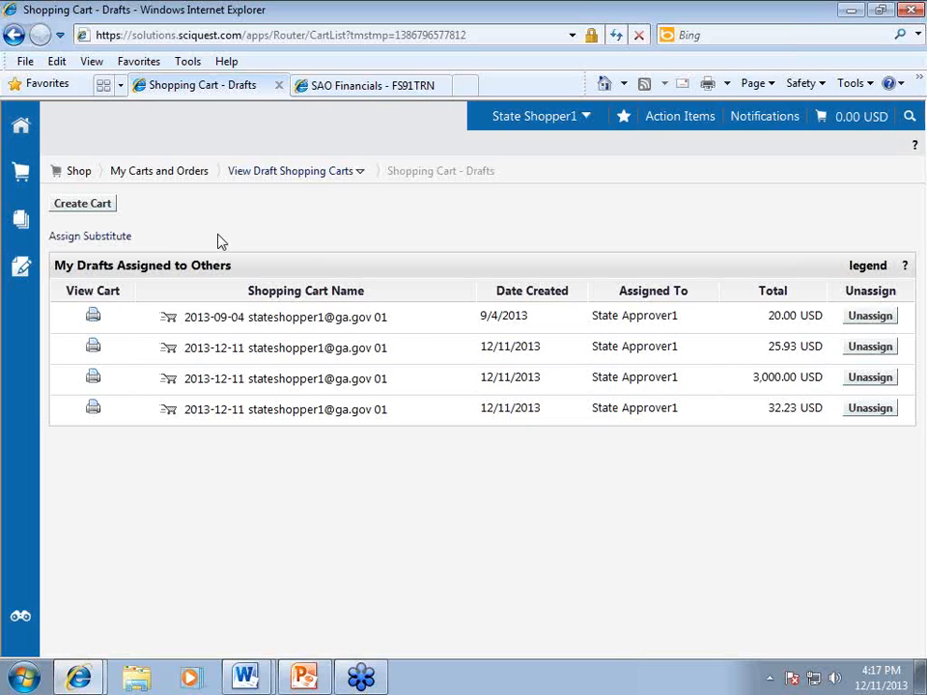
pyautogui.click(92, 236)
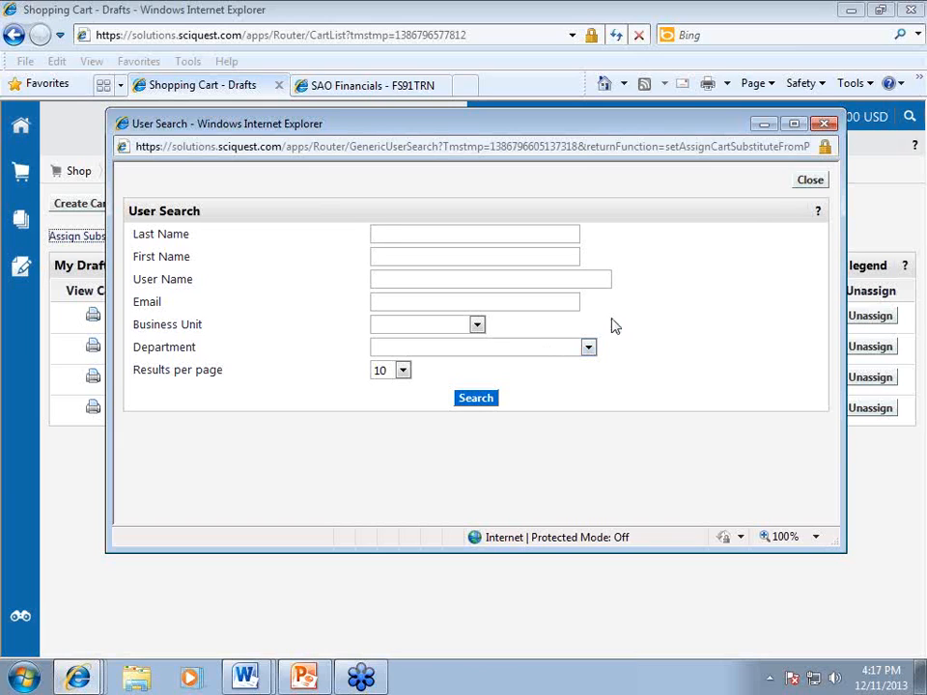
pyautogui.click(812, 183)
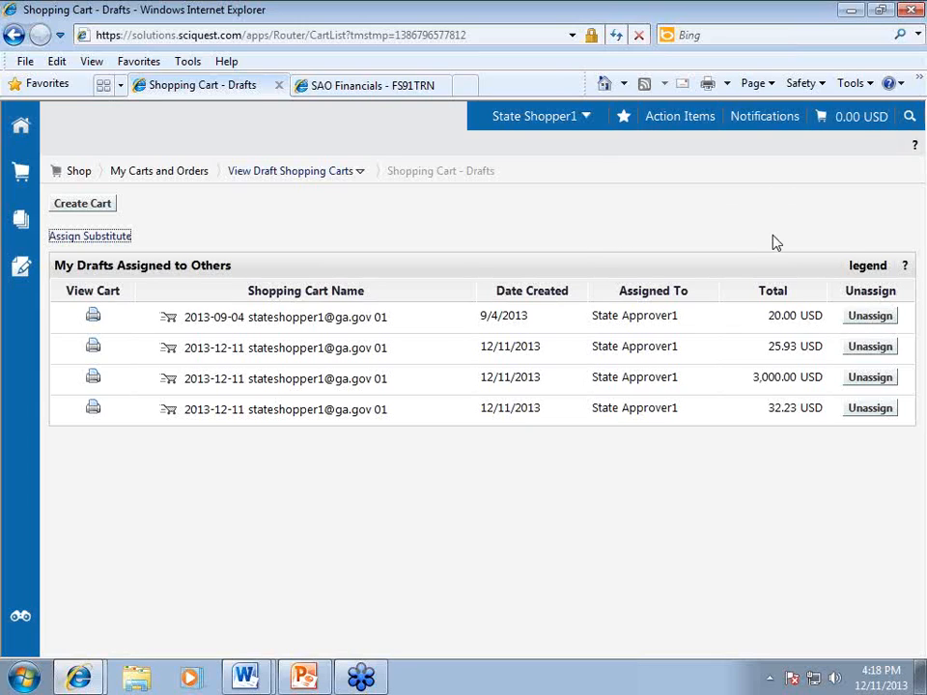
pyautogui.click(912, 40)
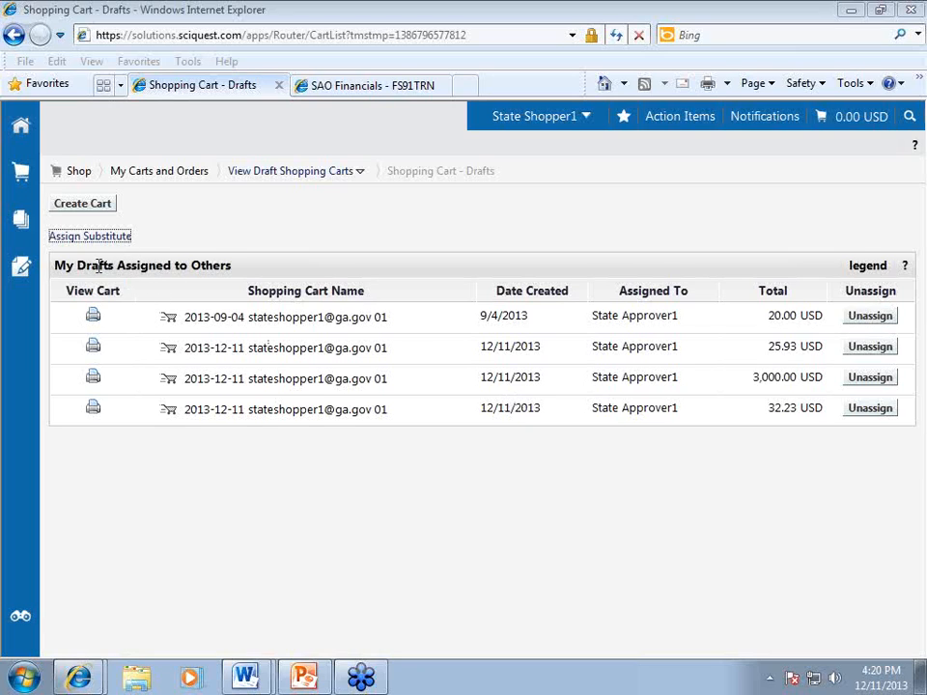
pyautogui.moveTo(56, 265); pyautogui.dragTo(174, 272)
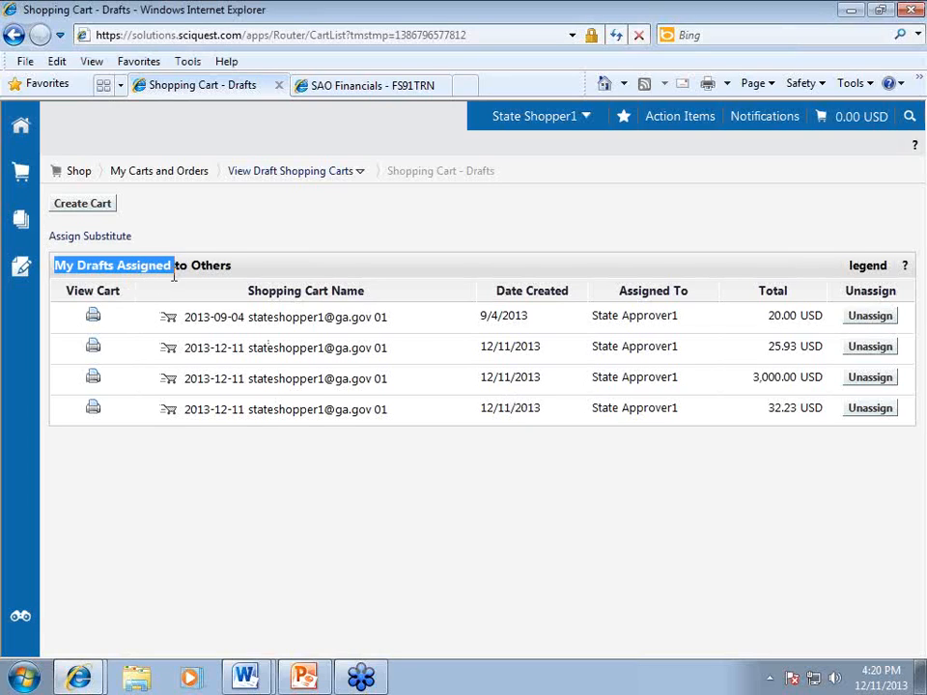
pyautogui.click(232, 271)
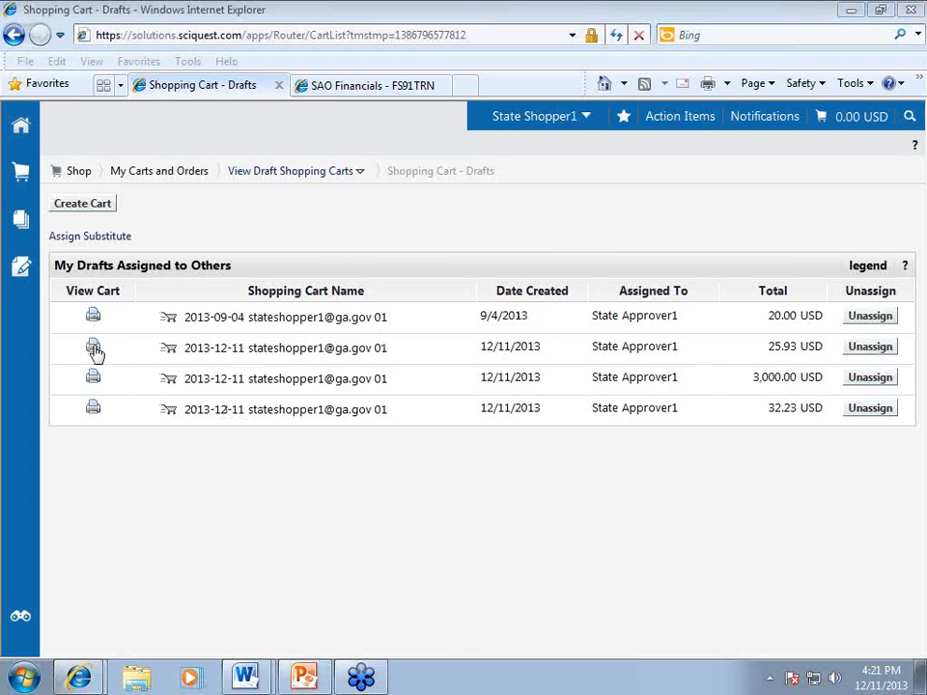
pyautogui.click(93, 347)
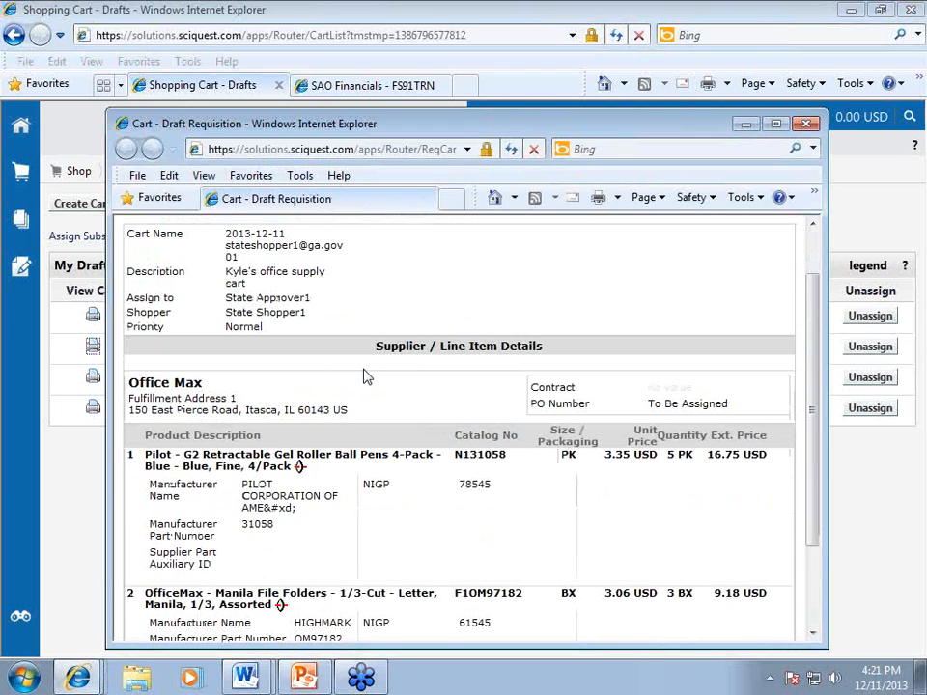
pyautogui.scroll(-3, 365, 377)
pyautogui.scroll(5, 365, 376)
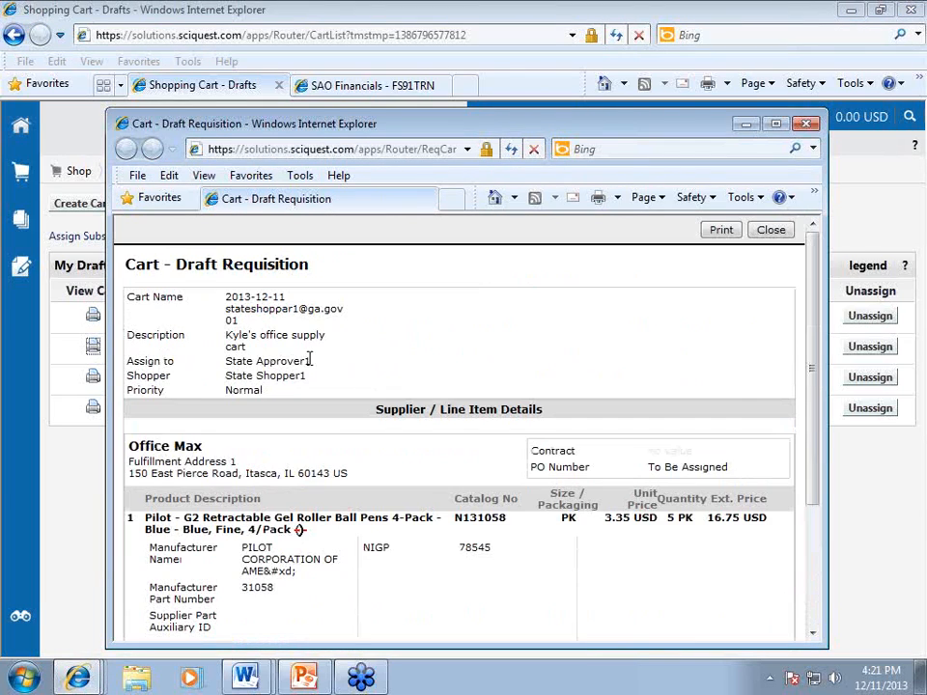
pyautogui.moveTo(417, 123); pyautogui.dragTo(238, 138)
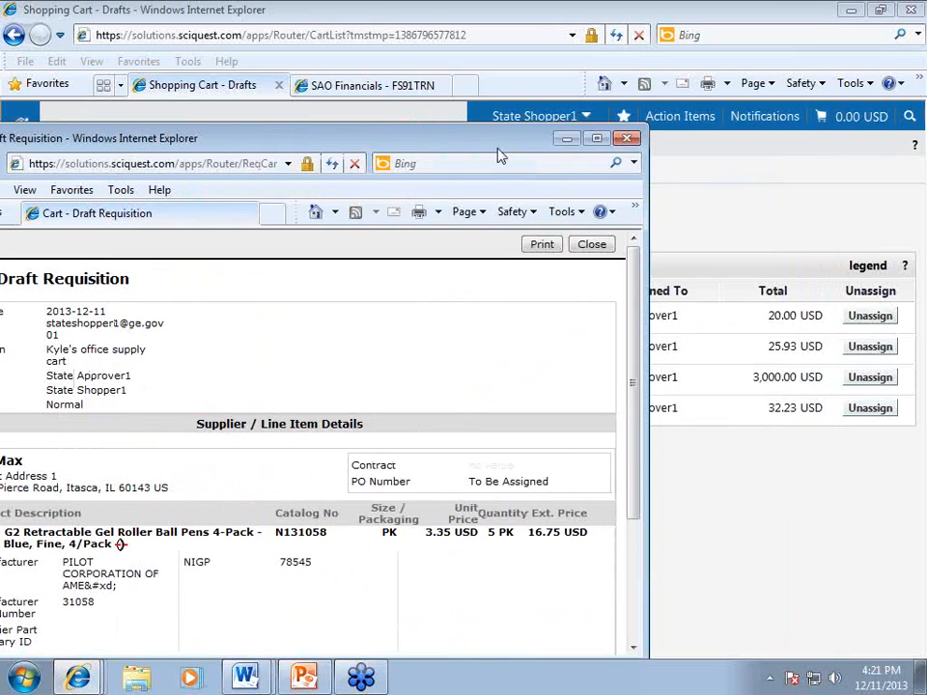
pyautogui.click(629, 140)
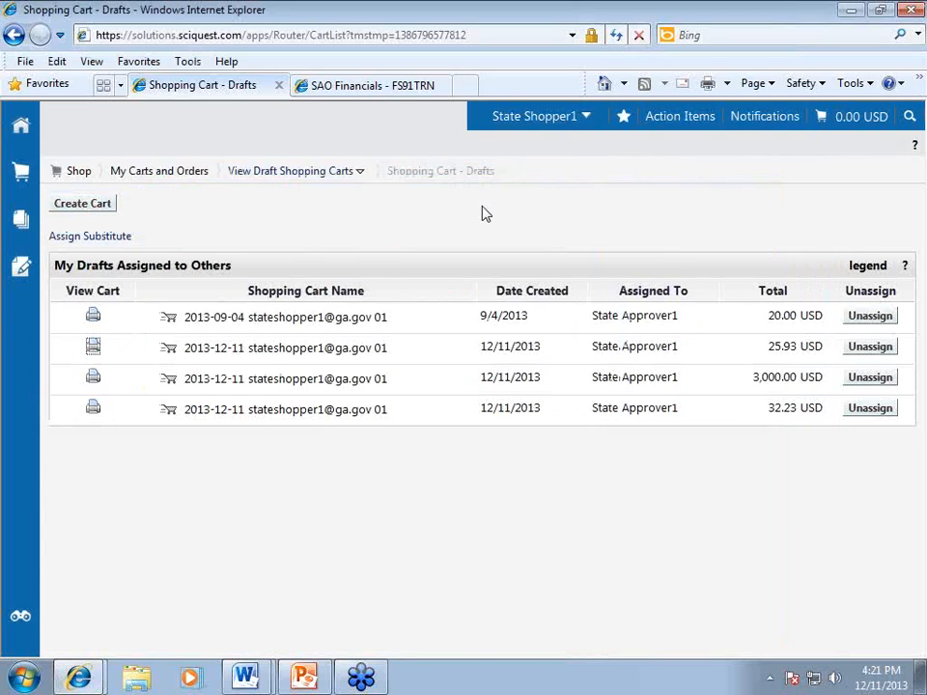
# Preview and close the 32.23 USD draft cart, then bring up the Shop flyout.
pyautogui.click(120, 414)
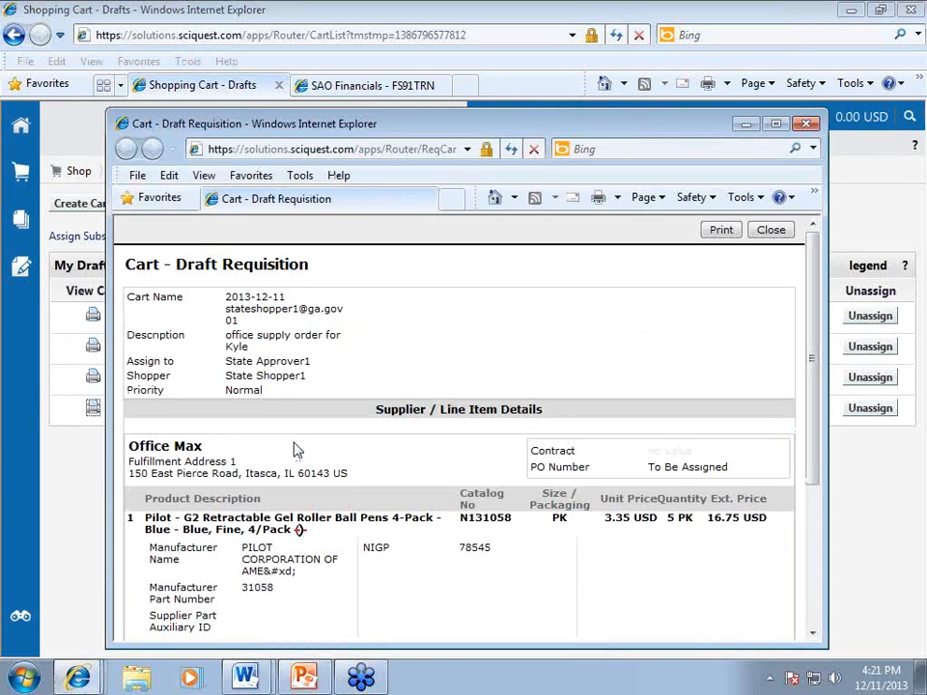
pyautogui.scroll(-3, 297, 450)
pyautogui.scroll(2, 468, 141)
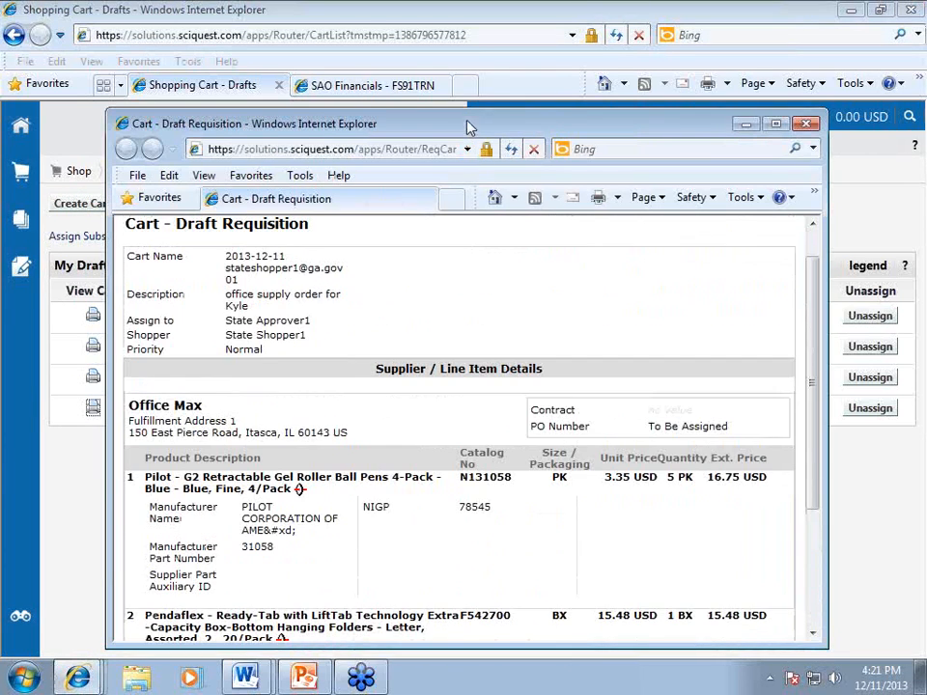
pyautogui.moveTo(465, 126); pyautogui.dragTo(268, 147)
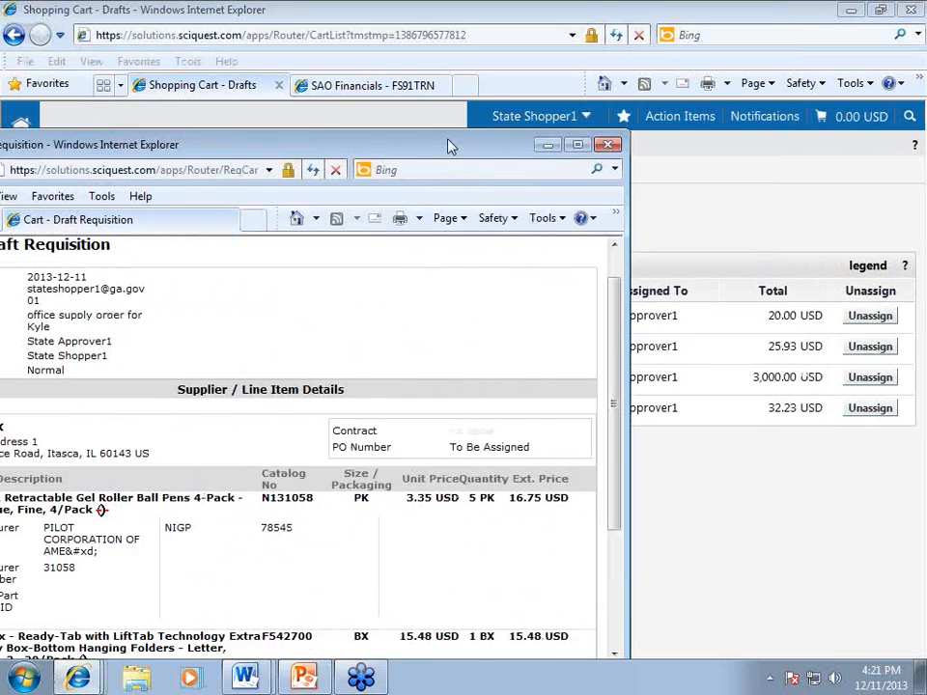
pyautogui.click(613, 146)
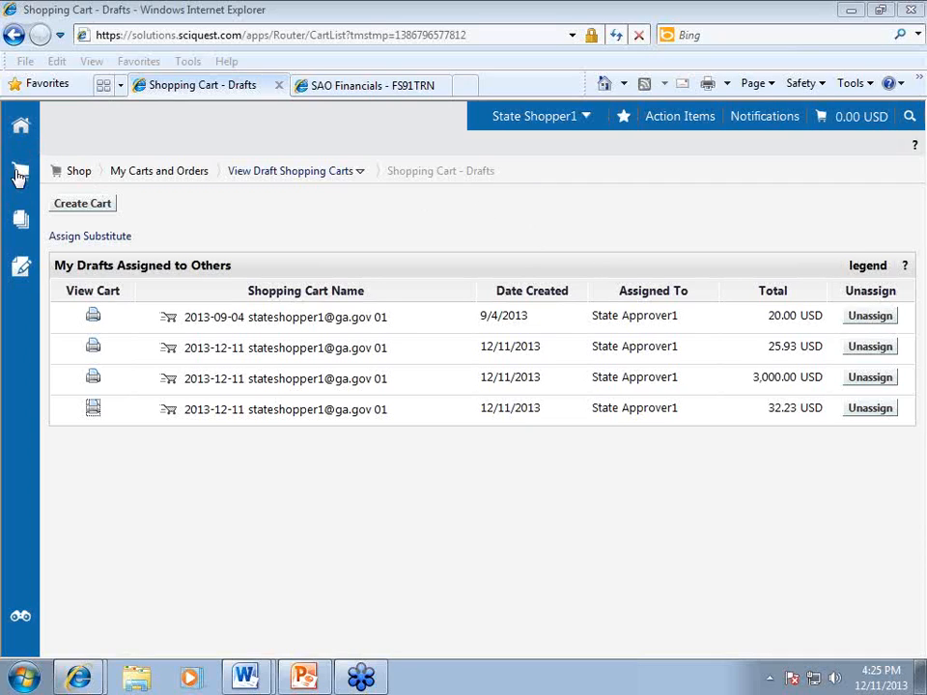
pyautogui.moveTo(23, 181)
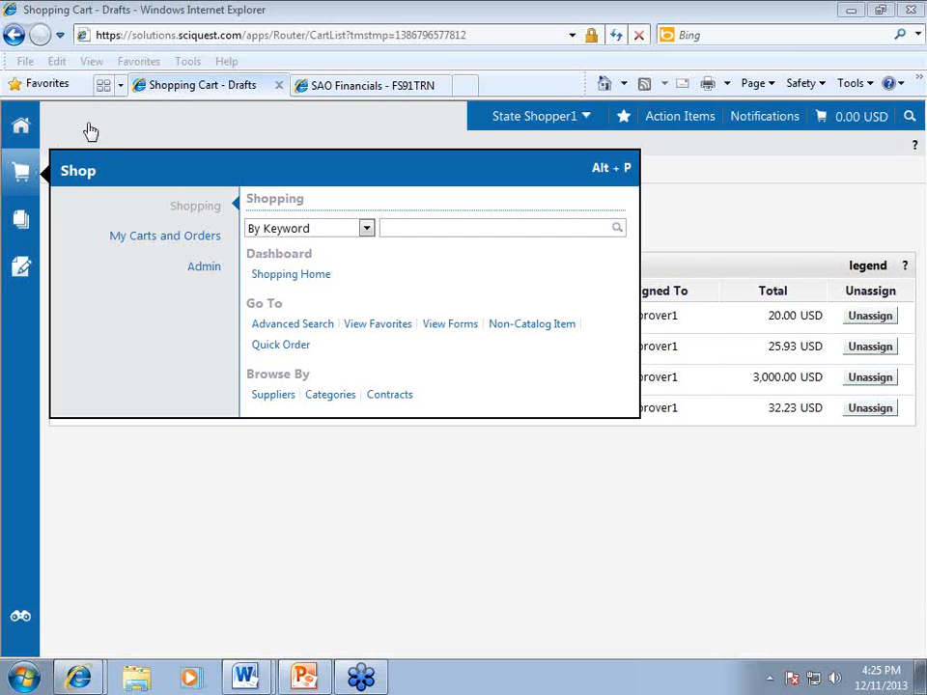
# From shopping home, open the non-catalog item form and start entering supplier 'best'.
pyautogui.click(21, 126)
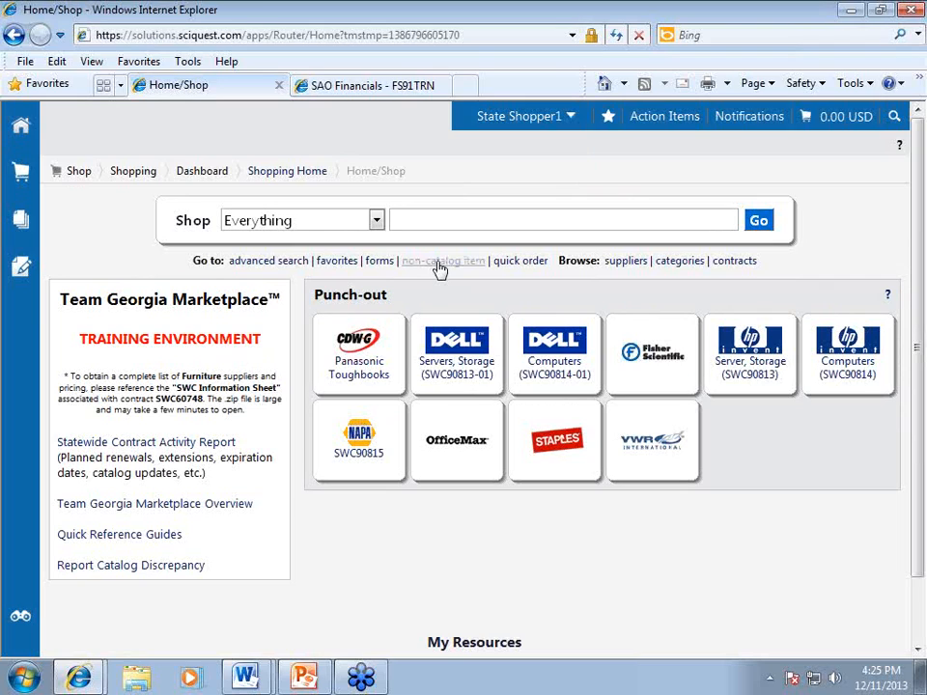
pyautogui.click(438, 263)
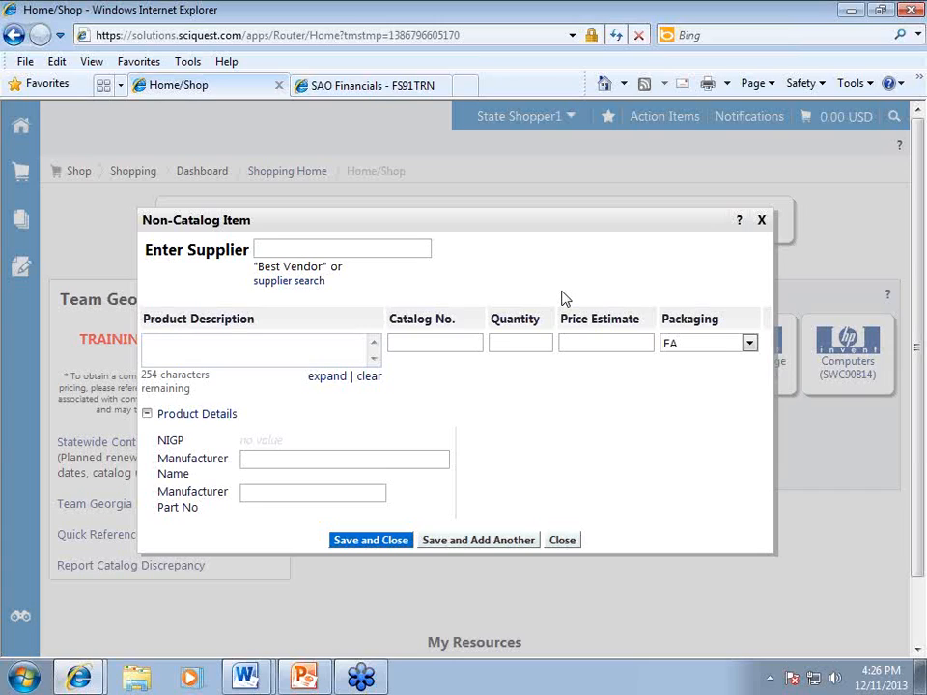
pyautogui.write('oest')
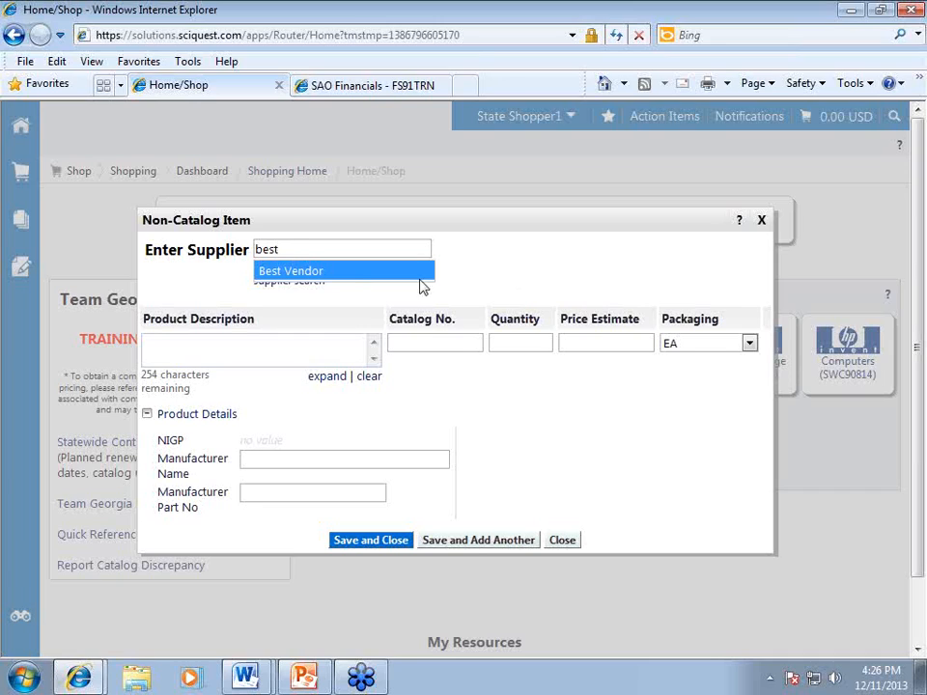
# Save a Best Vendor 'Fence repair' item: catalog NA, quantity 1, price estimate 2000.
pyautogui.click(312, 273)
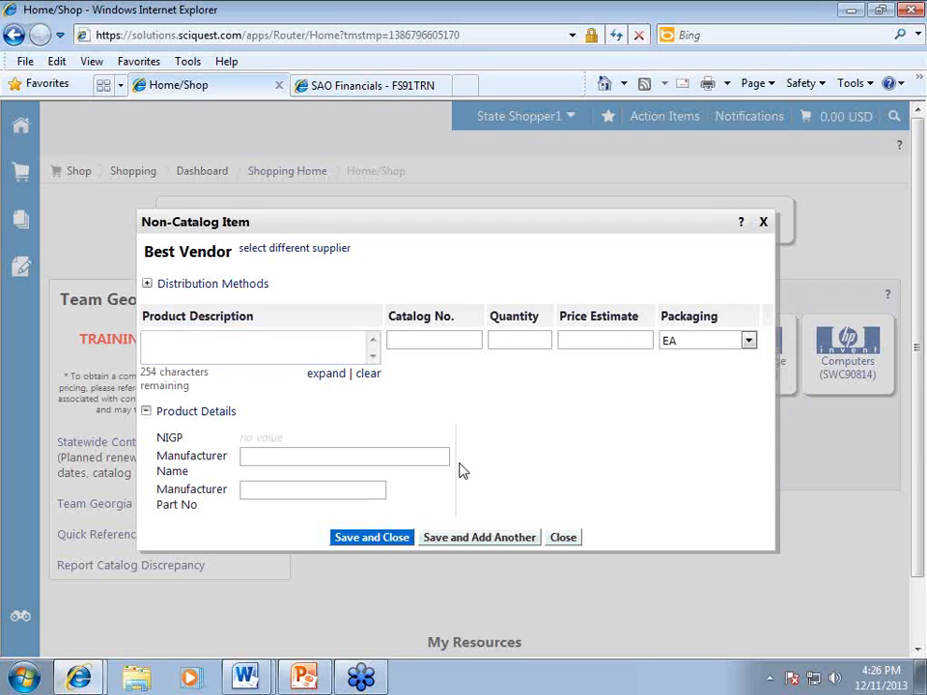
pyautogui.write('Fence')
pyautogui.write(' repair')
pyautogui.write('NA')
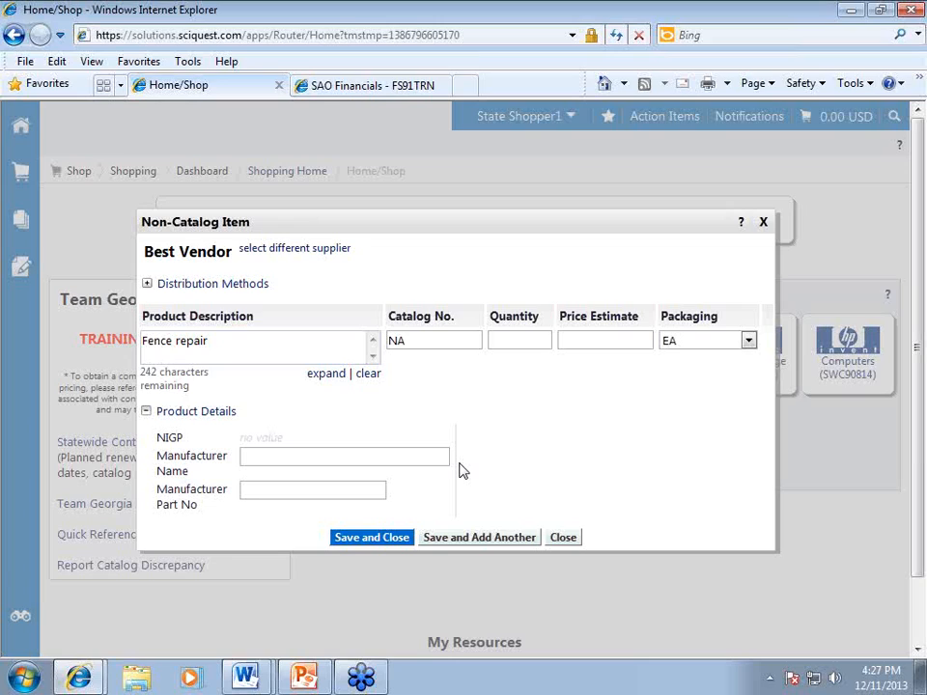
pyautogui.press('Tab')
pyautogui.write('1')
pyautogui.press('Tab')
pyautogui.write('2000')
pyautogui.click(374, 543)
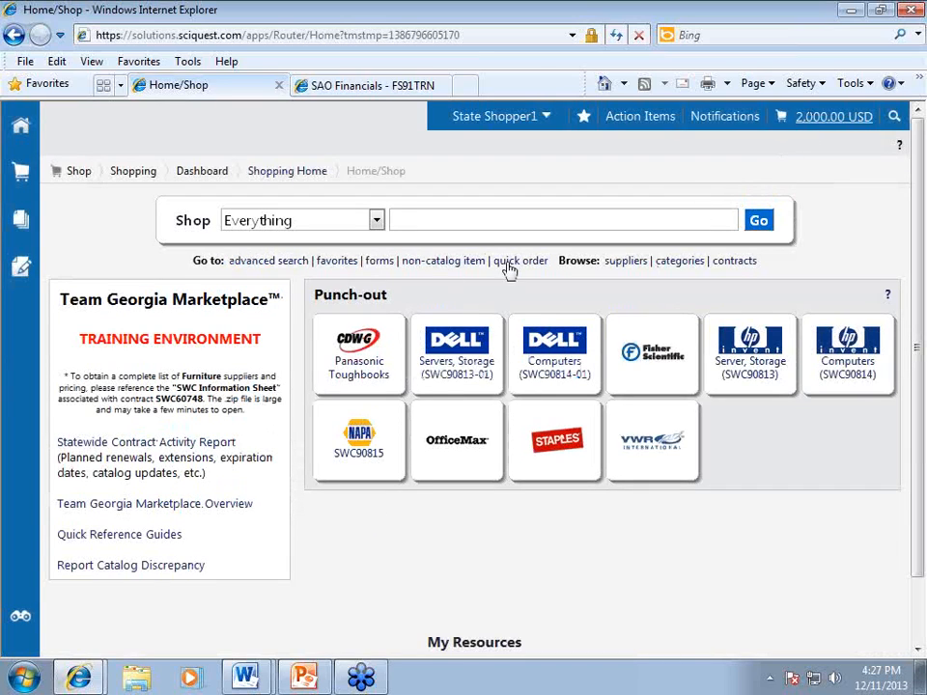
# Dismiss a reopened non-catalog form, then check the 2,000.00 USD cart and check out.
pyautogui.click(445, 262)
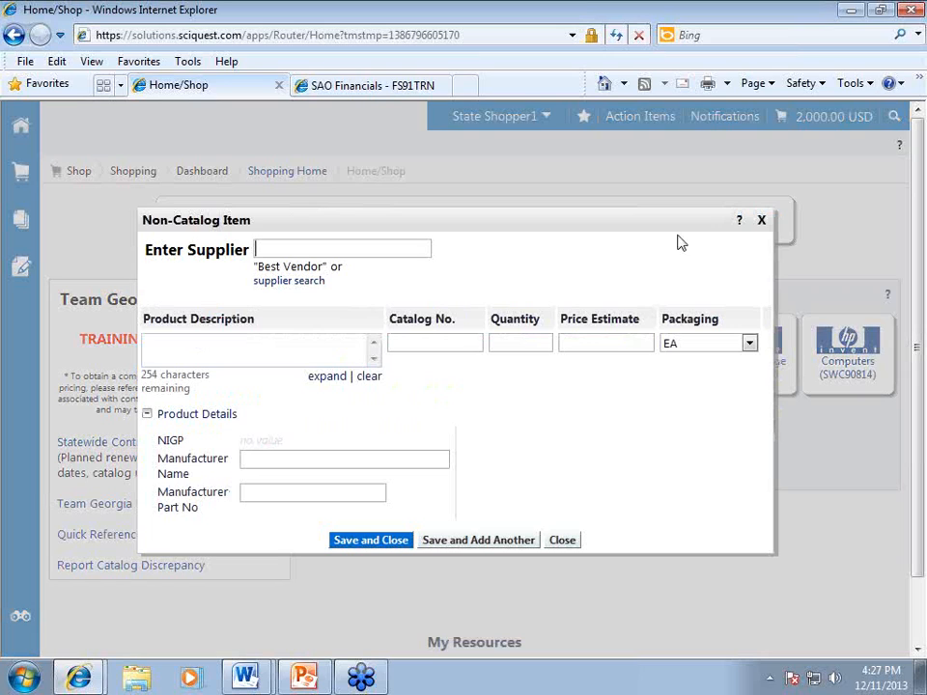
pyautogui.click(761, 224)
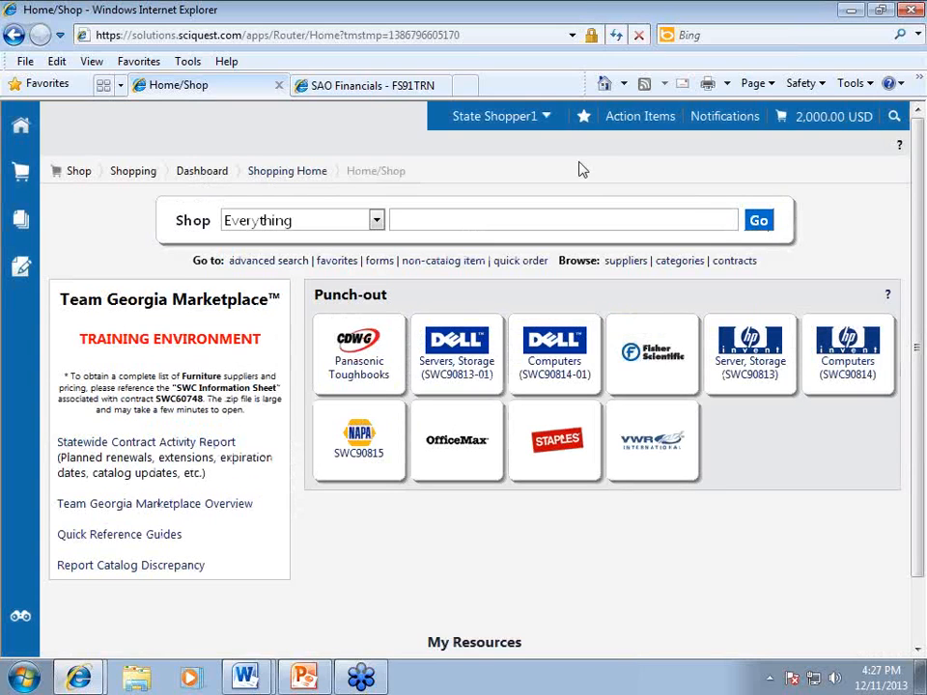
pyautogui.click(819, 122)
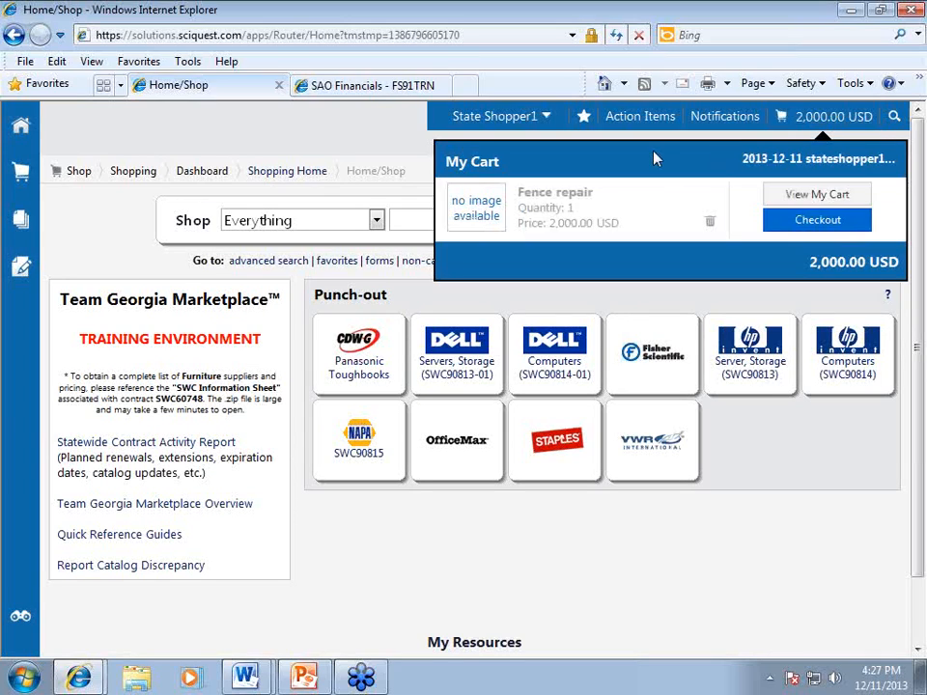
pyautogui.click(810, 221)
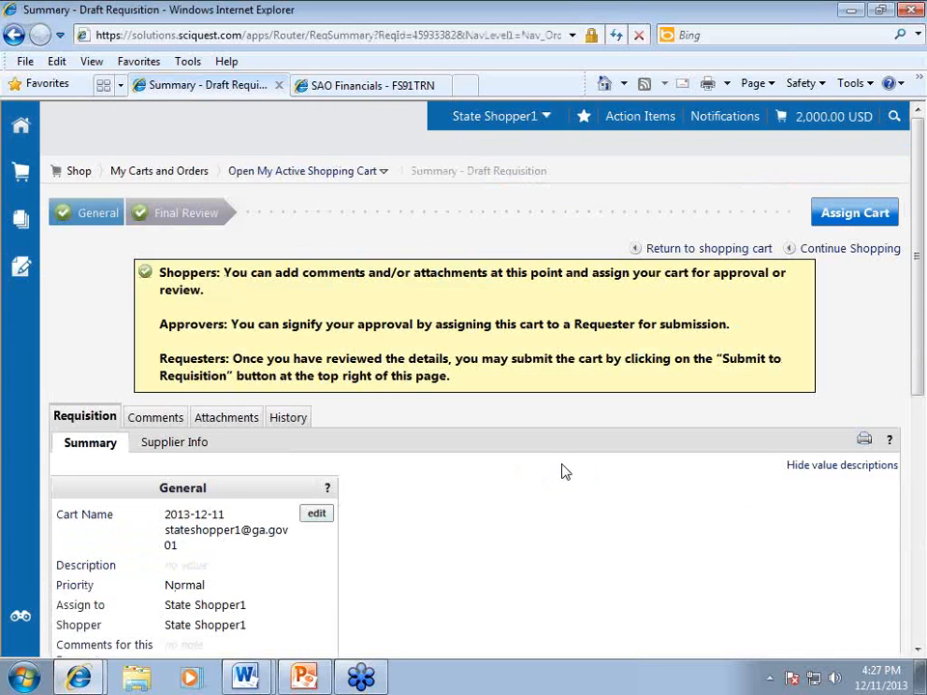
# Scroll the draft requisition summary down to General and Best Vendor line item details.
pyautogui.scroll(-1, 564, 466)
pyautogui.scroll(-3, 565, 461)
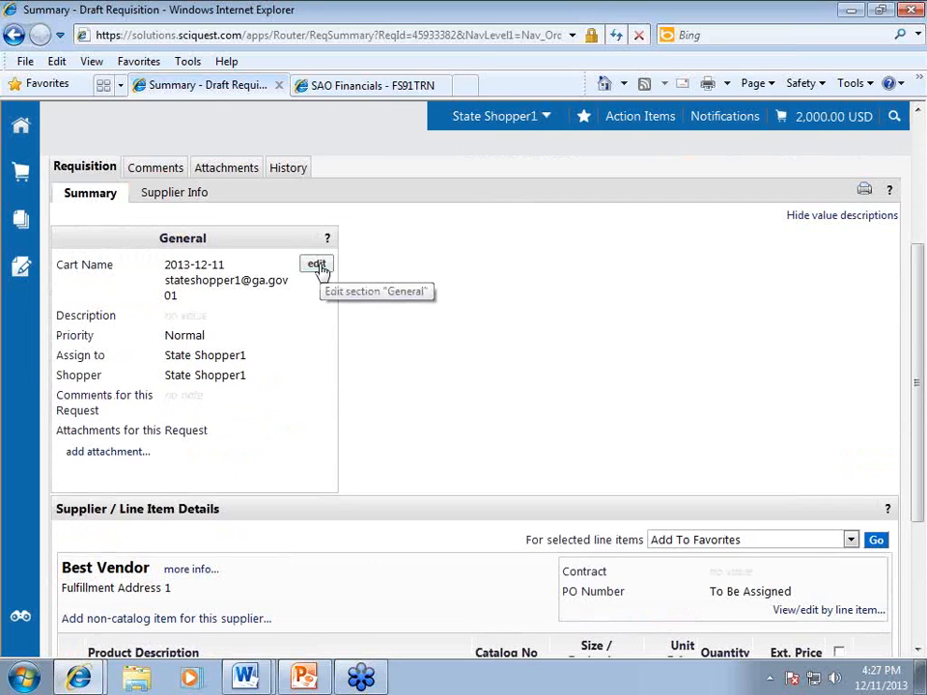
# Set description 'Fence request' and comment 'This is to repair the fence on hwy 92 due to the storm'.
pyautogui.click(317, 265)
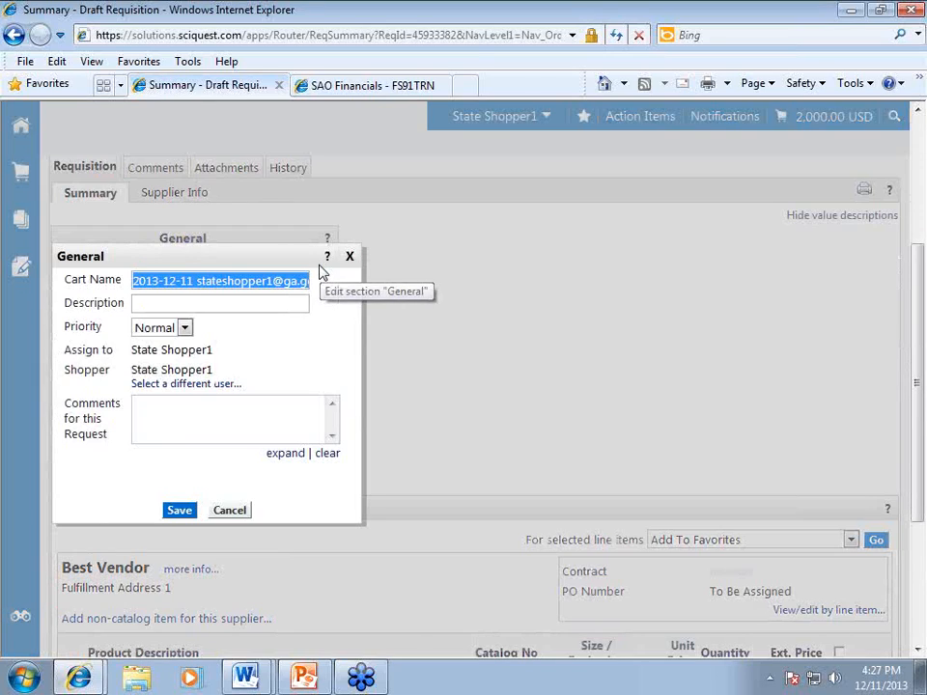
pyautogui.click(219, 302)
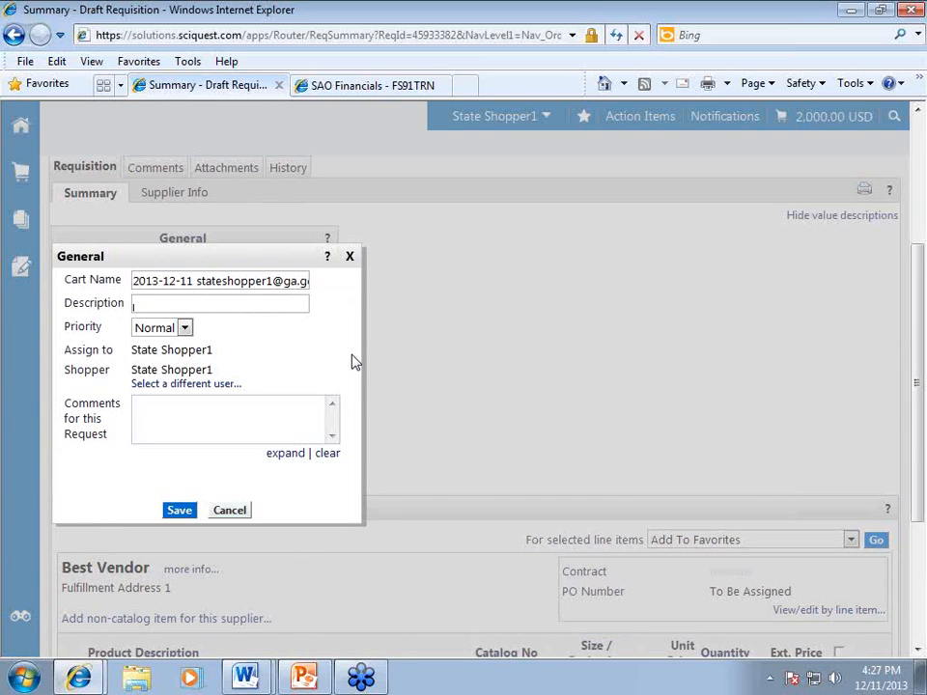
pyautogui.write('Fence request')
pyautogui.press('Tab')
pyautogui.press('Tab')
pyautogui.press('Tab')
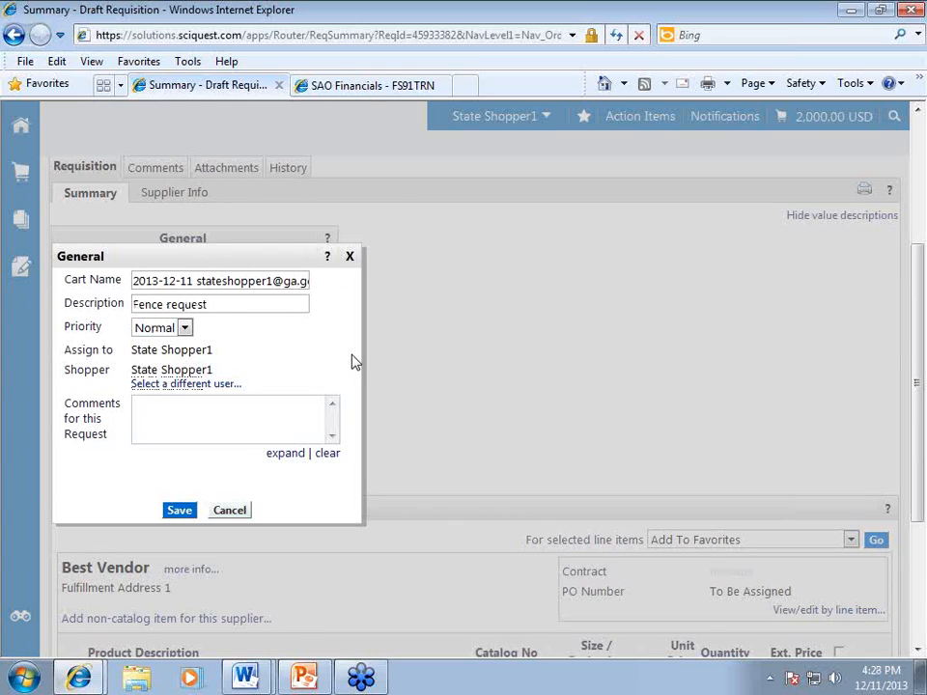
pyautogui.write('This is')
pyautogui.write(' to r')
pyautogui.press('BackSpace')
pyautogui.write('to repair the fence on h')
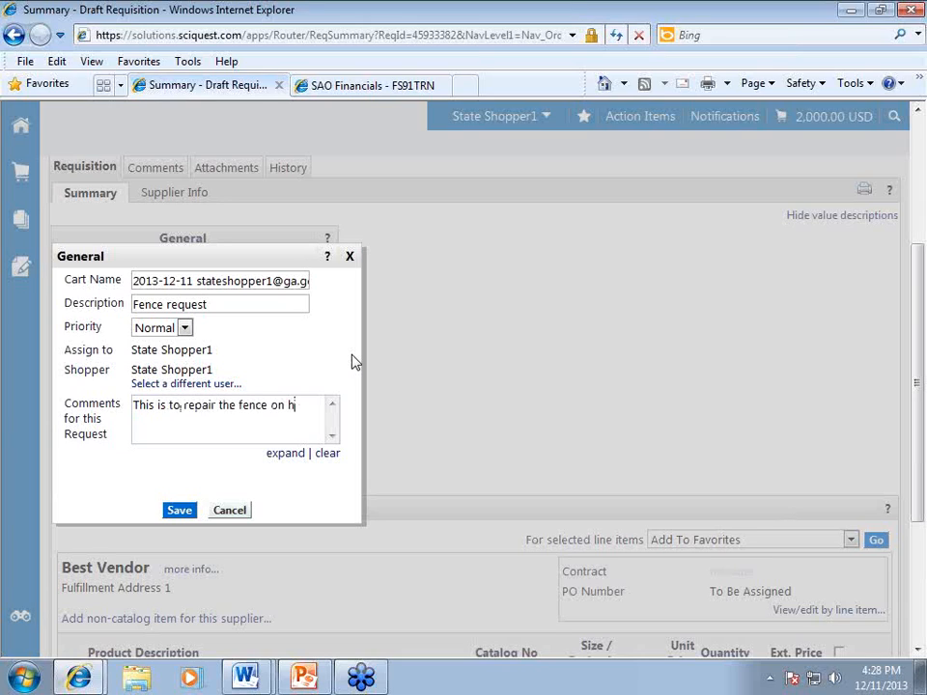
pyautogui.write('wy 92 due to the')
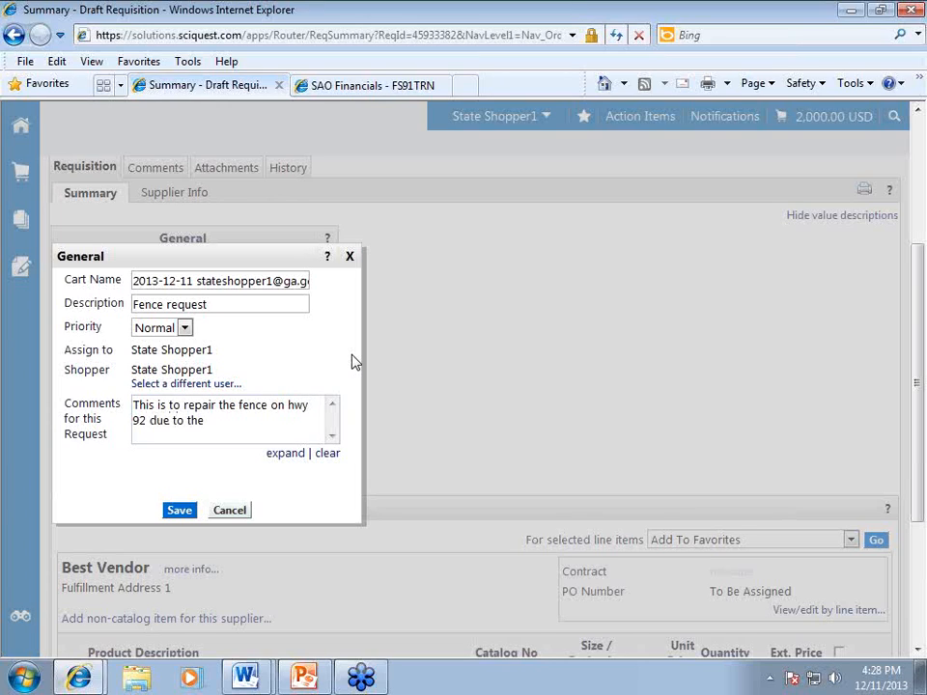
pyautogui.write(' storm')
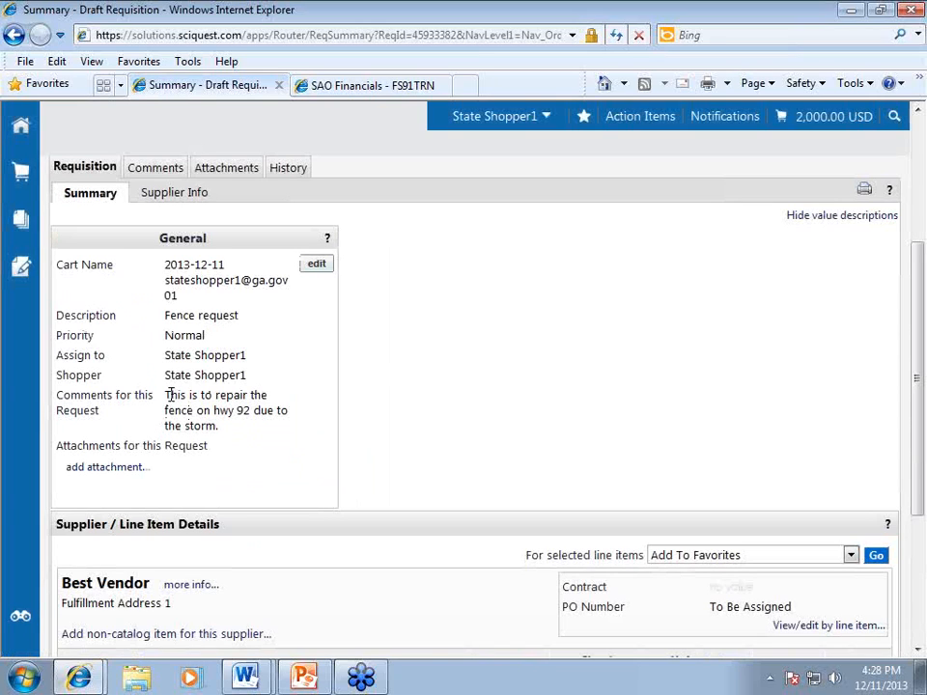
# Check the saved request comment, then open the add attachment form.
pyautogui.moveTo(168, 398); pyautogui.dragTo(263, 425)
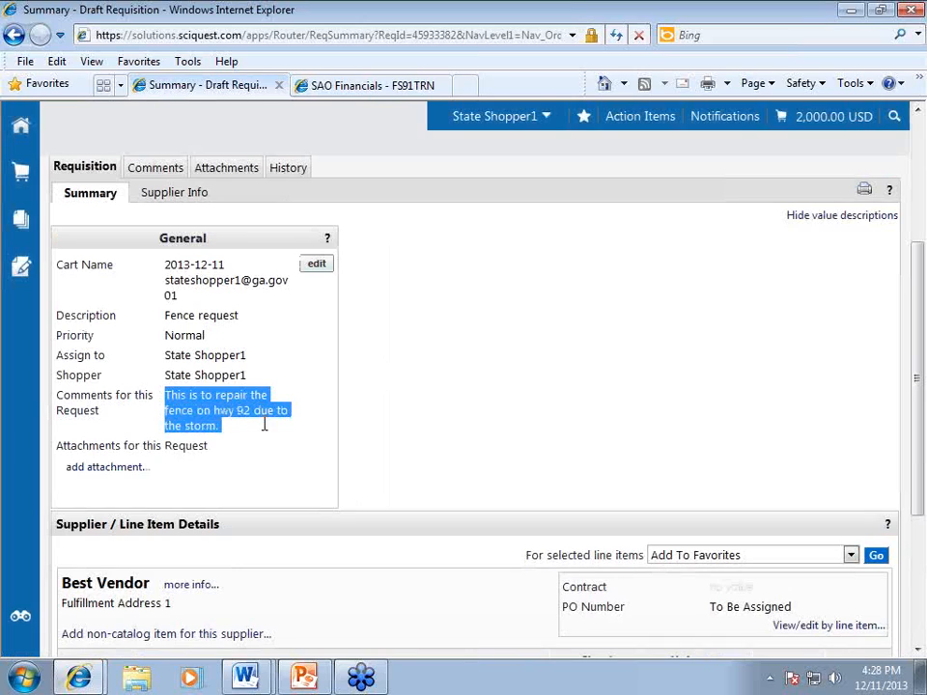
pyautogui.click(366, 422)
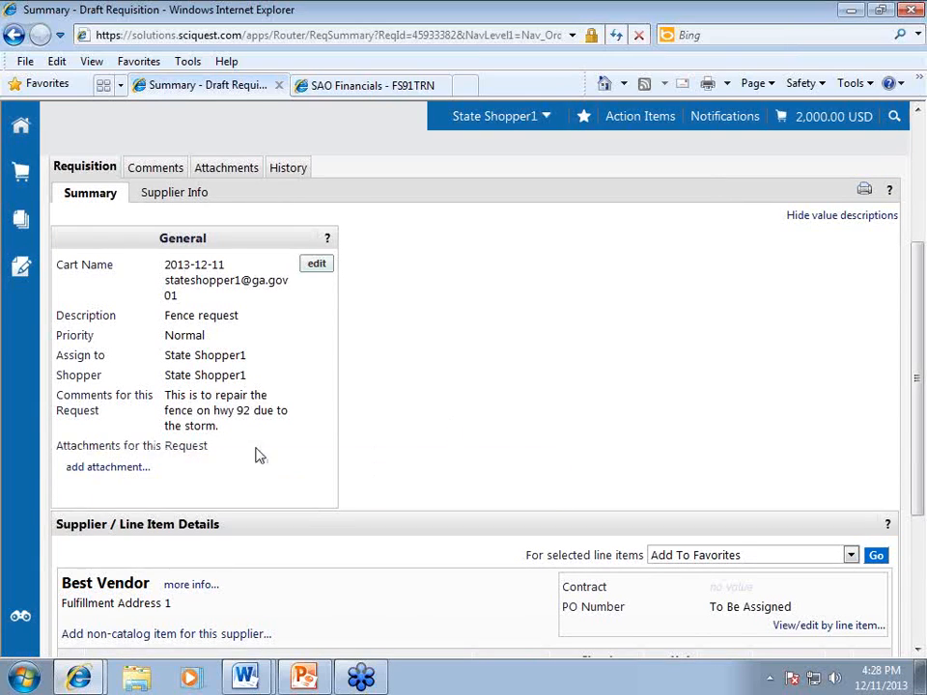
pyautogui.click(122, 470)
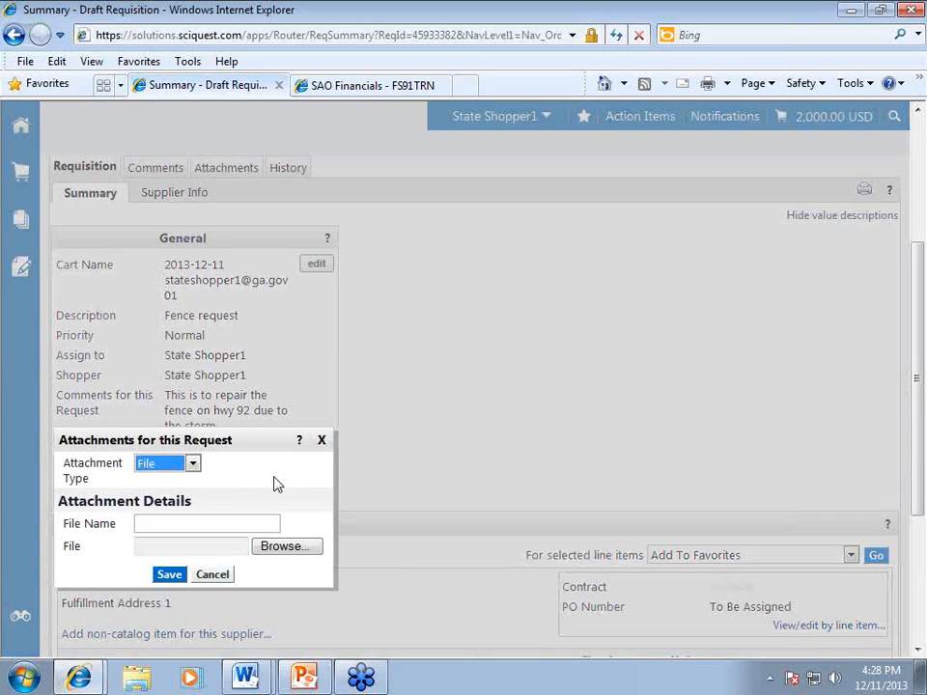
# Upload the Estimate document and save it as attachment 'Fence estimate from ACME'.
pyautogui.click(281, 547)
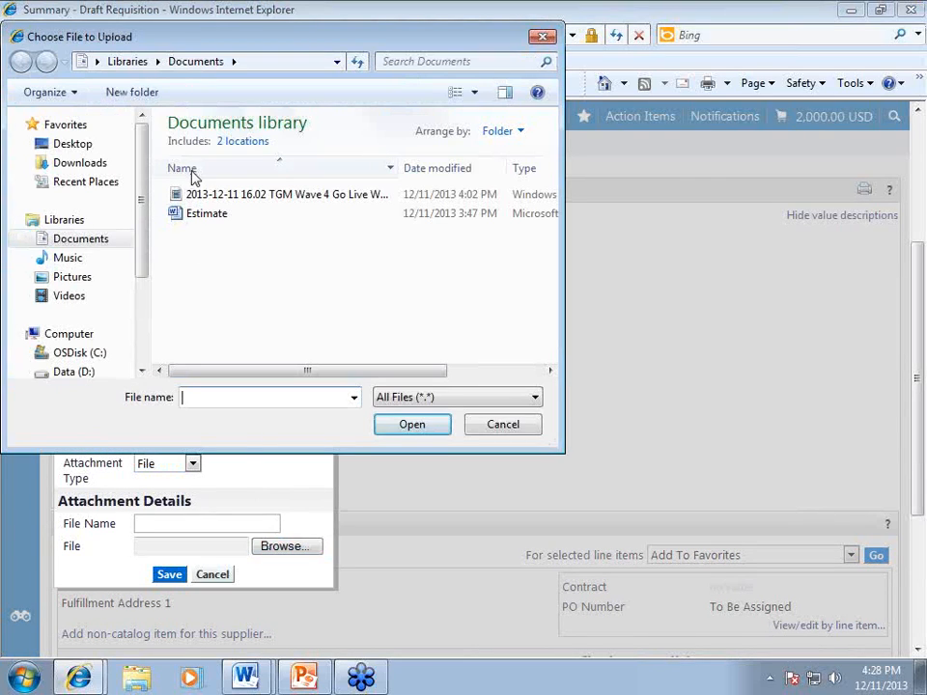
pyautogui.click(189, 221)
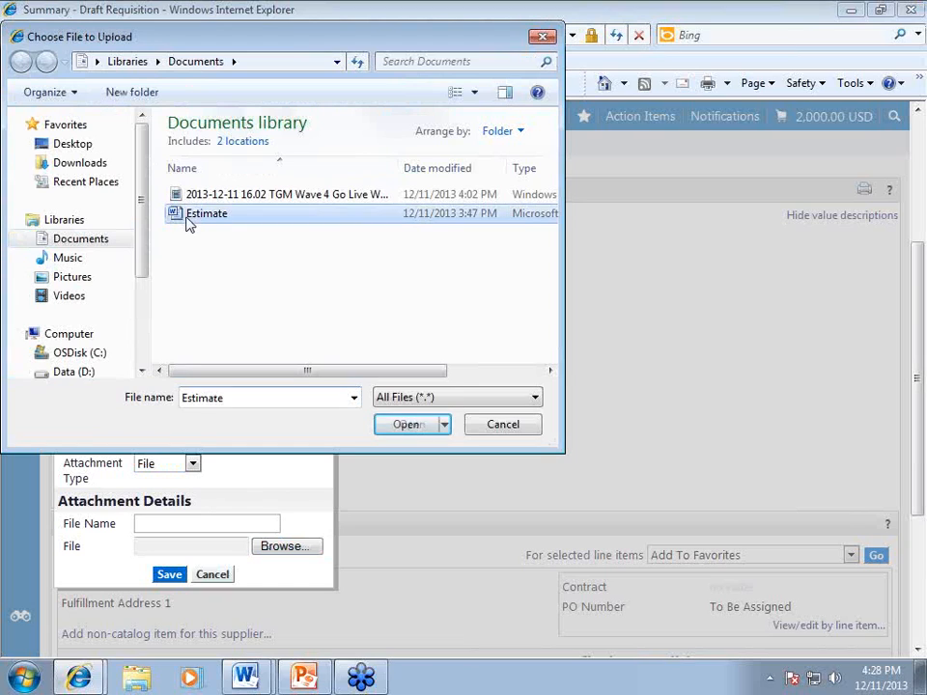
pyautogui.click(404, 428)
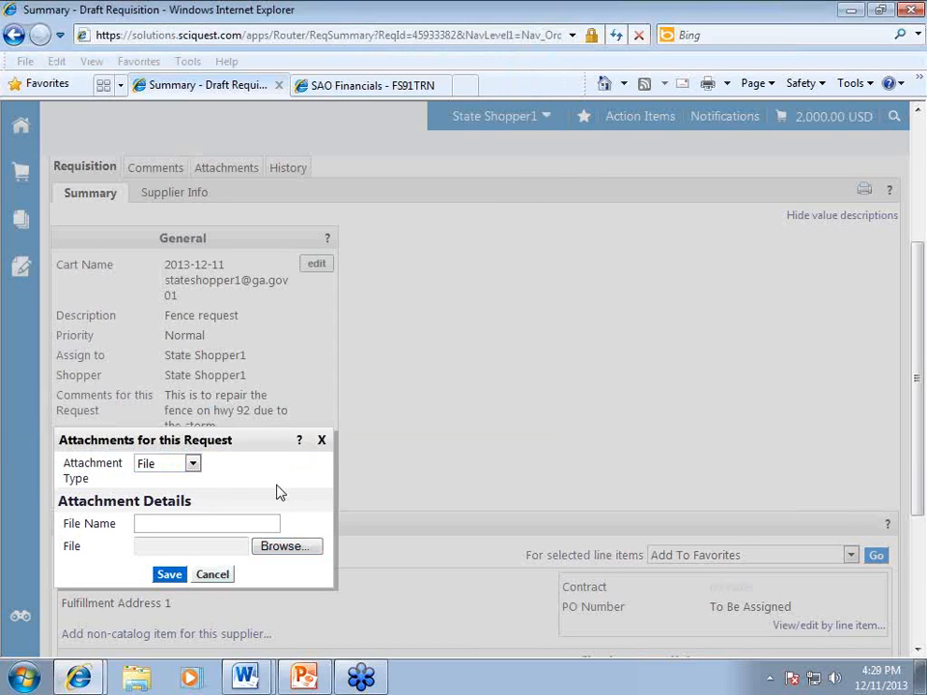
pyautogui.click(223, 523)
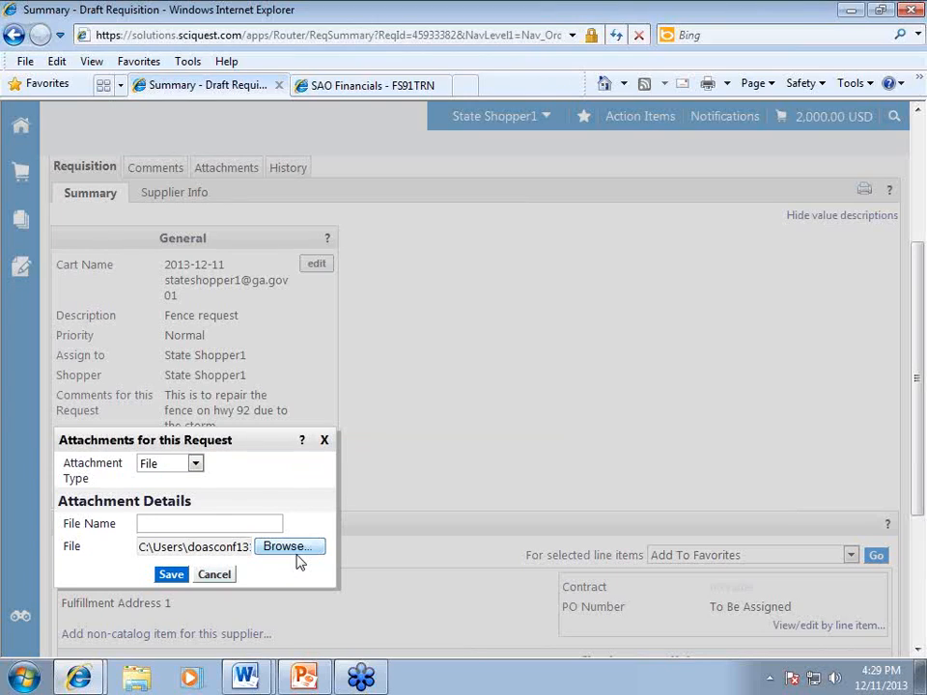
pyautogui.write('Fence estimate from A')
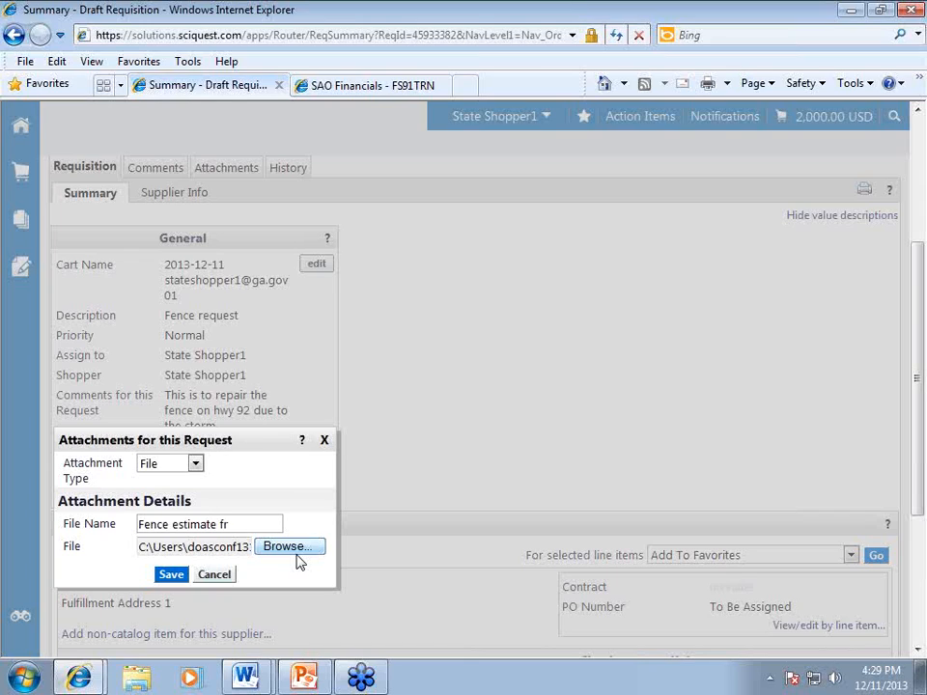
pyautogui.write('CME')
pyautogui.click(172, 575)
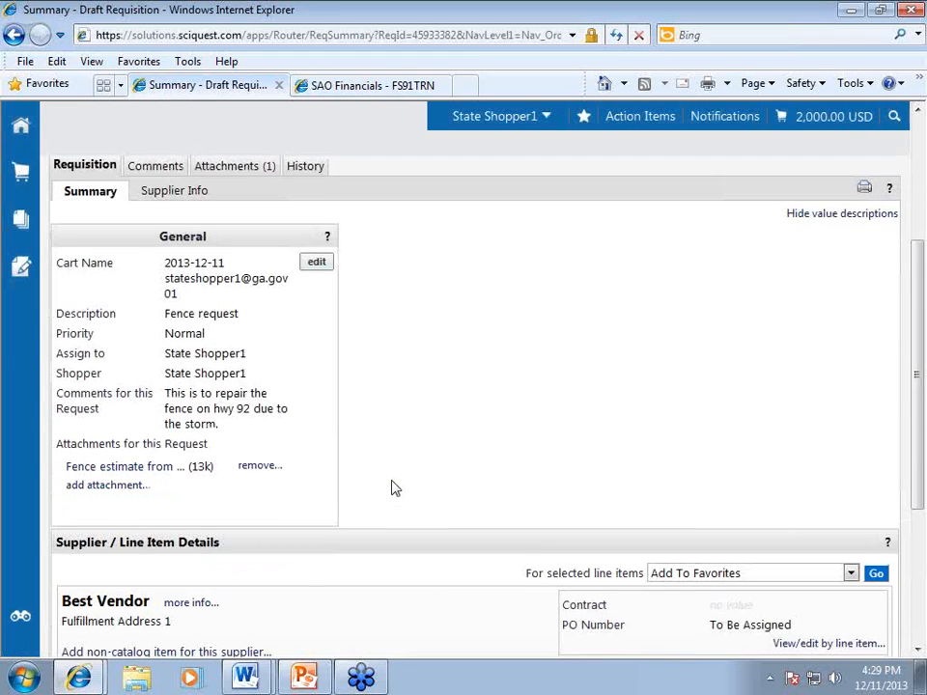
pyautogui.scroll(-2, 391, 487)
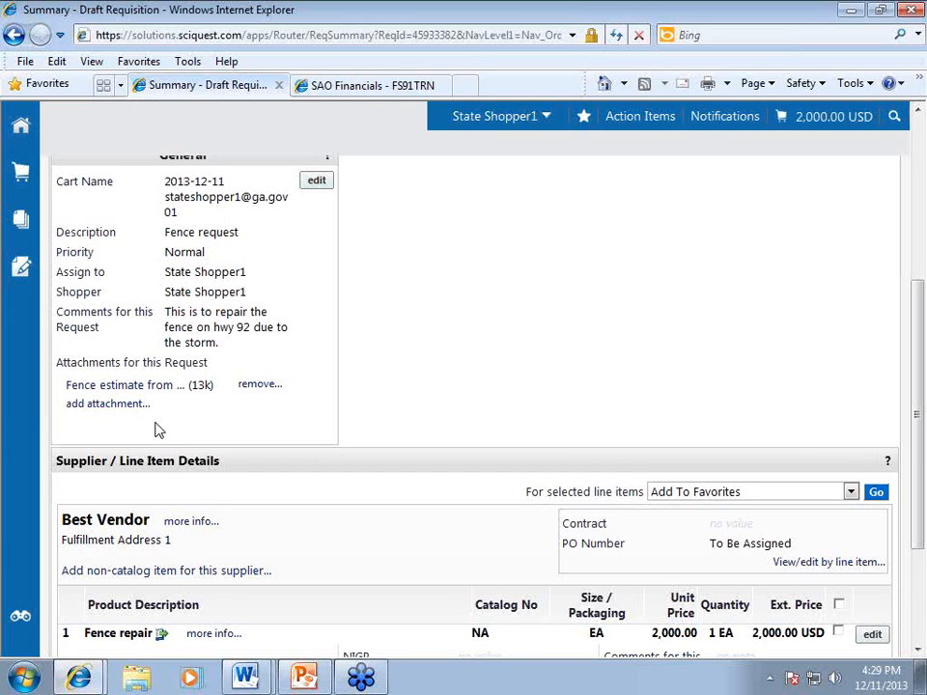
pyautogui.click(99, 406)
pyautogui.scroll(-3, 259, 454)
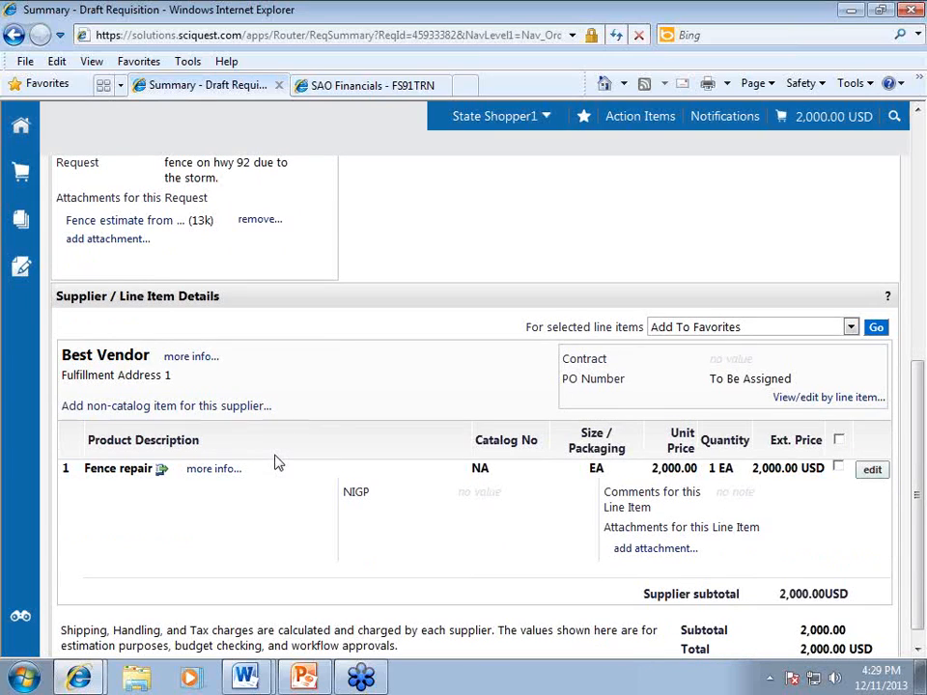
pyautogui.scroll(5, 275, 461)
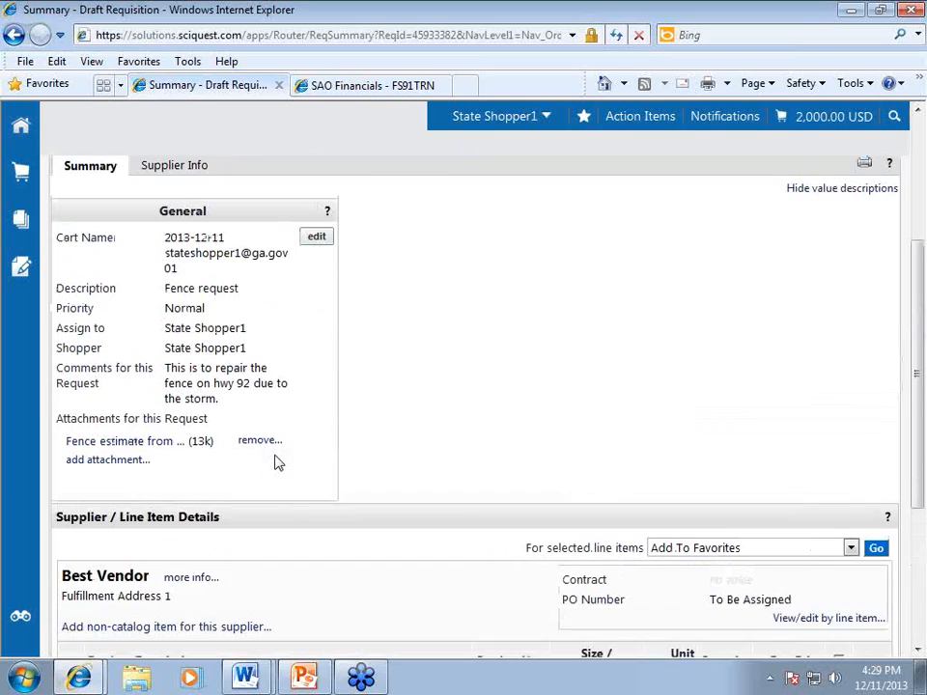
pyautogui.scroll(5, 714, 390)
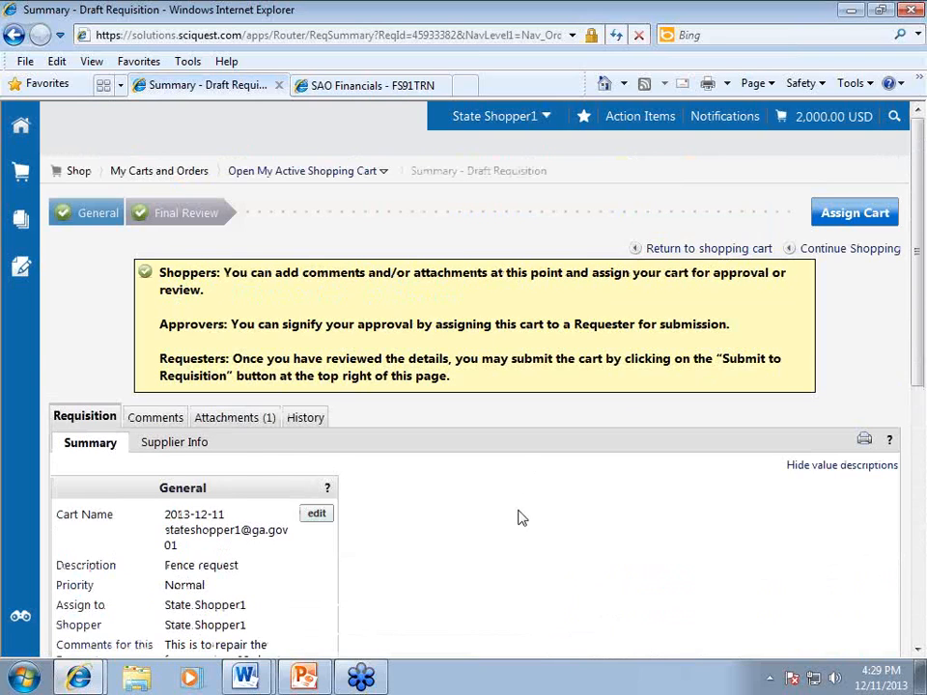
pyautogui.scroll(-2, 519, 517)
pyautogui.scroll(-2, 517, 513)
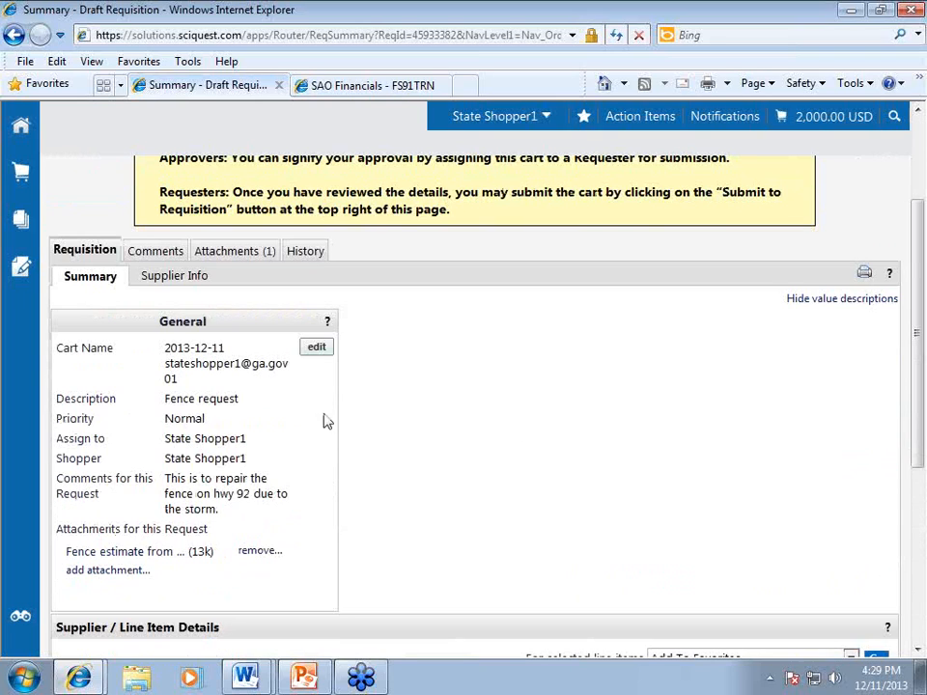
# Reopen the general details and add a line with Acme Fence's FEIN above the existing comment.
pyautogui.click(316, 348)
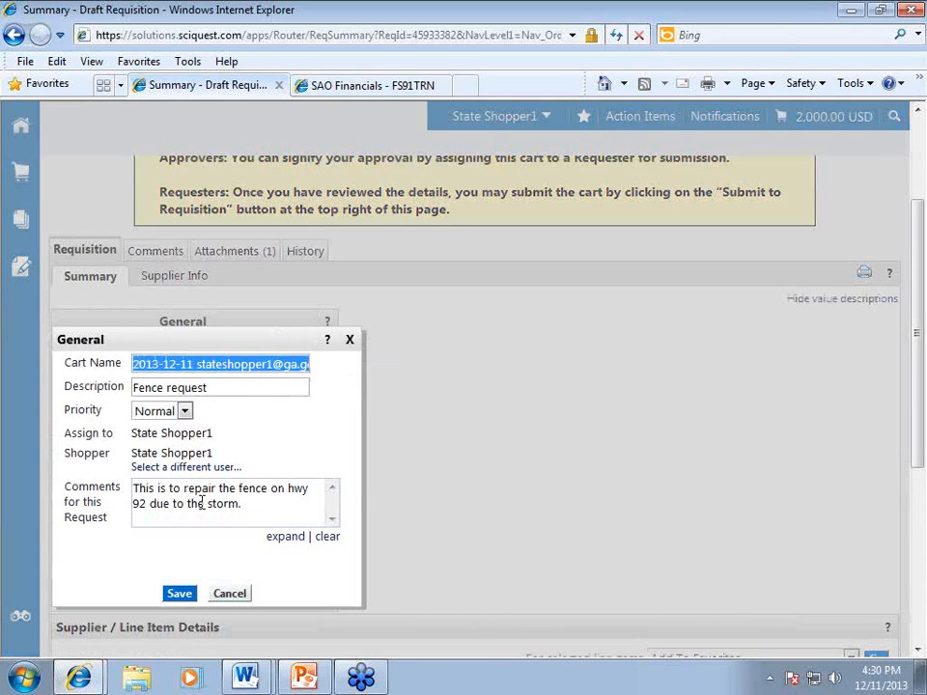
pyautogui.click(135, 490)
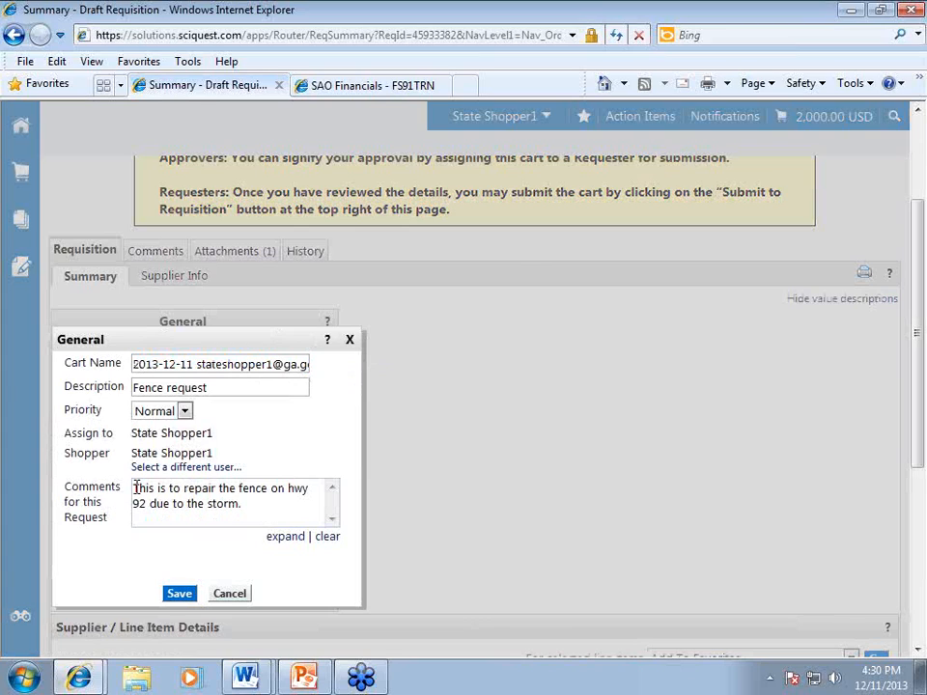
pyautogui.press('Return')
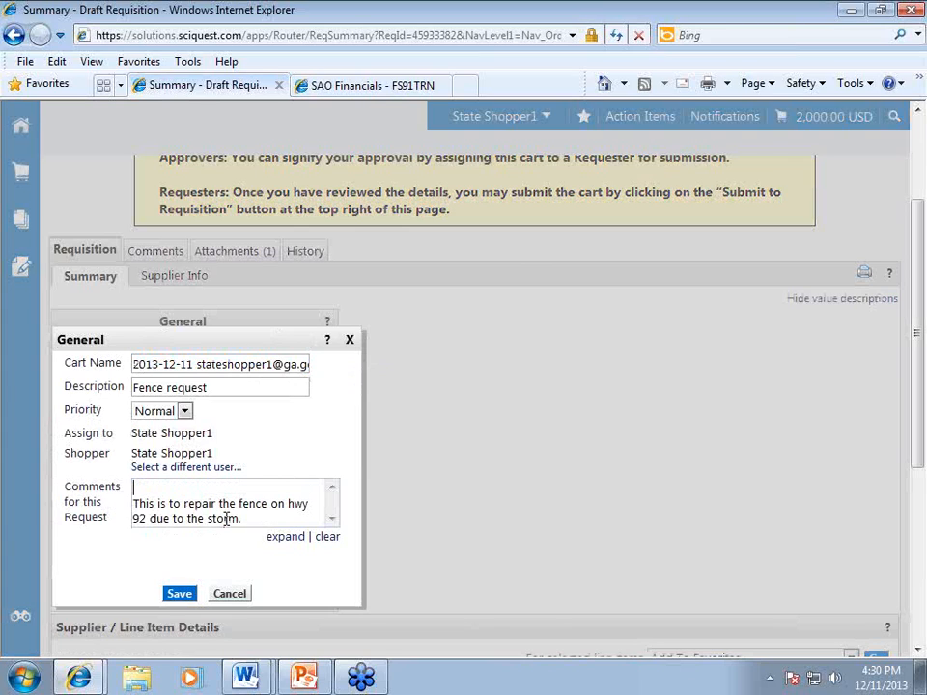
pyautogui.write('Am')
pyautogui.press('BackSpace')
pyautogui.write('cme Fence FEI')
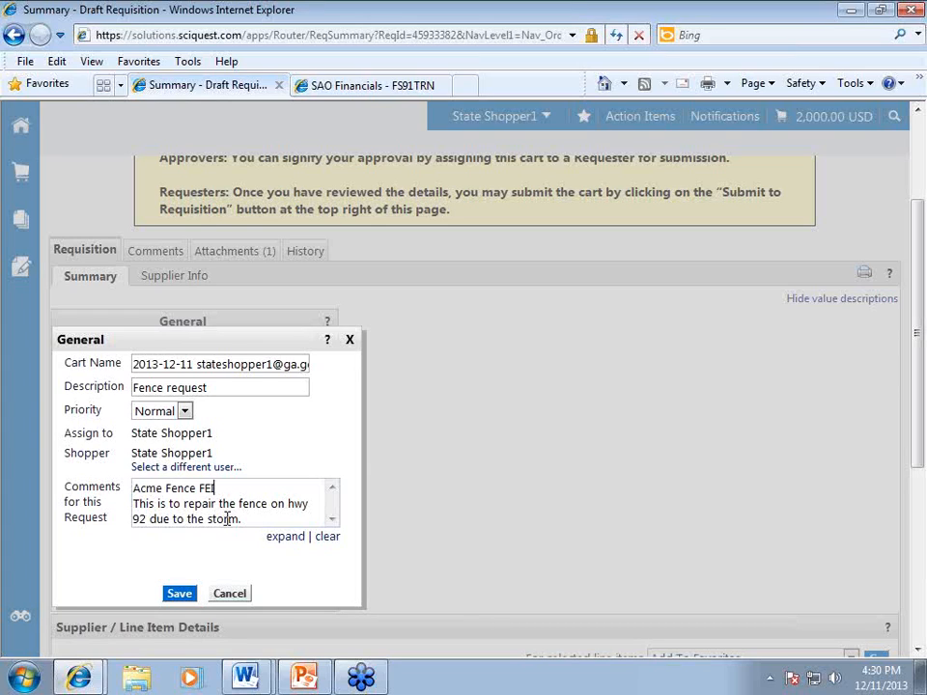
pyautogui.press('Return')
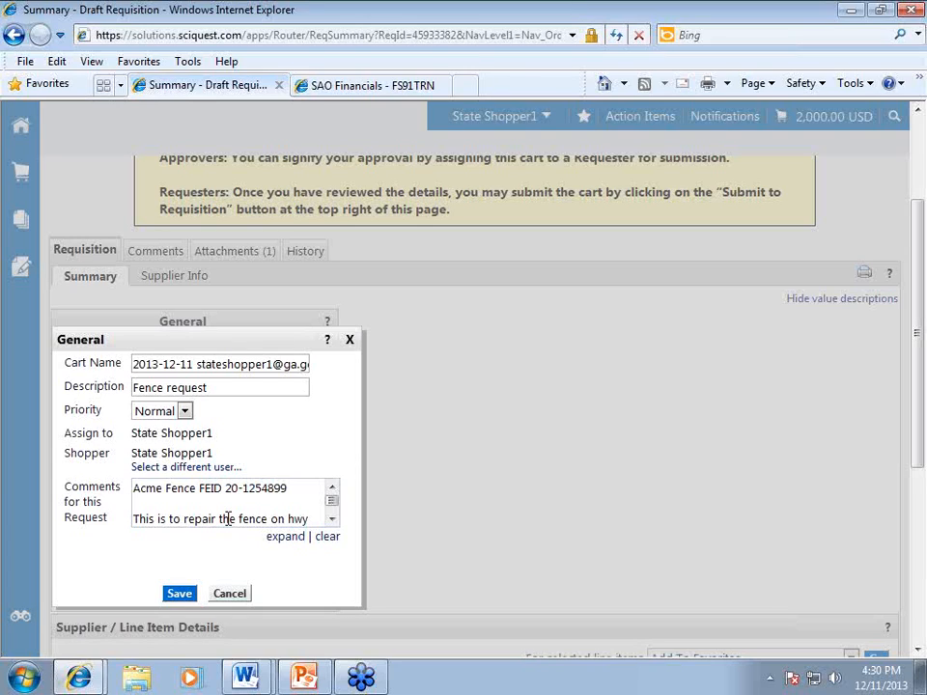
# Add 'dept 826000001' and 'fund: 10100' lines to the comments and save.
pyautogui.write('dept 82600000')
pyautogui.press('BackSpace')
pyautogui.write('1')
pyautogui.press('Return')
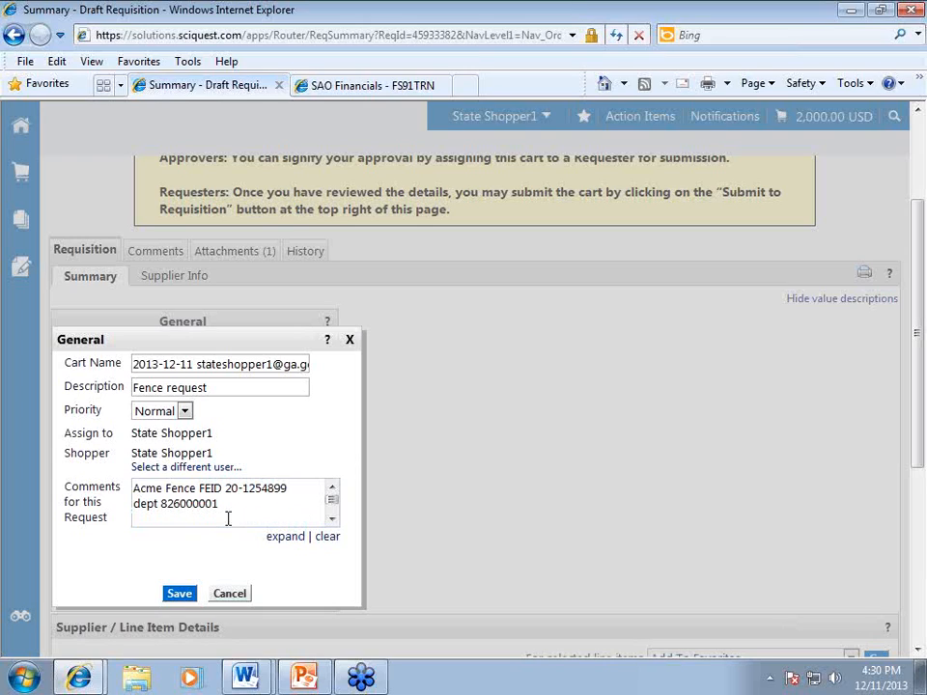
pyautogui.write('fund: 10100')
pyautogui.click(179, 594)
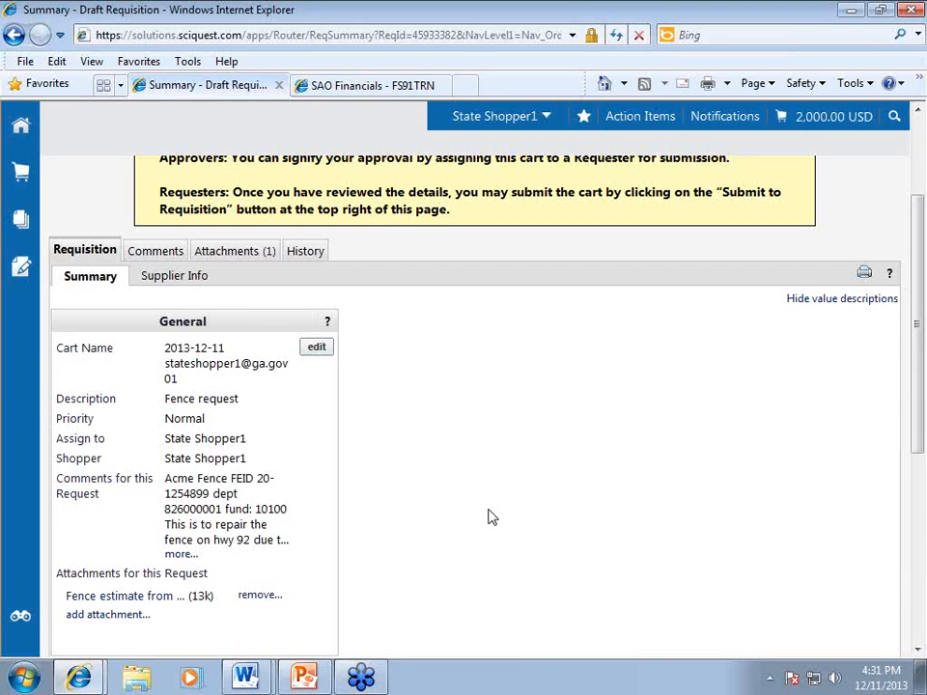
# Scroll to the top of the saved requisition summary to review the comments and fence estimate attachment.
pyautogui.scroll(3, 490, 522)
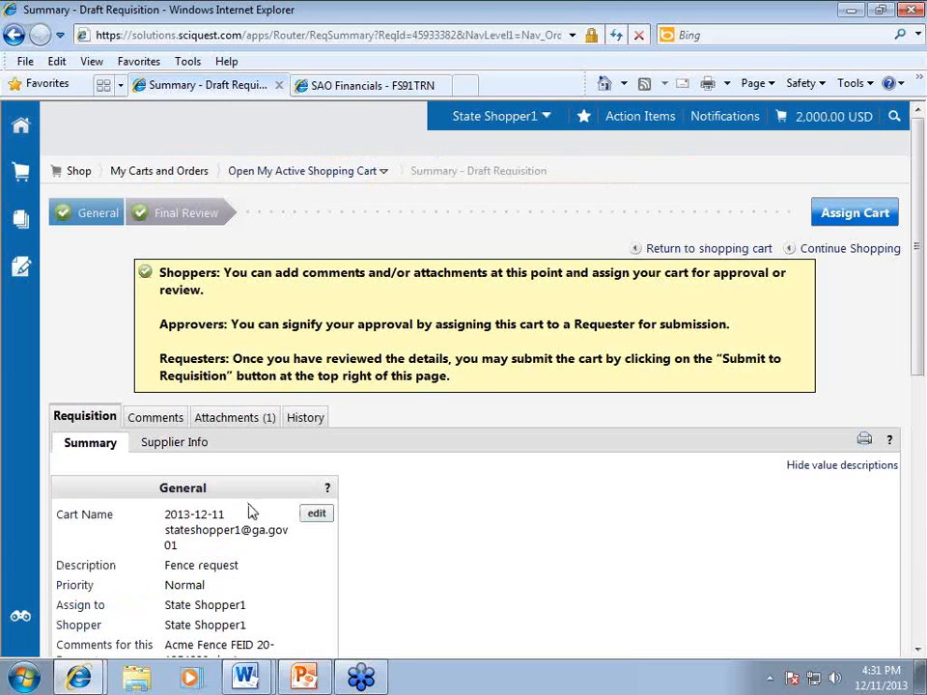
# Assign the cart to State Approver1 from profile values with the note 'we need this soon to keep out'.
pyautogui.click(855, 215)
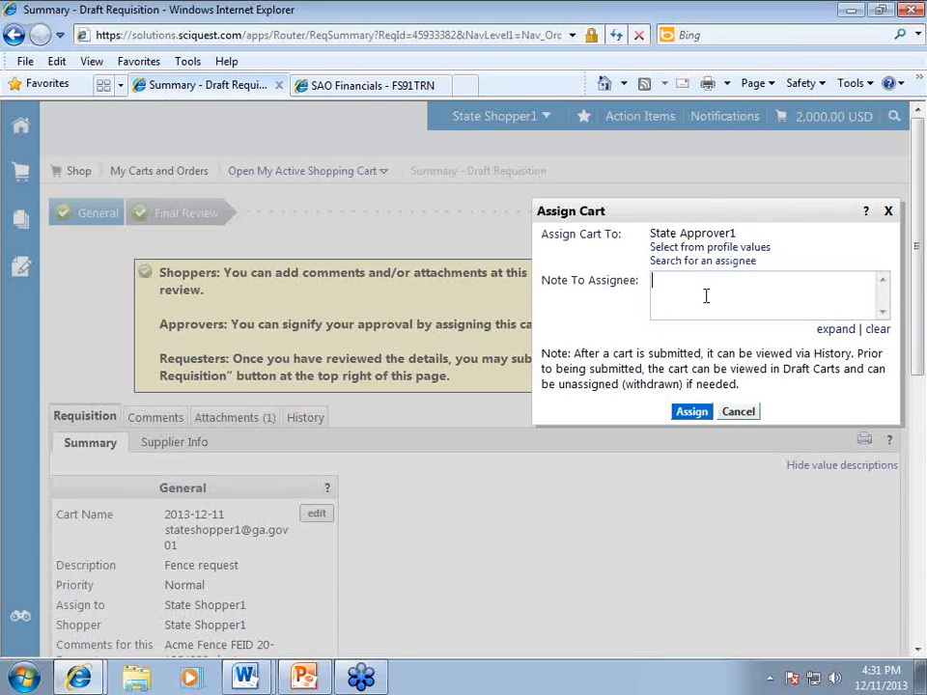
pyautogui.write('we need this soon to keep')
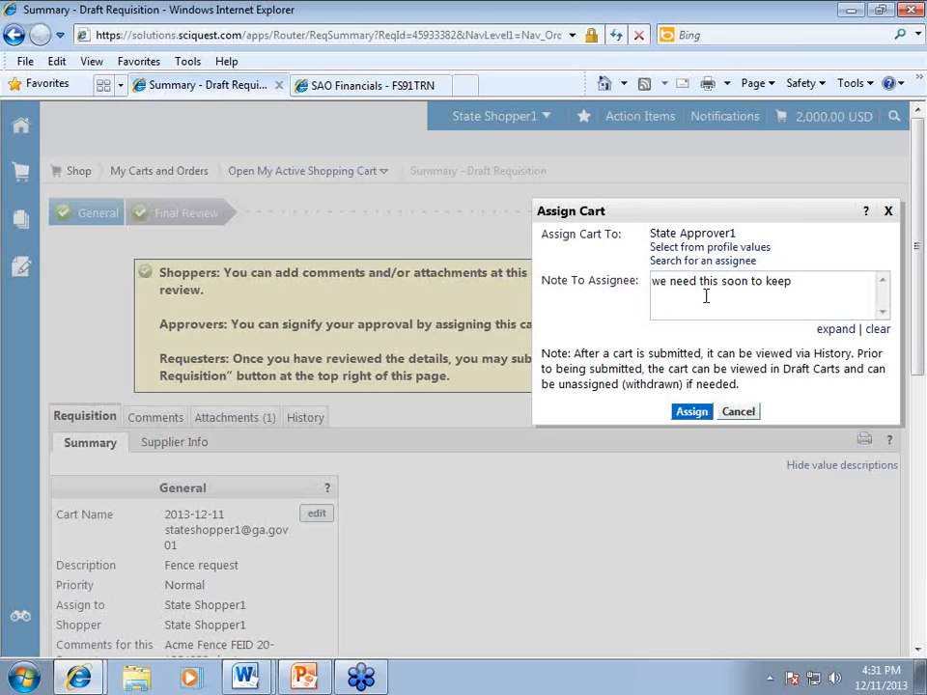
pyautogui.write(' out')
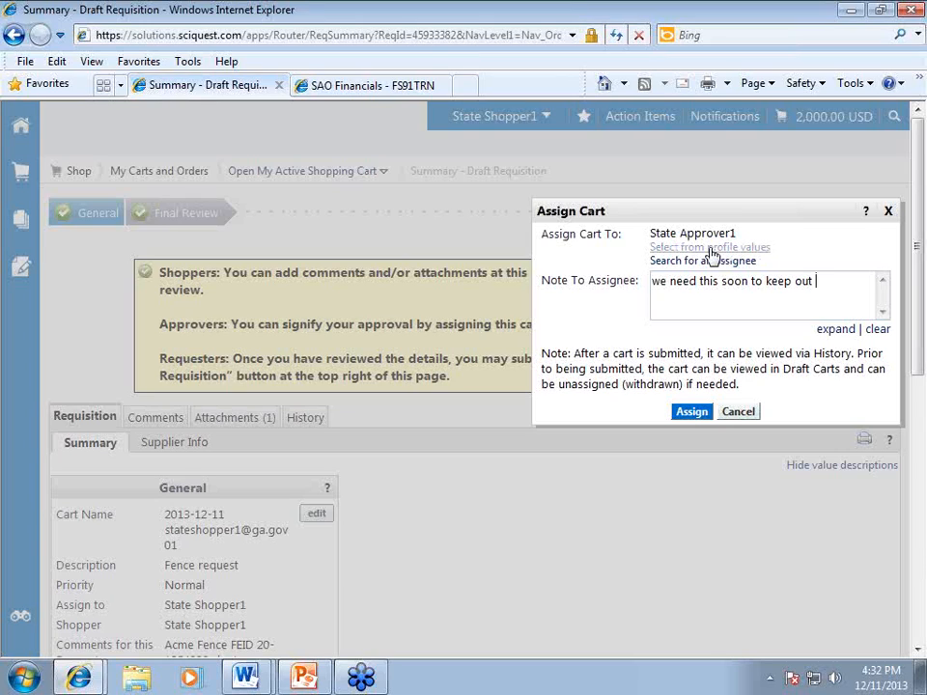
pyautogui.click(712, 250)
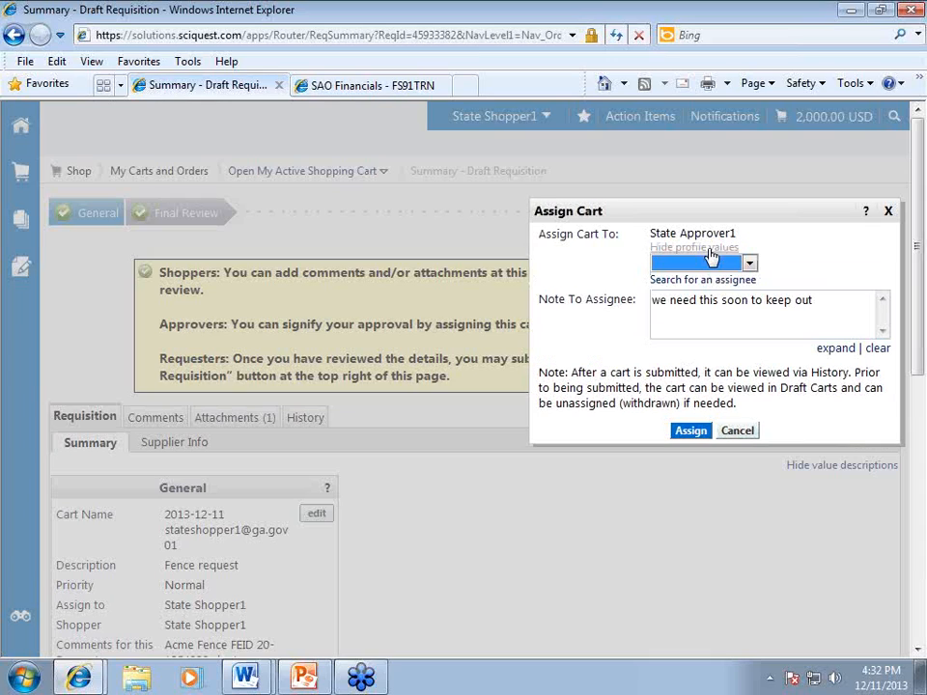
pyautogui.click(713, 262)
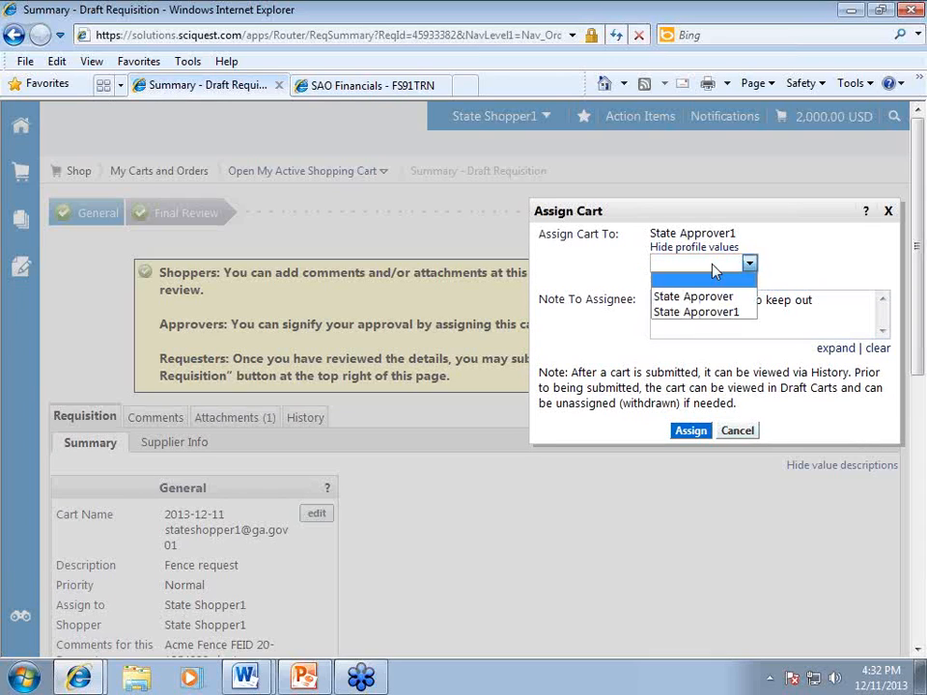
pyautogui.click(794, 263)
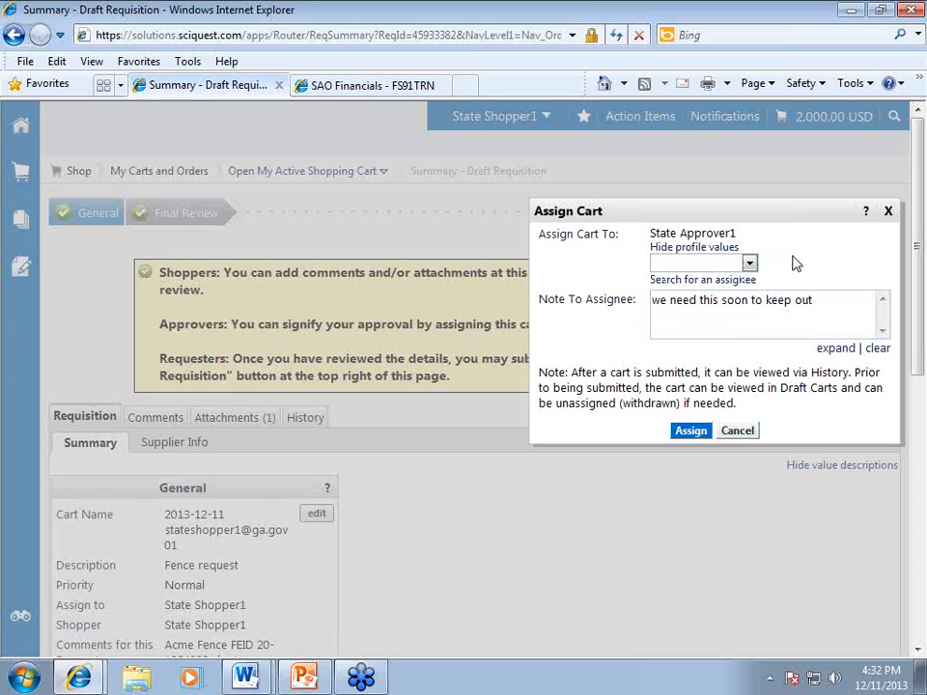
pyautogui.click(749, 262)
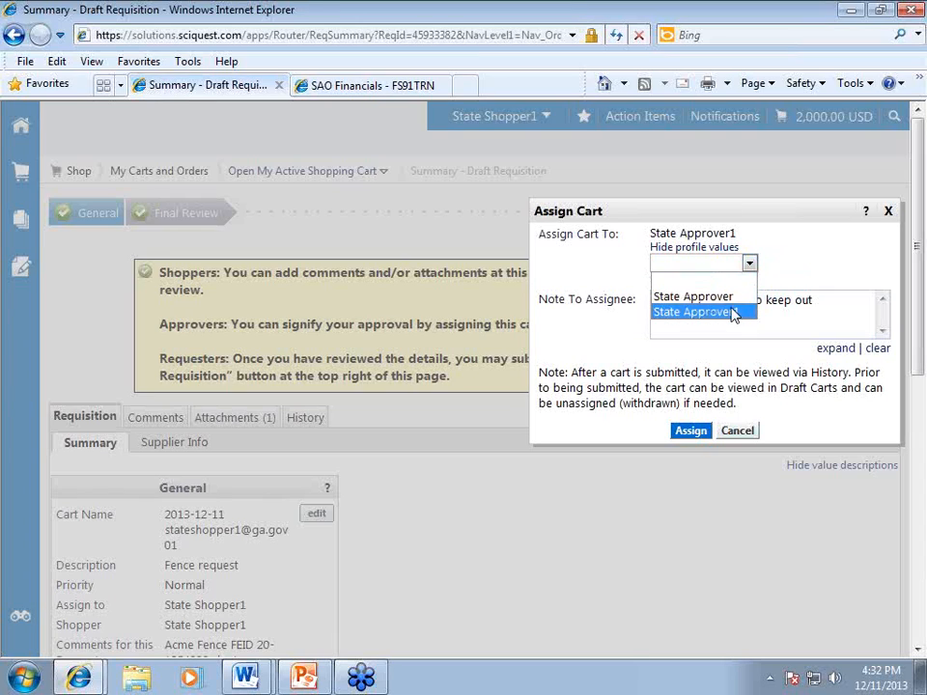
pyautogui.click(784, 276)
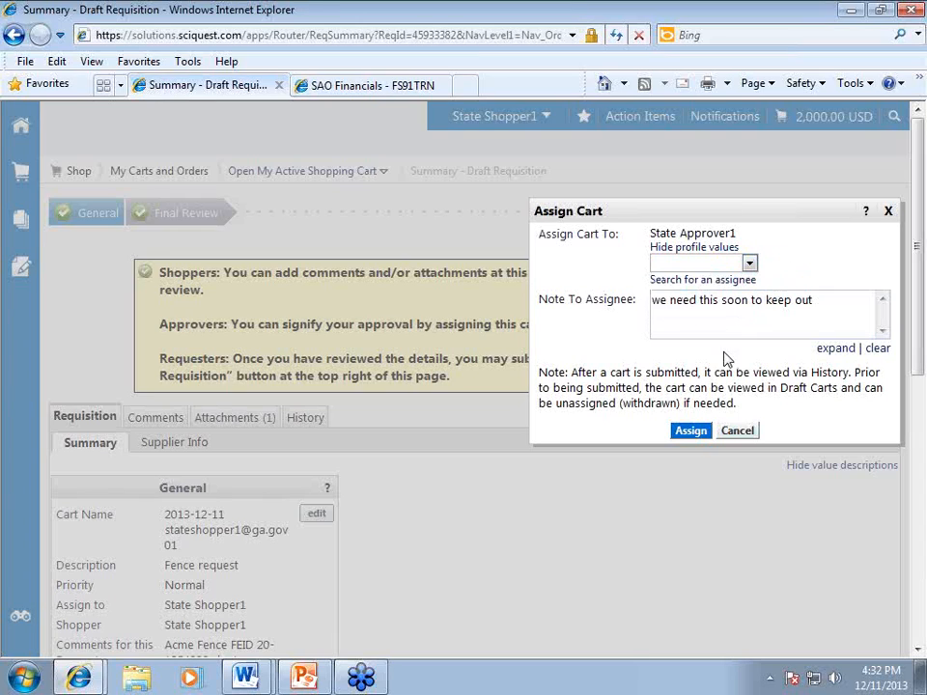
pyautogui.click(691, 431)
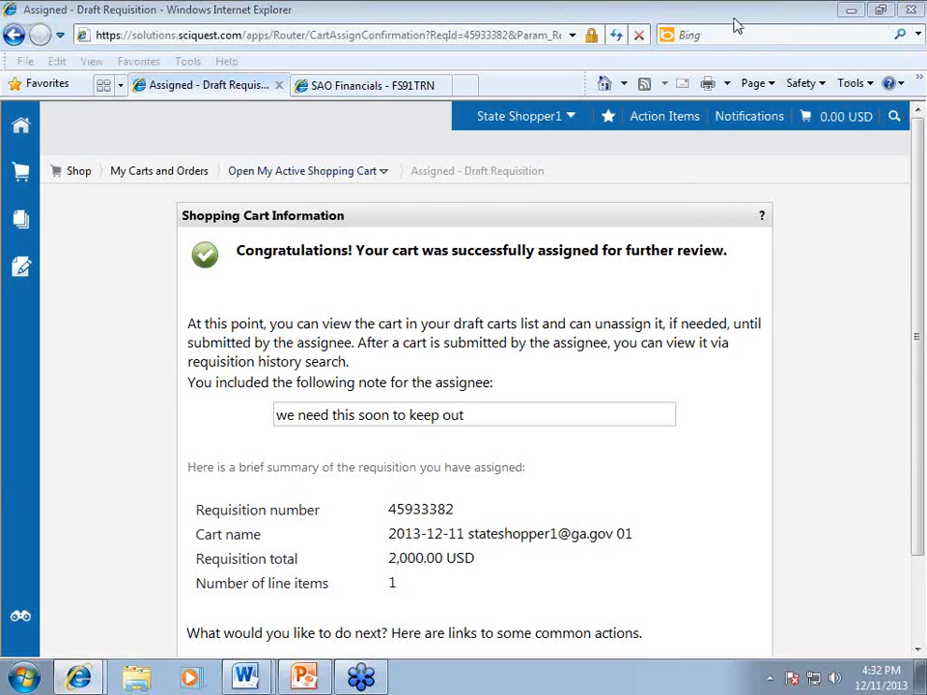
# Review the assignment confirmation showing the note and the 2,000.00 USD single-line requisition.
pyautogui.click(769, 136)
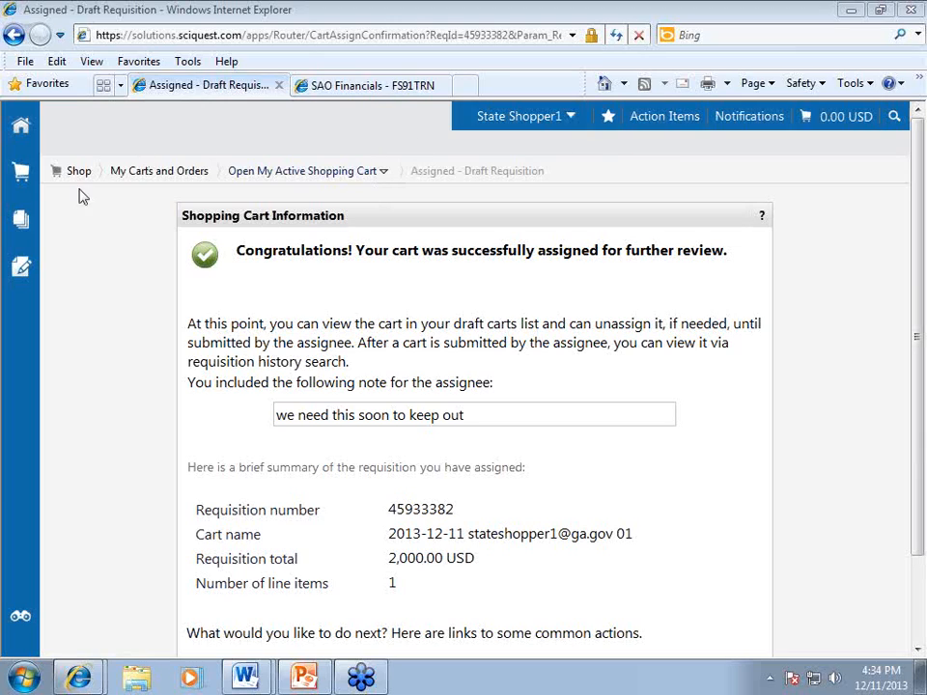
pyautogui.moveTo(24, 222)
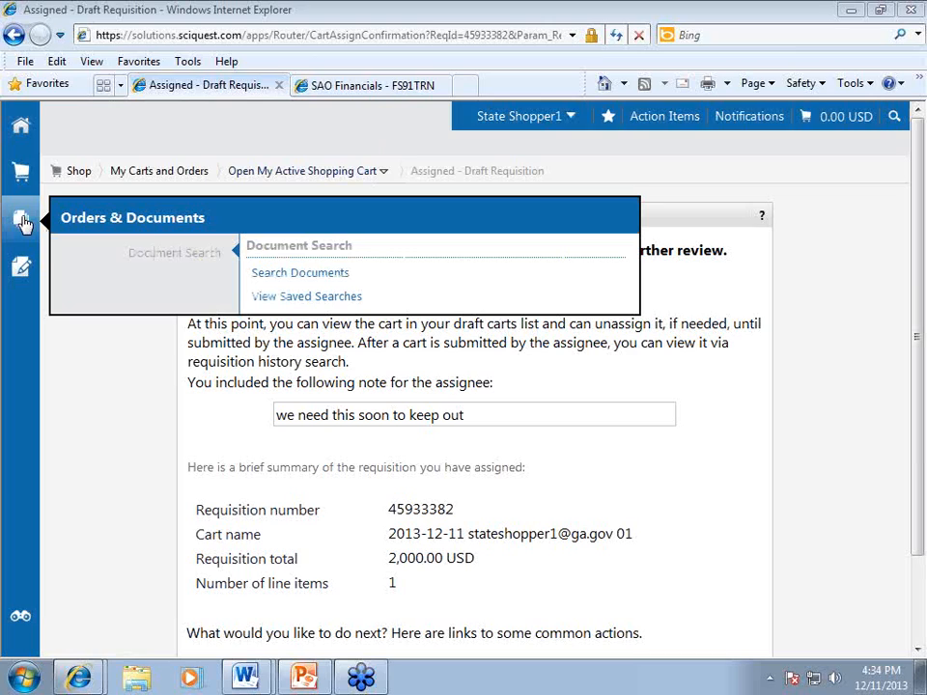
# Search all documents and scroll through the 12 listed requisitions with their suppliers and totals.
pyautogui.click(282, 276)
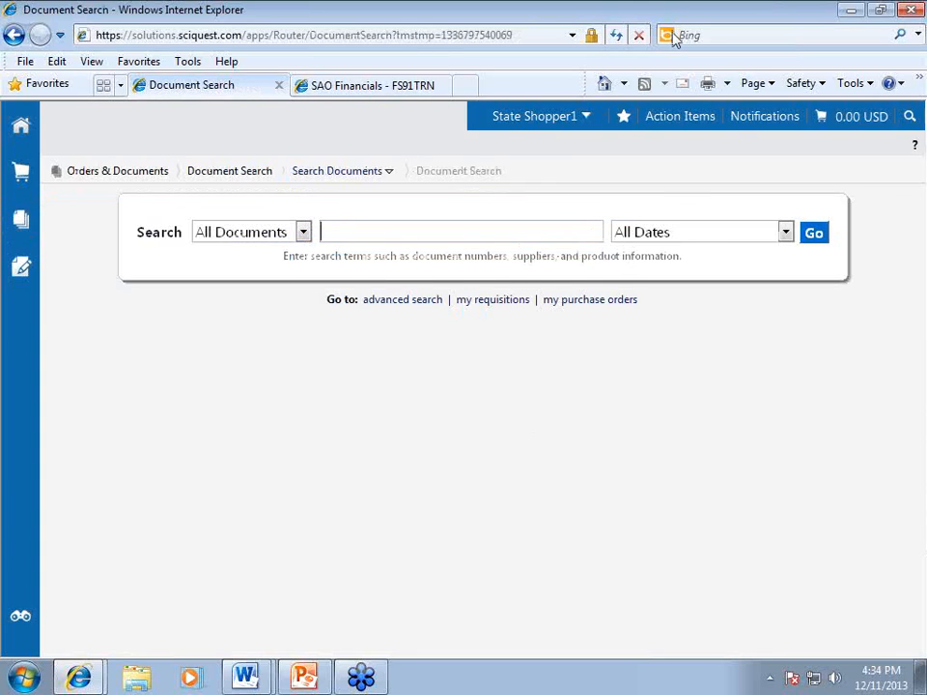
pyautogui.click(813, 238)
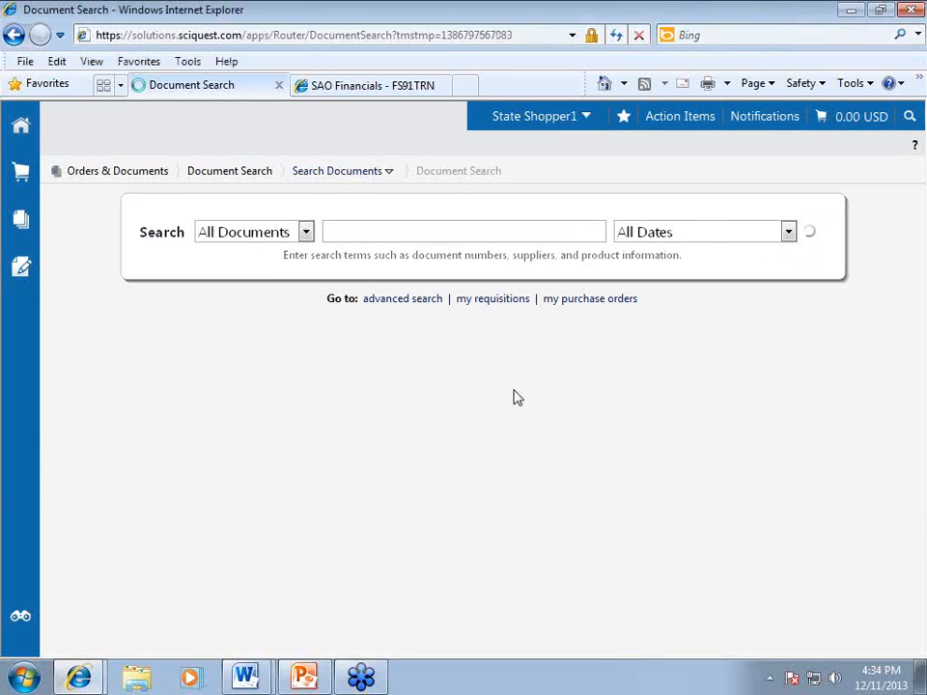
pyautogui.scroll(-3, 503, 374)
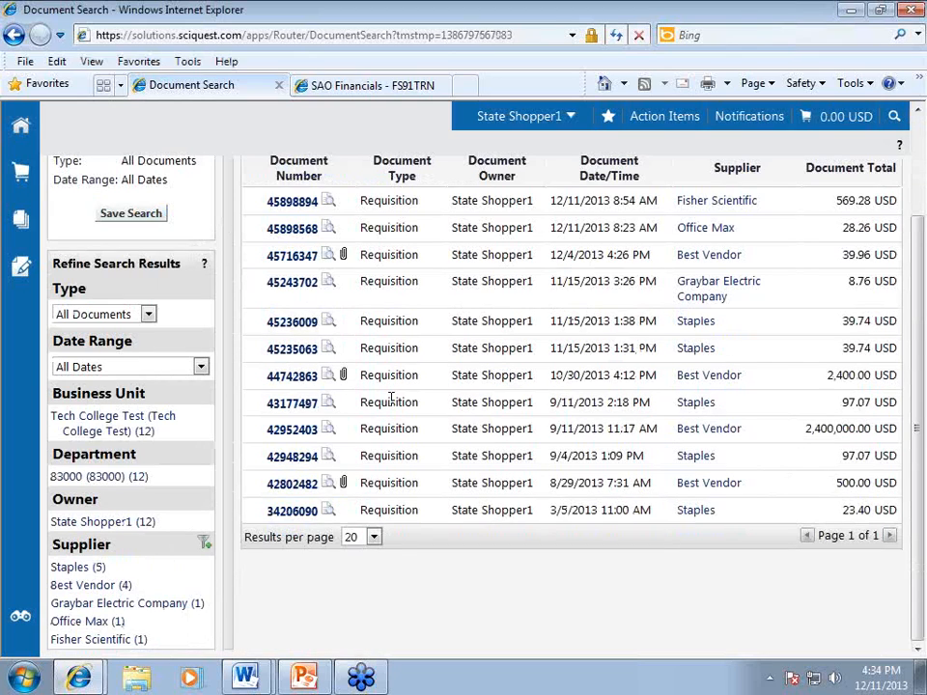
pyautogui.scroll(2, 394, 399)
pyautogui.scroll(1, 394, 399)
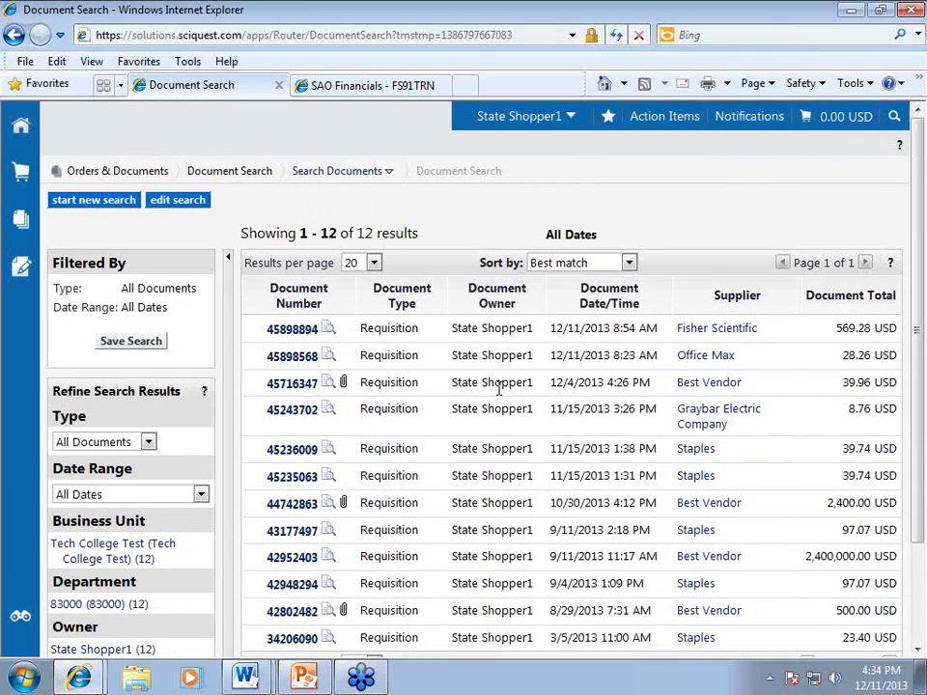
pyautogui.scroll(-2, 499, 385)
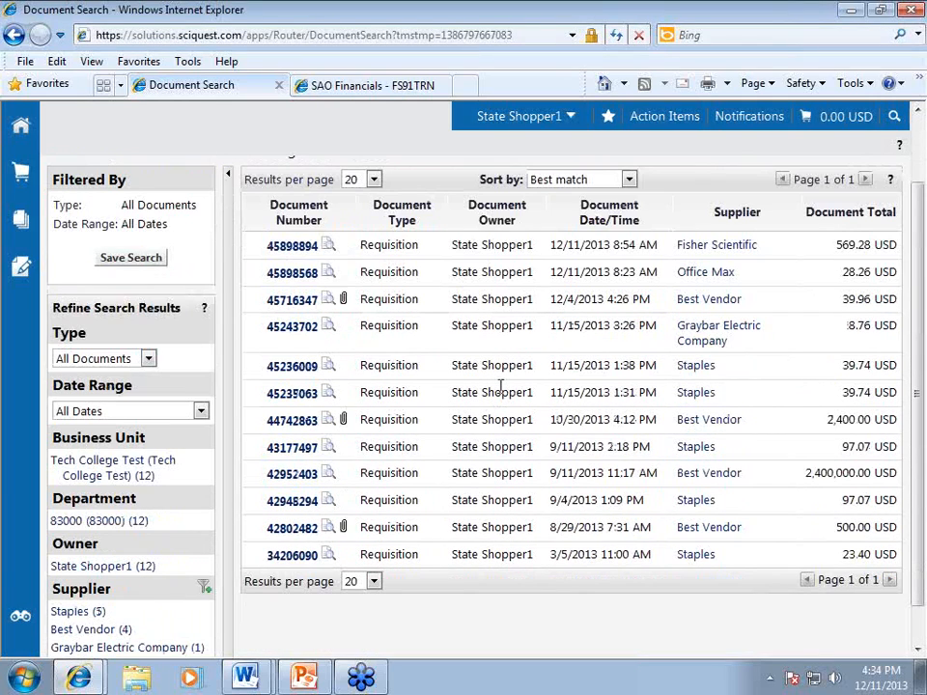
pyautogui.scroll(2, 498, 386)
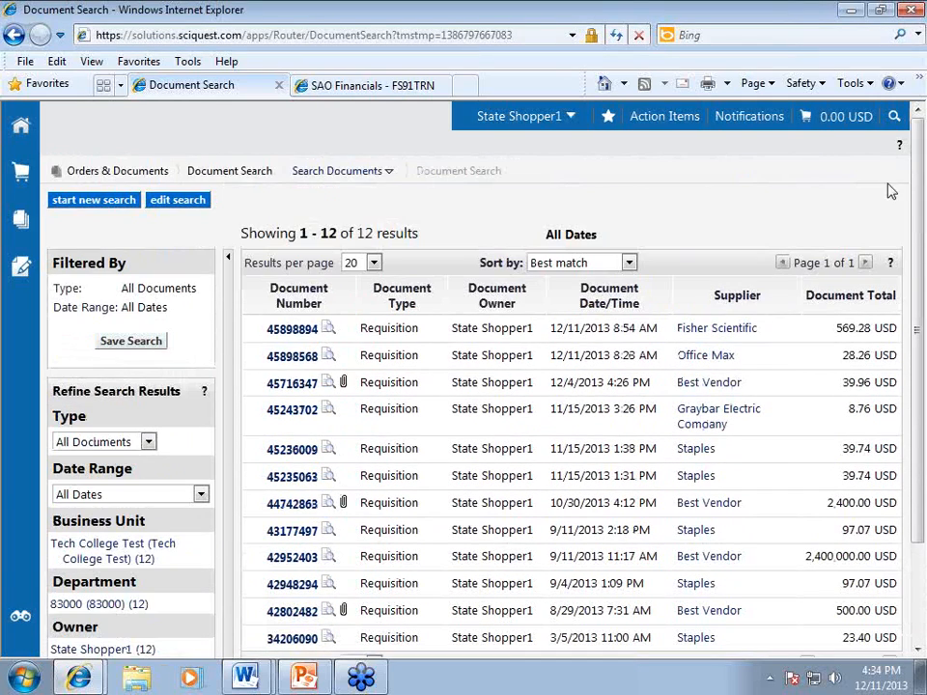
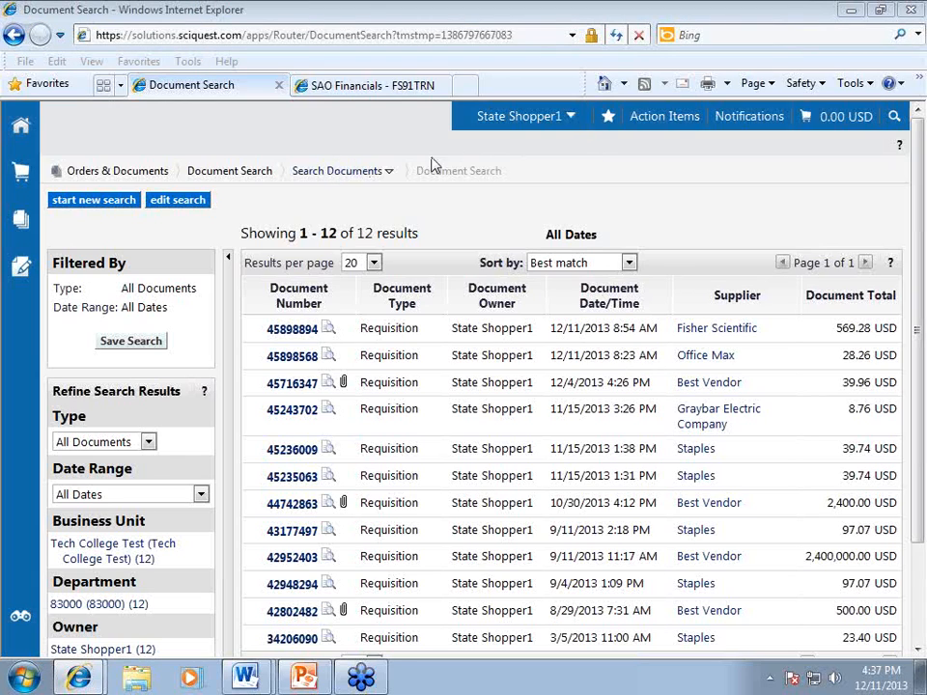
# Log out of the shopper account and sign in with the approver's e-mail and password.
pyautogui.click(573, 116)
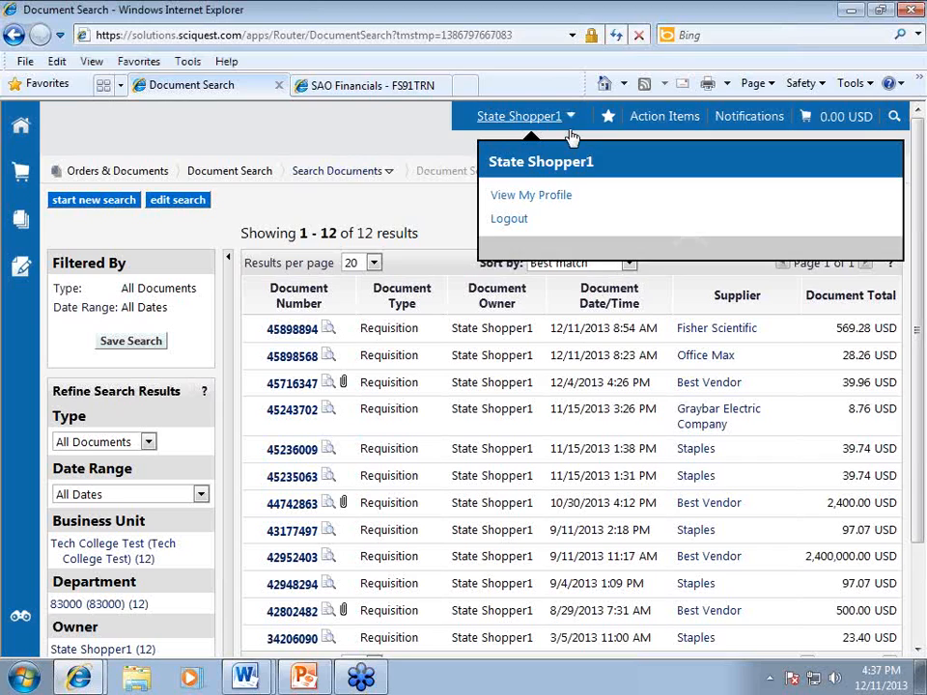
pyautogui.click(509, 220)
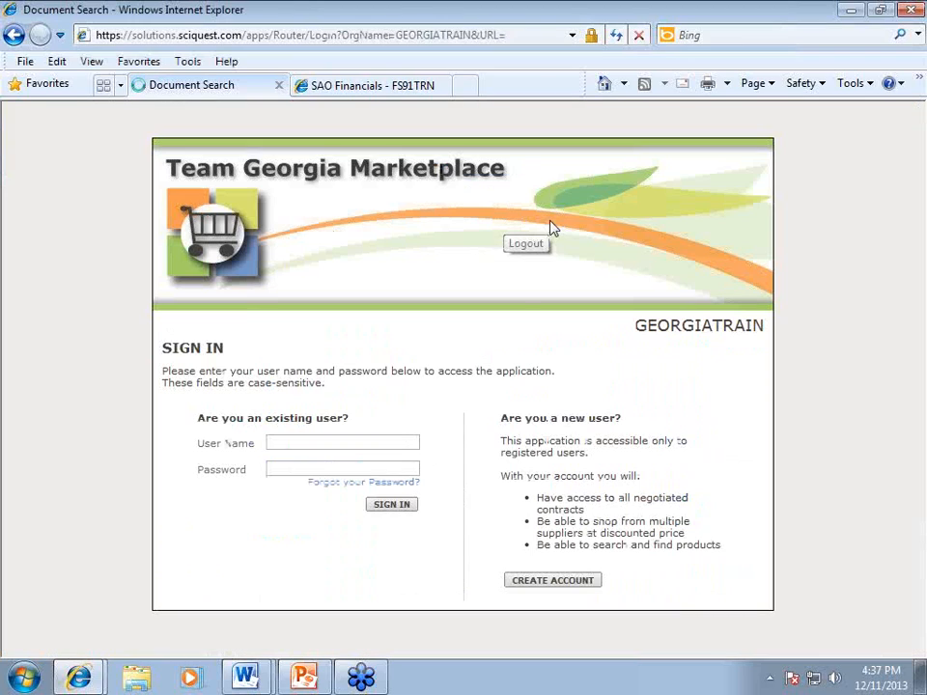
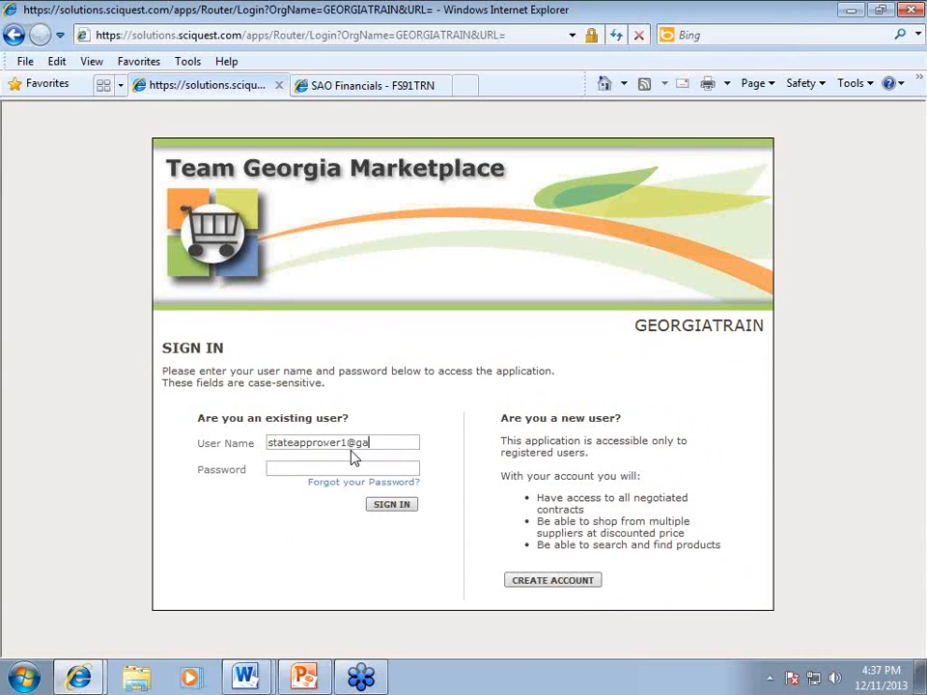
pyautogui.press('Tab')
pyautogui.write('password')
pyautogui.press('Return')
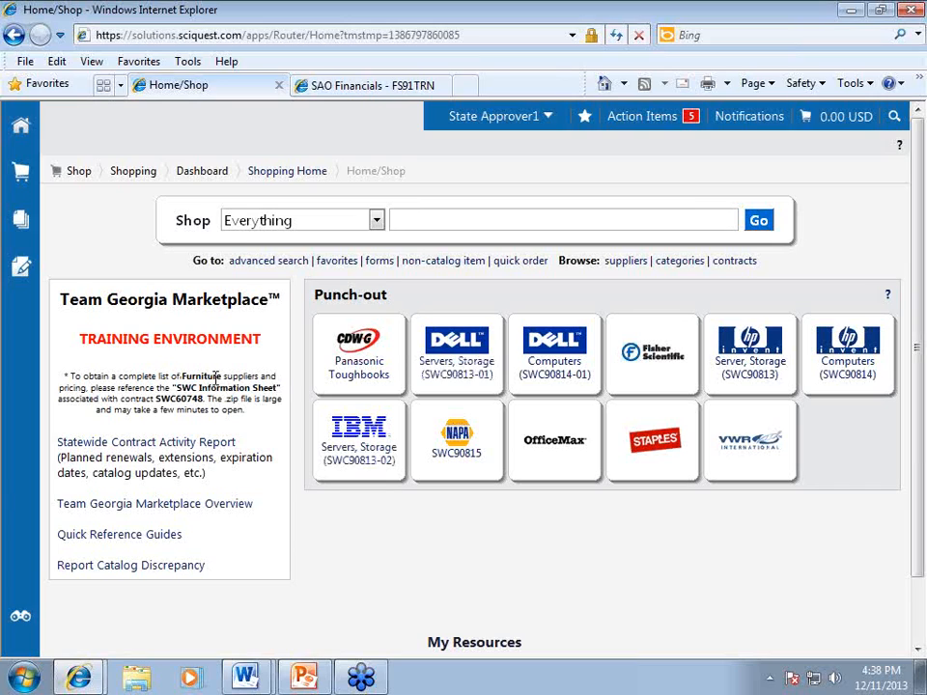
# View the approver's profile name, phone and email settings, then show the 5 pending action items.
pyautogui.click(497, 116)
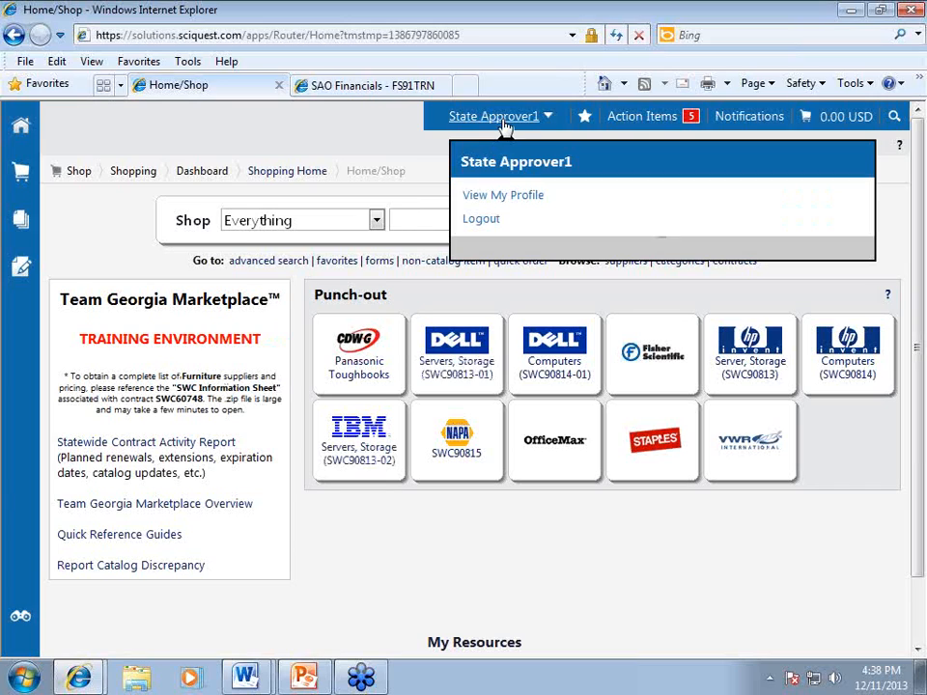
pyautogui.click(496, 199)
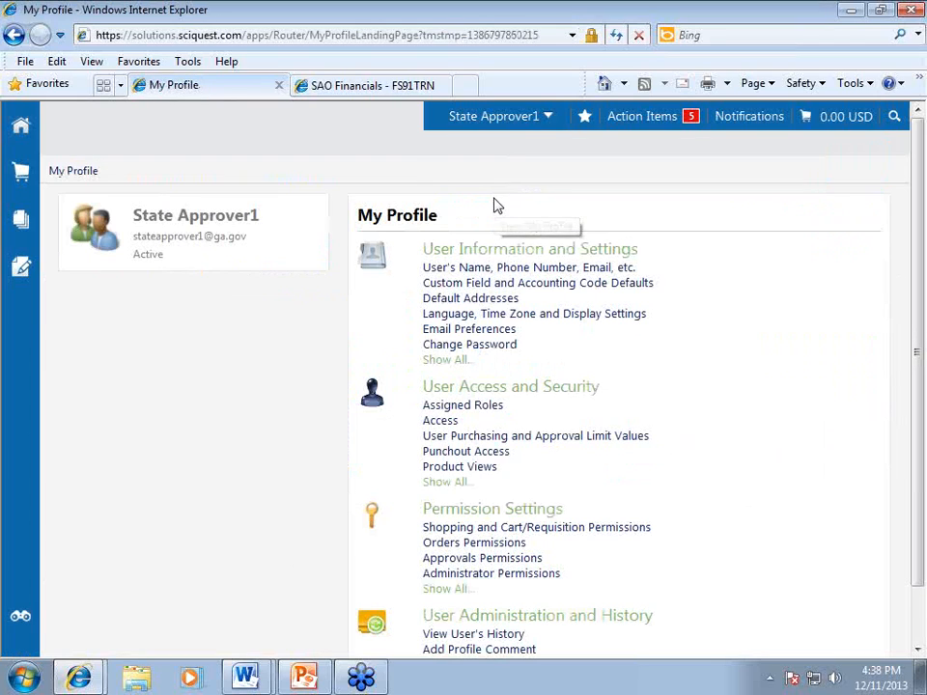
pyautogui.click(470, 268)
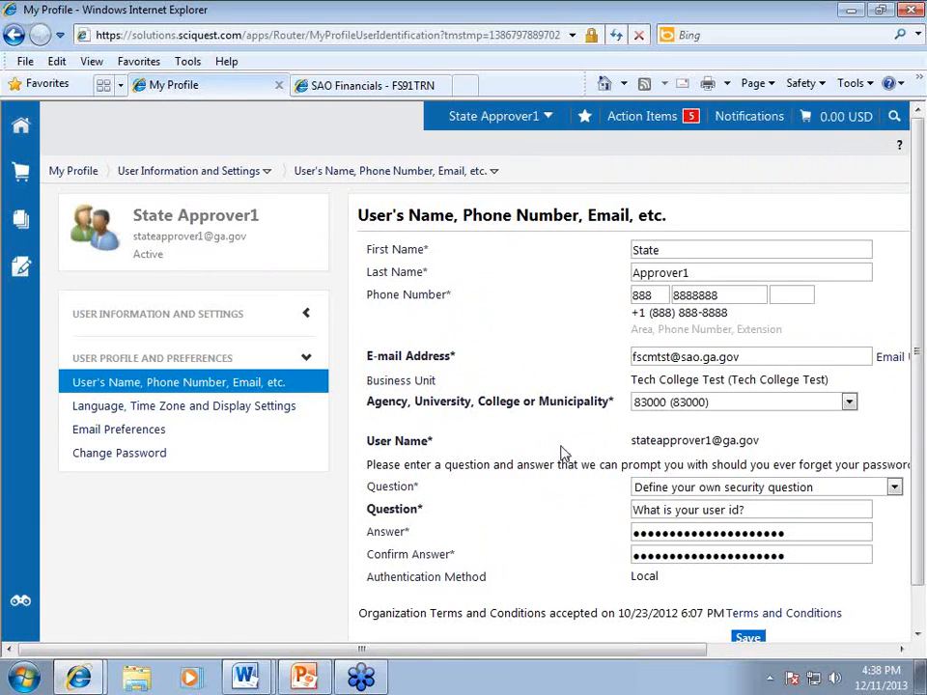
pyautogui.click(660, 122)
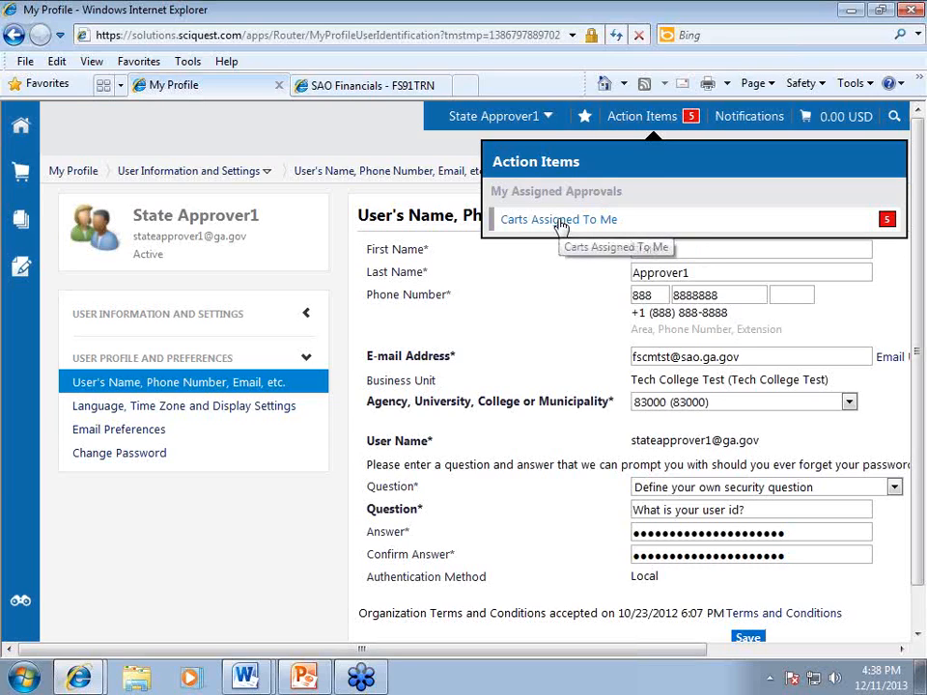
# List the carts assigned for approval, then make the 25.93 USD office supply cart active and open it.
pyautogui.click(543, 223)
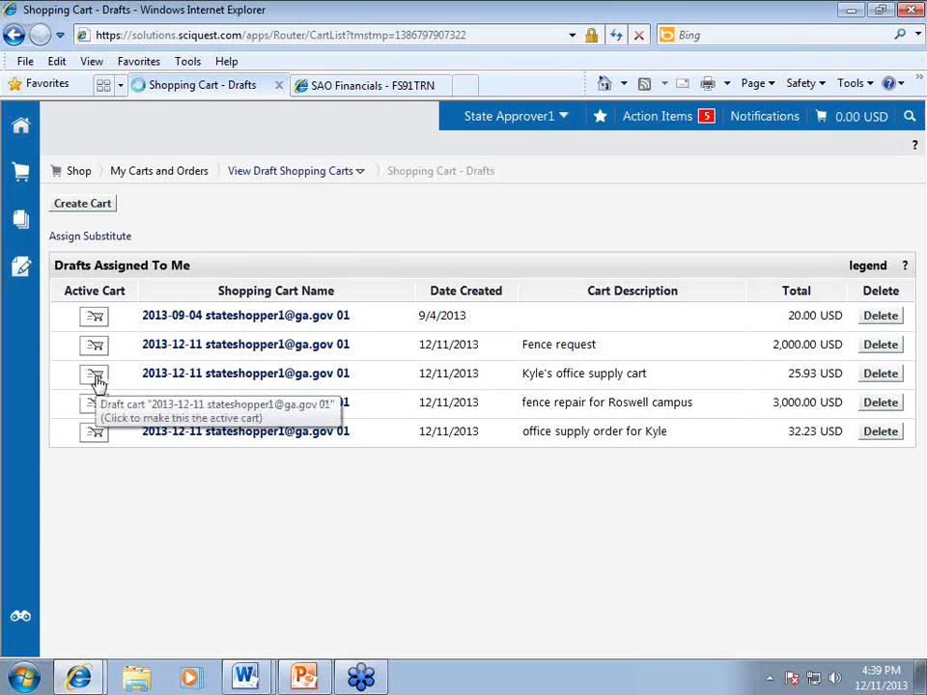
pyautogui.click(97, 380)
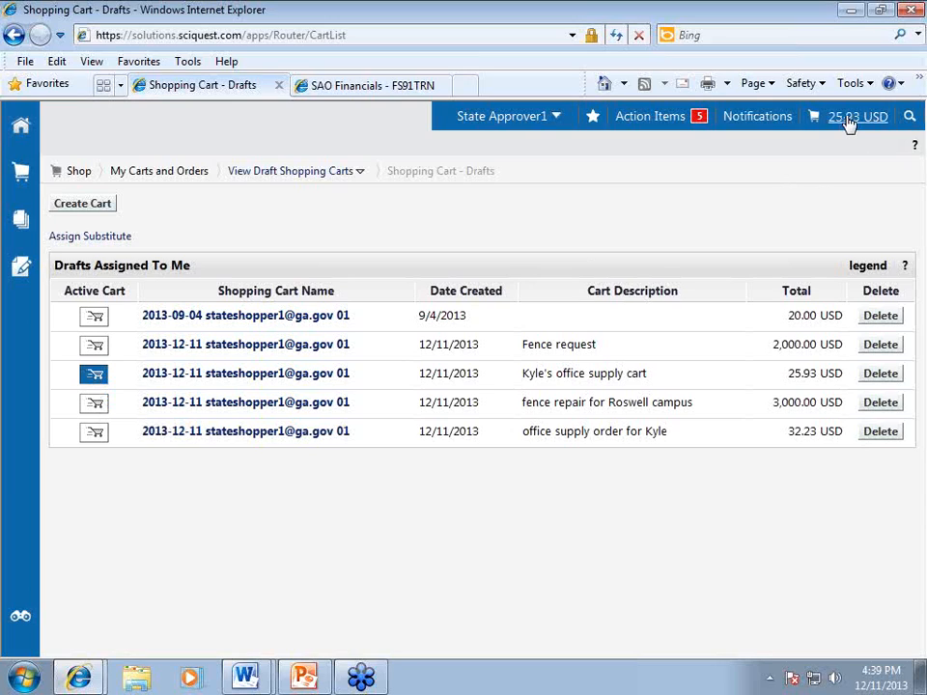
pyautogui.click(266, 381)
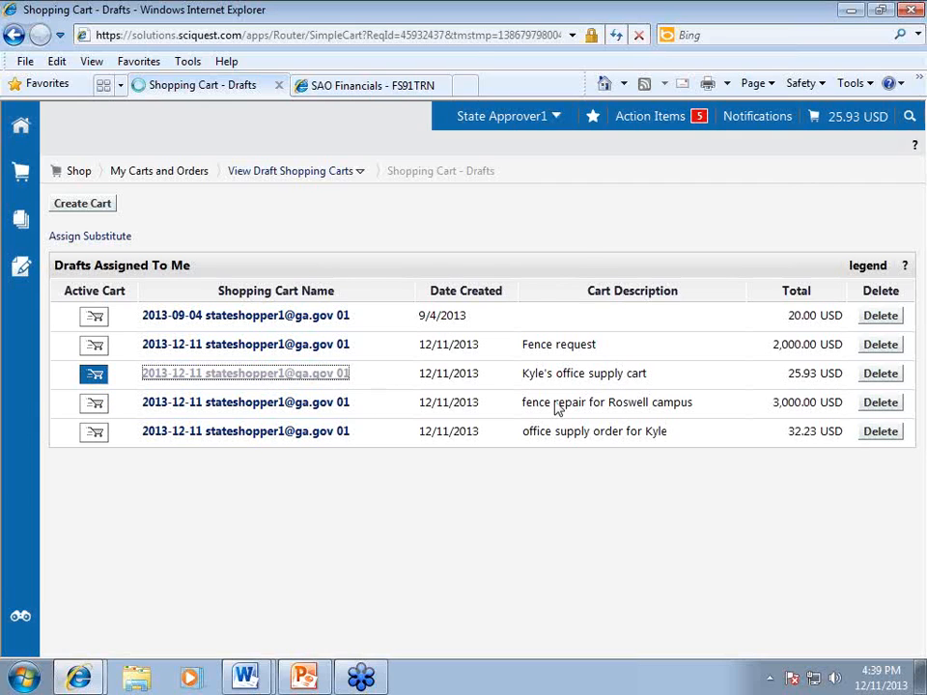
# Review the Office Max pens (16.75 USD) and file folders (9.18 USD), then proceed to checkout.
pyautogui.scroll(-3, 565, 409)
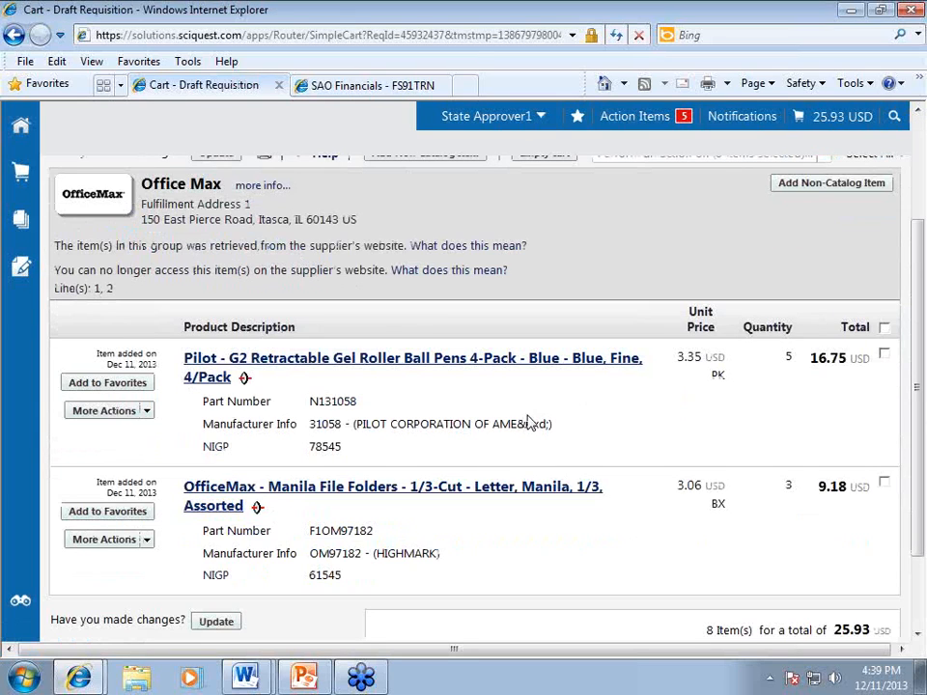
pyautogui.scroll(3, 528, 423)
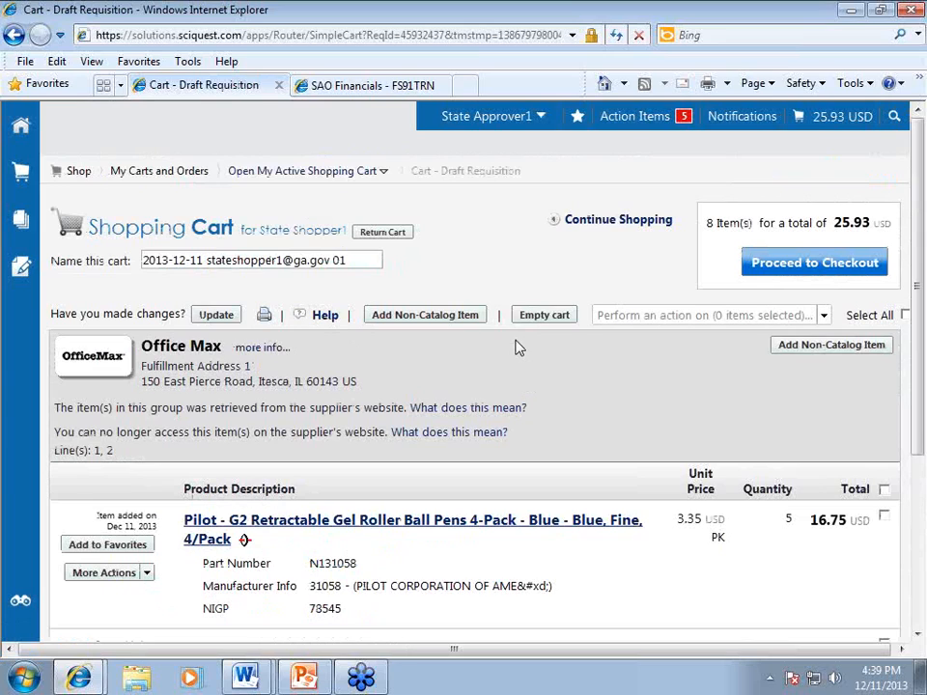
pyautogui.click(776, 266)
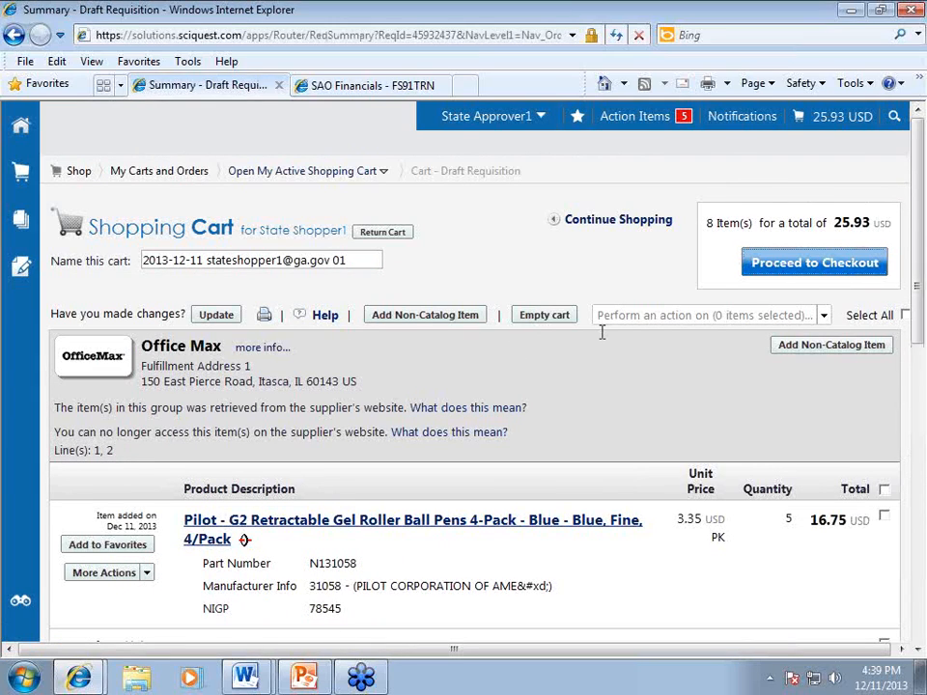
# Add 'new employees!' on a new line of the request comment, making it 'these are for Dec new employees', and save.
pyautogui.scroll(-2, 490, 424)
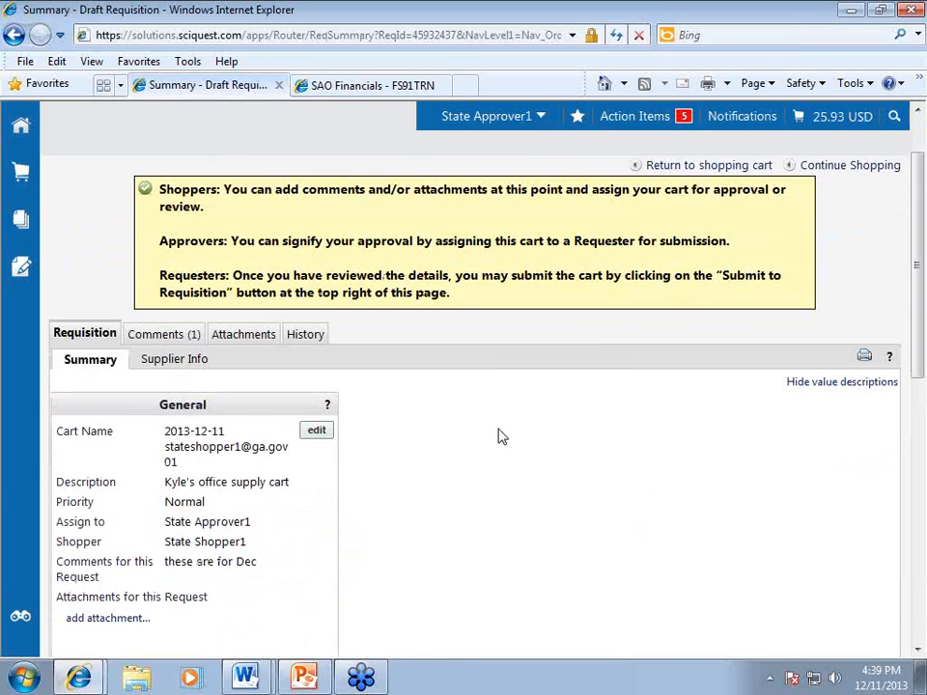
pyautogui.scroll(-2, 499, 437)
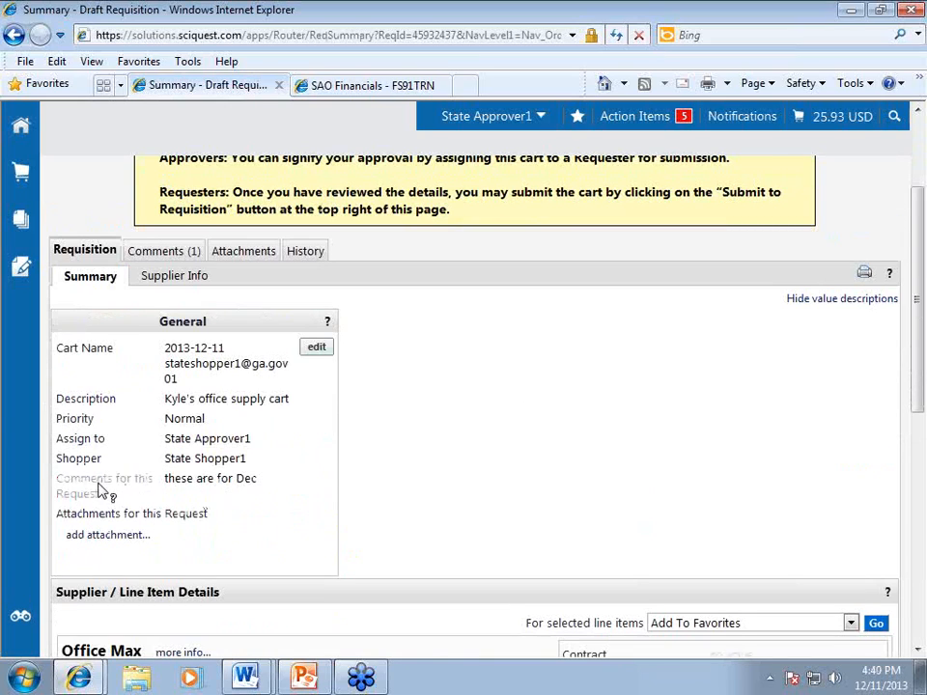
pyautogui.moveTo(100, 489)
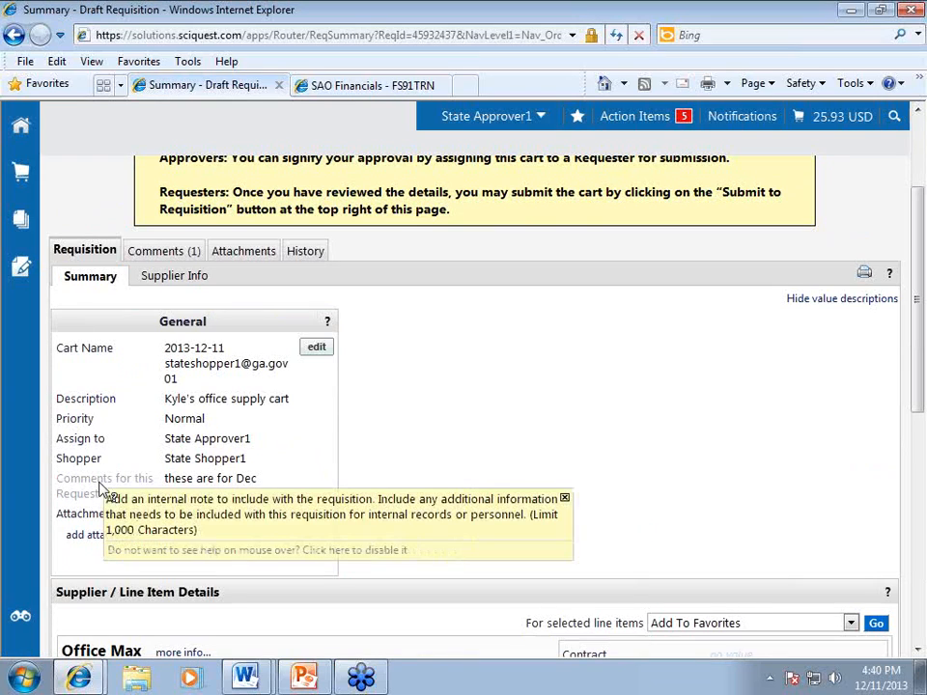
pyautogui.click(320, 355)
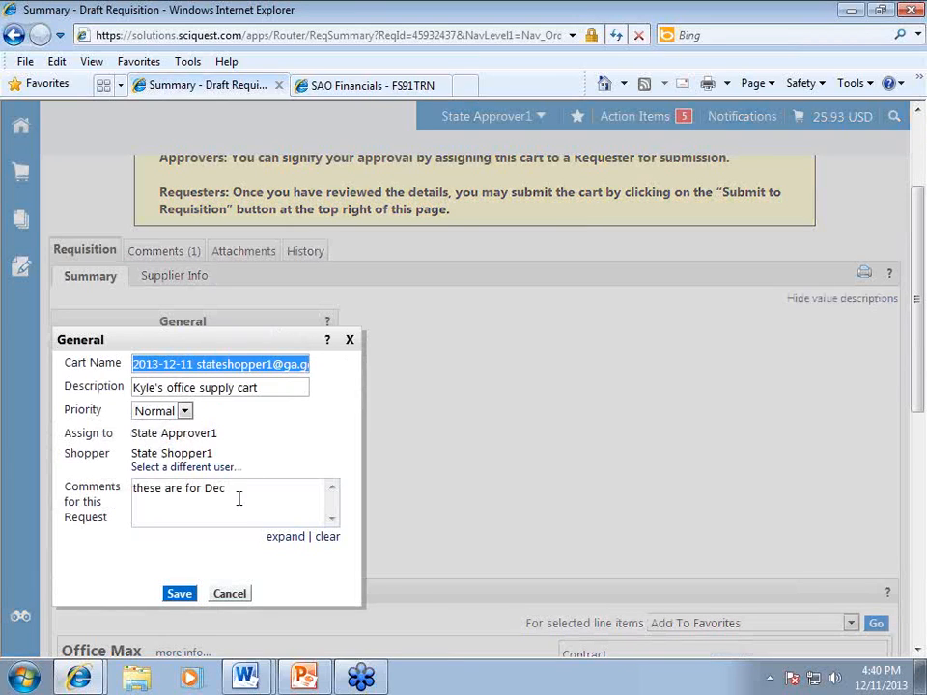
pyautogui.click(262, 510)
pyautogui.press('Return')
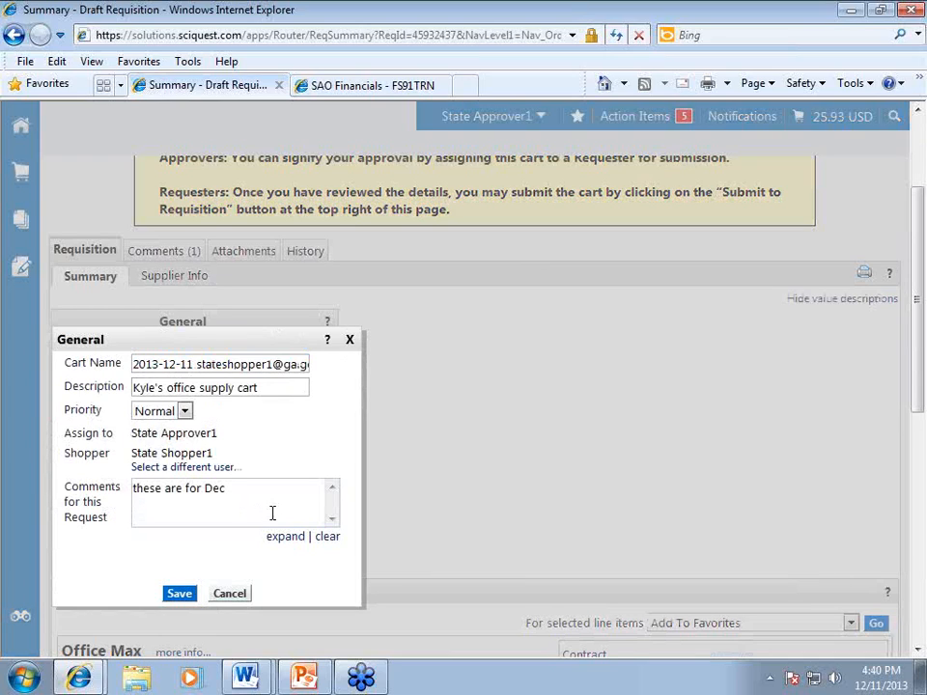
pyautogui.write('new employees!')
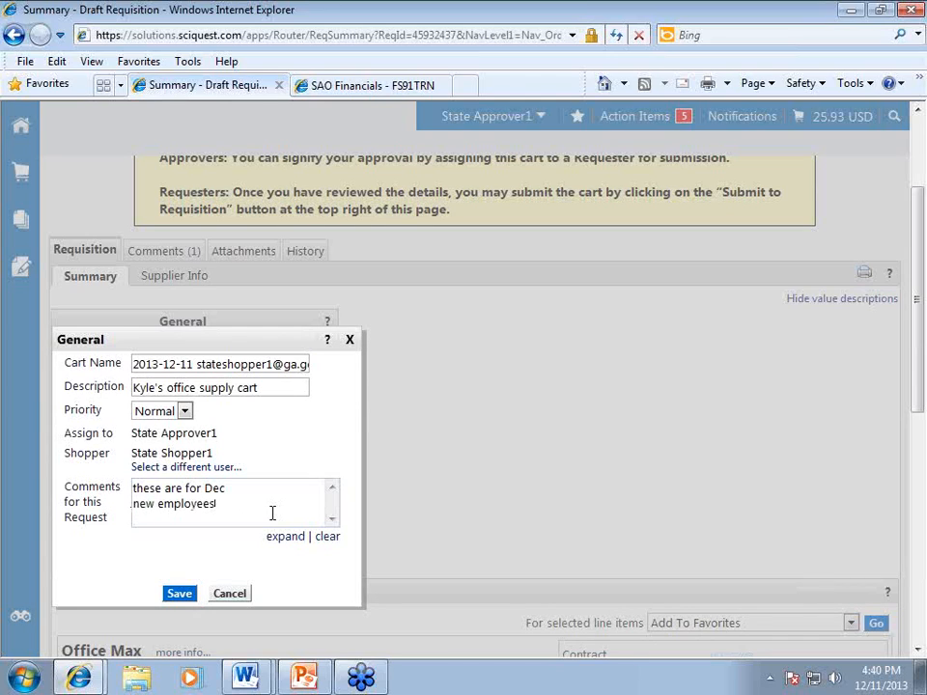
pyautogui.click(178, 593)
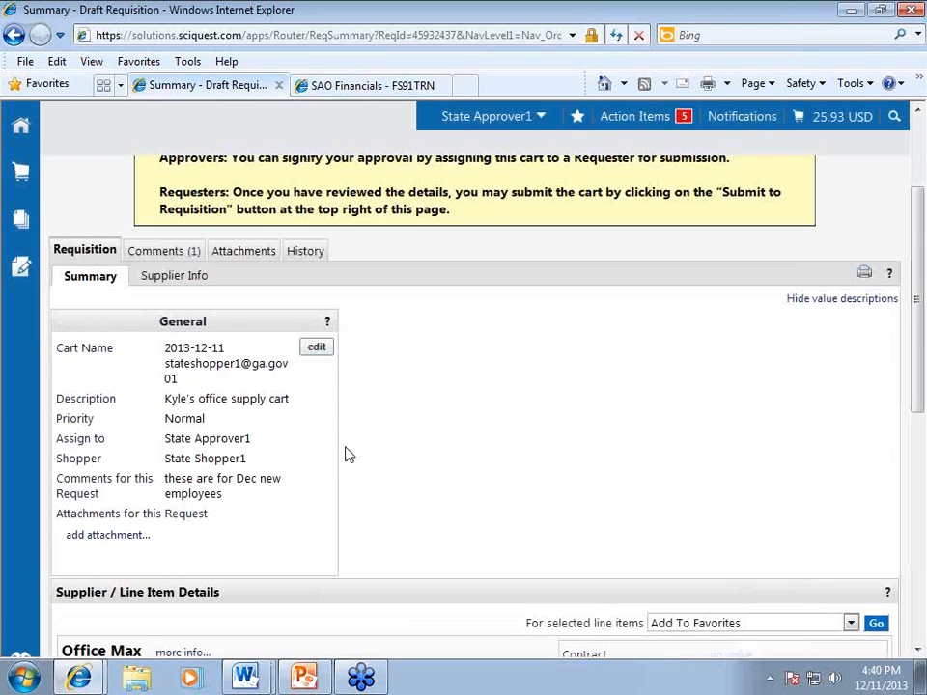
pyautogui.click(114, 539)
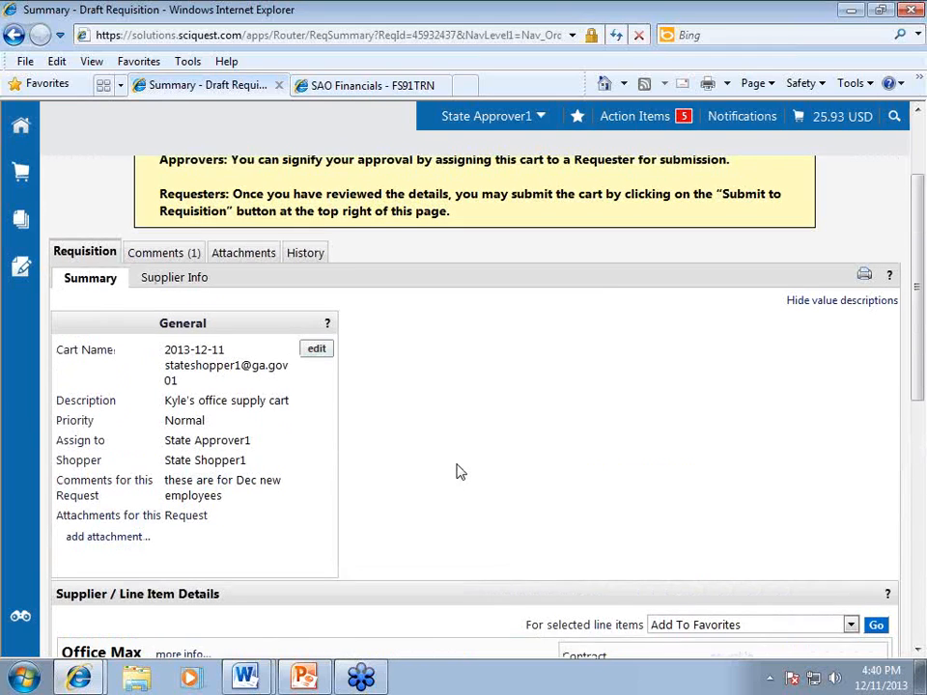
pyautogui.scroll(2, 459, 471)
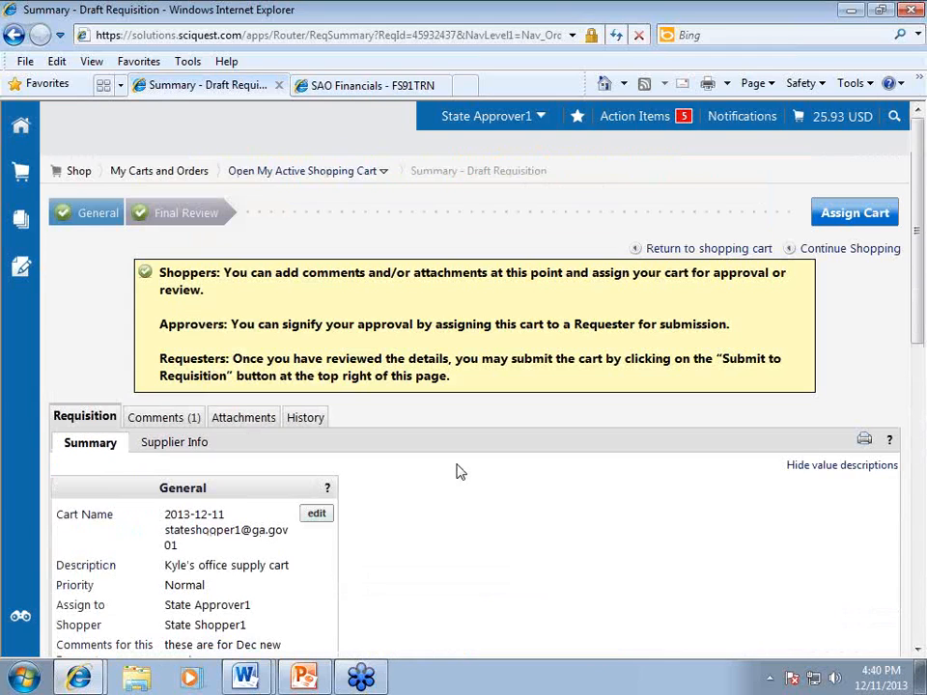
pyautogui.click(317, 421)
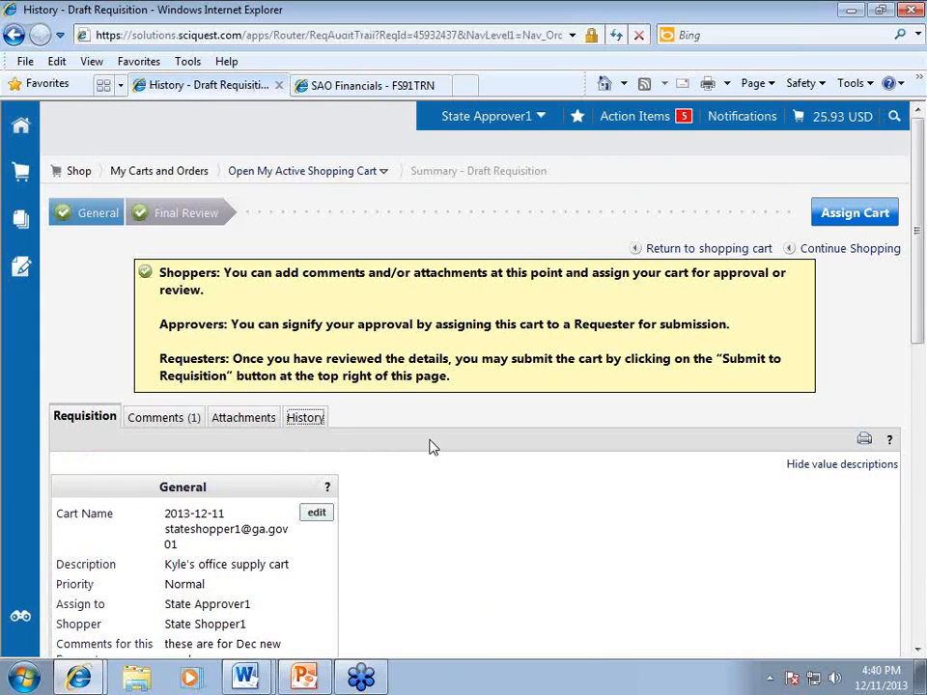
pyautogui.scroll(-3, 431, 445)
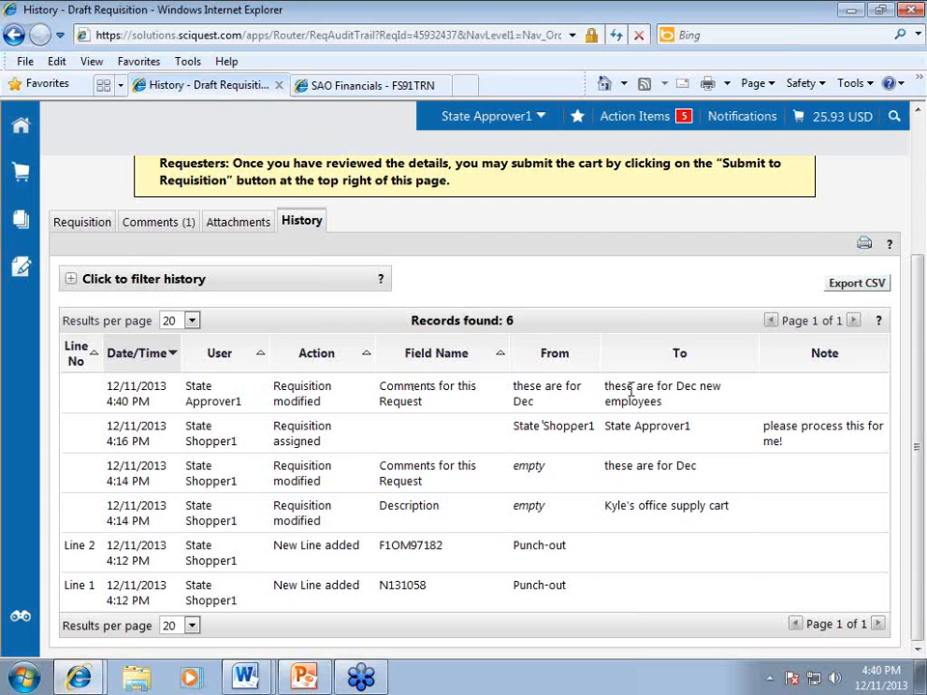
pyautogui.tripleClick(527, 392)
pyautogui.click(628, 391)
pyautogui.tripleClick(629, 391)
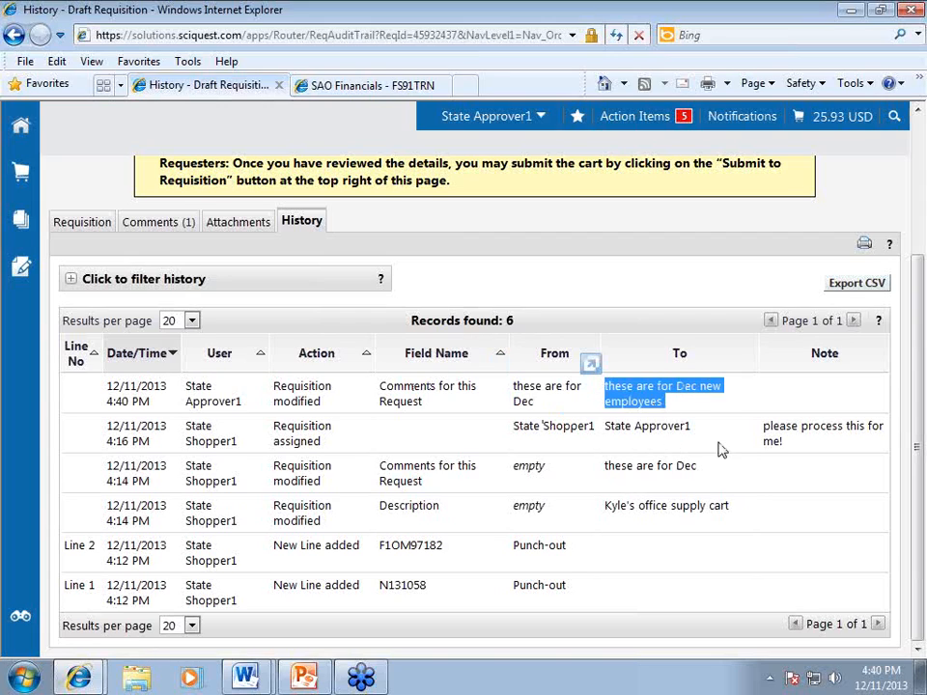
pyautogui.click(679, 444)
pyautogui.moveTo(773, 426); pyautogui.dragTo(789, 434)
pyautogui.tripleClick(788, 434)
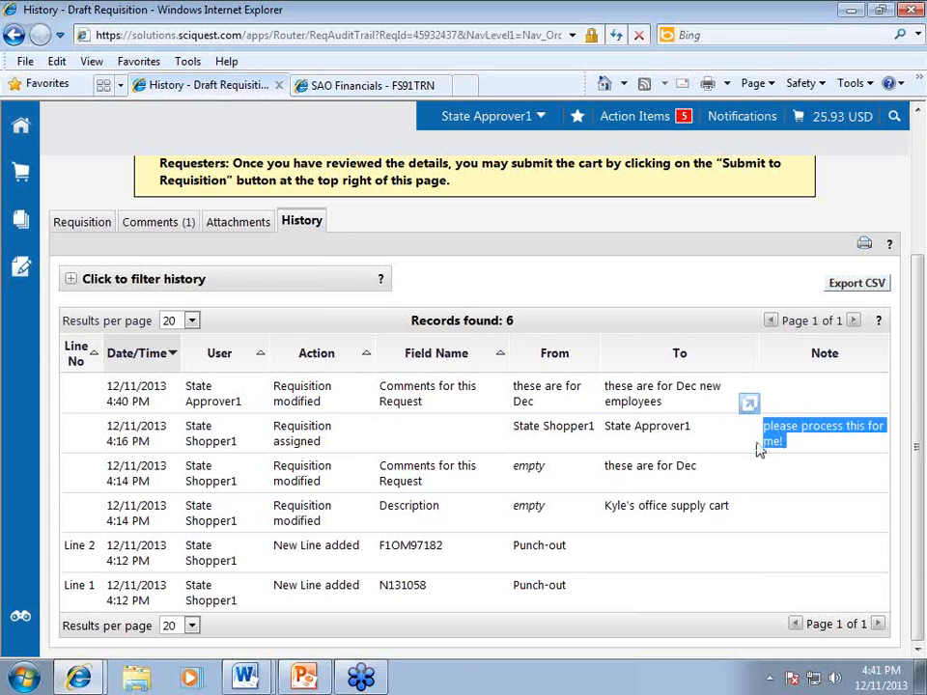
pyautogui.click(728, 434)
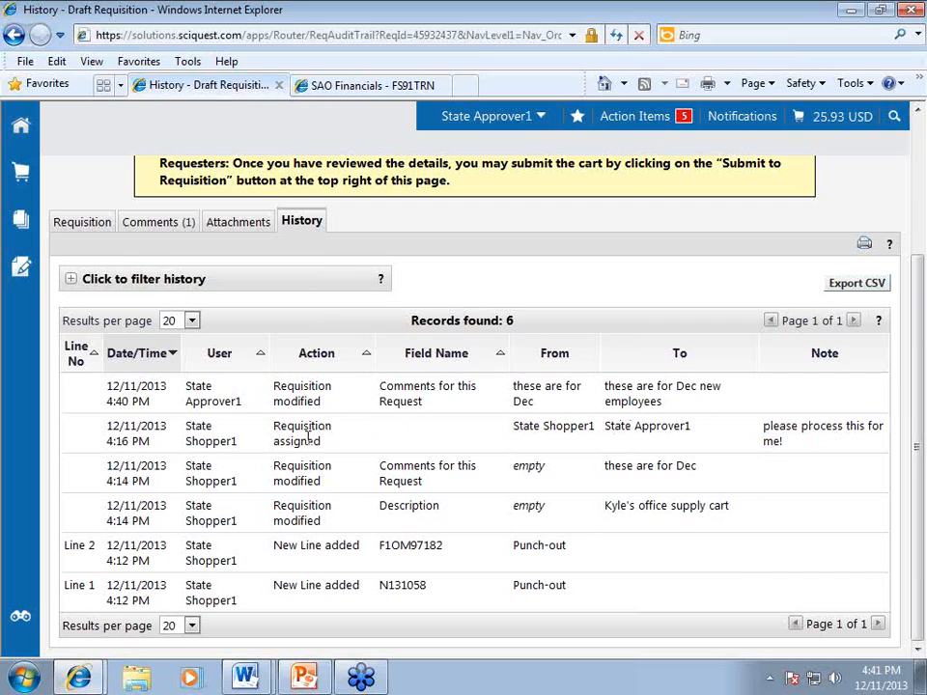
pyautogui.moveTo(274, 427); pyautogui.dragTo(322, 443)
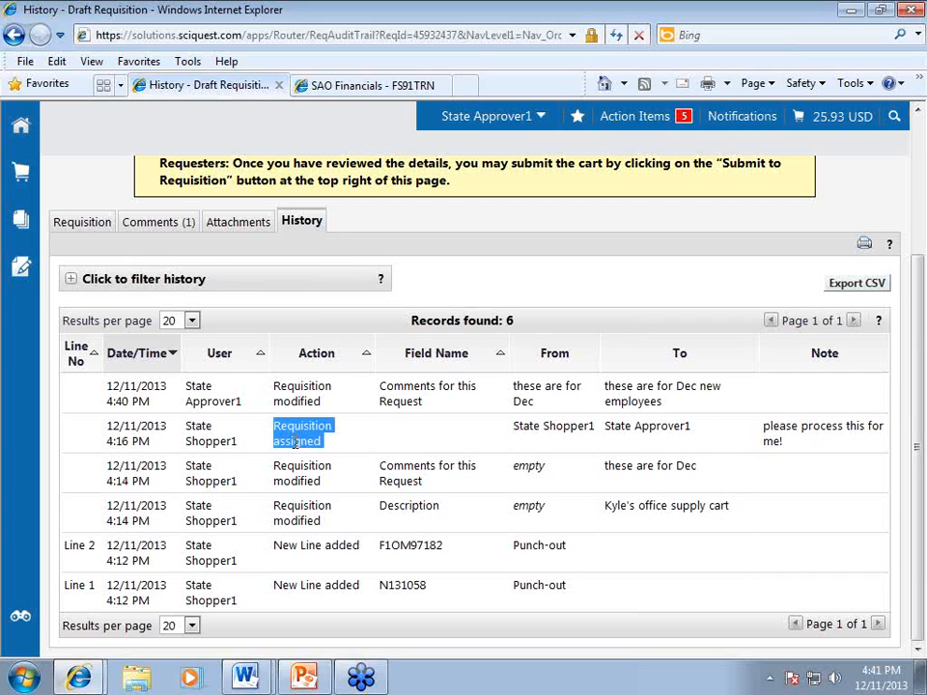
pyautogui.moveTo(514, 427); pyautogui.dragTo(693, 428)
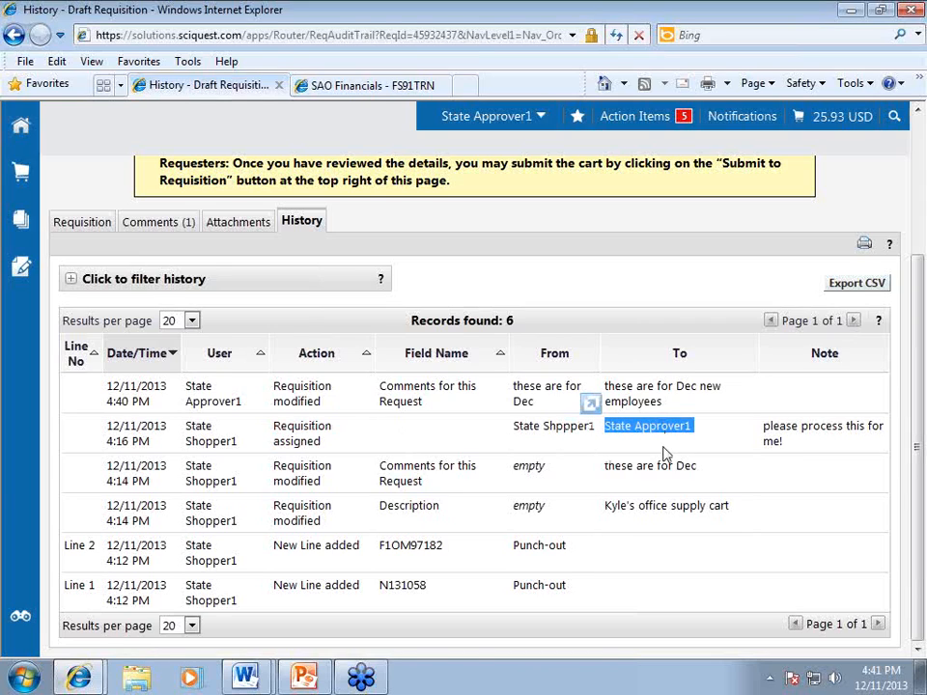
pyautogui.click(620, 301)
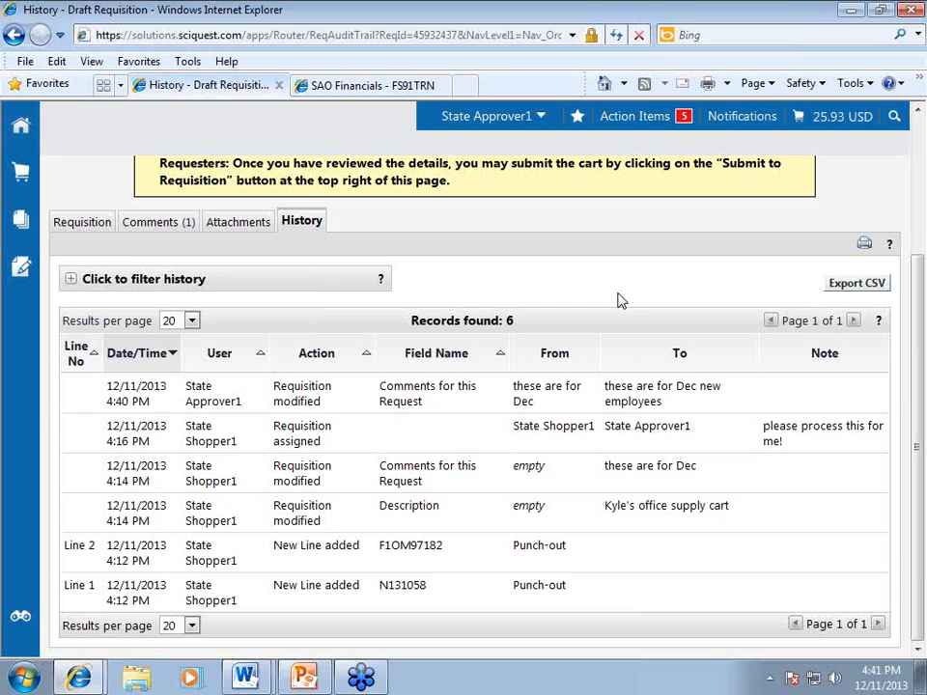
pyautogui.scroll(2, 622, 307)
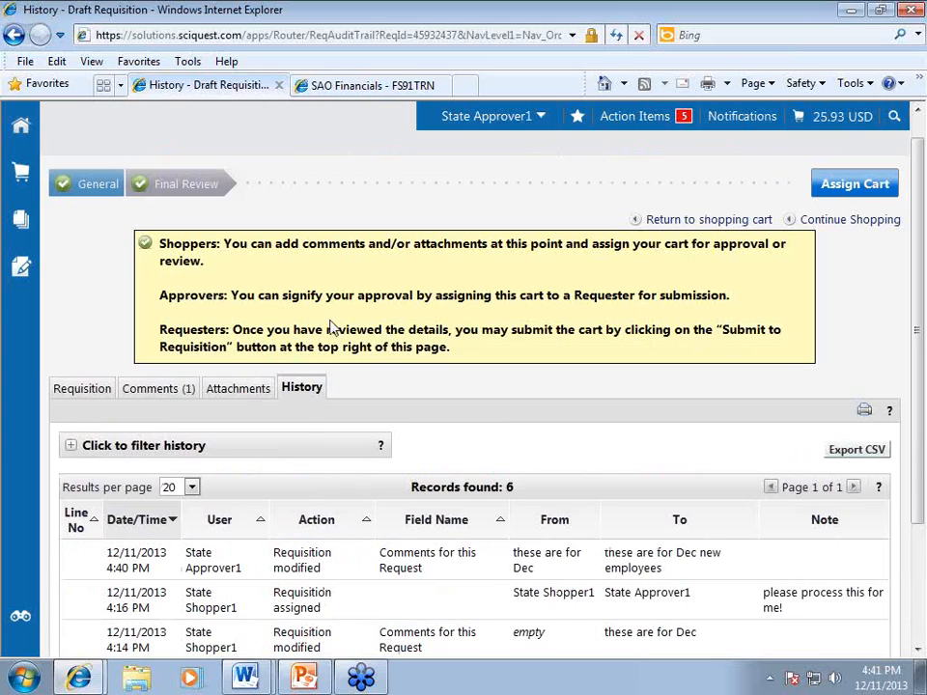
# Return to the office-supply cart's requisition summary and bring up the Assign Cart form.
pyautogui.click(69, 390)
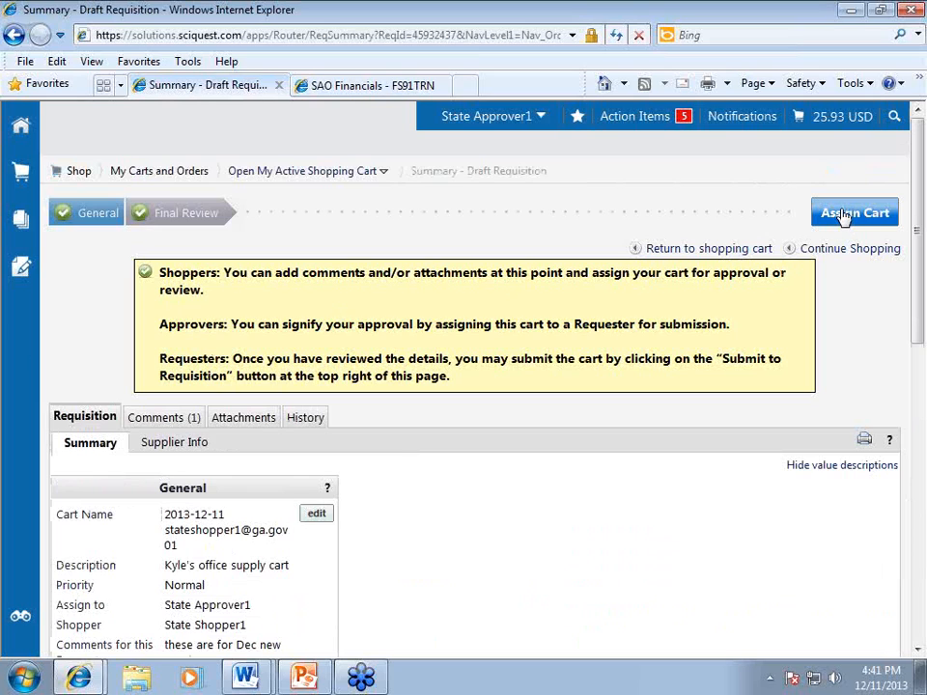
pyautogui.click(845, 214)
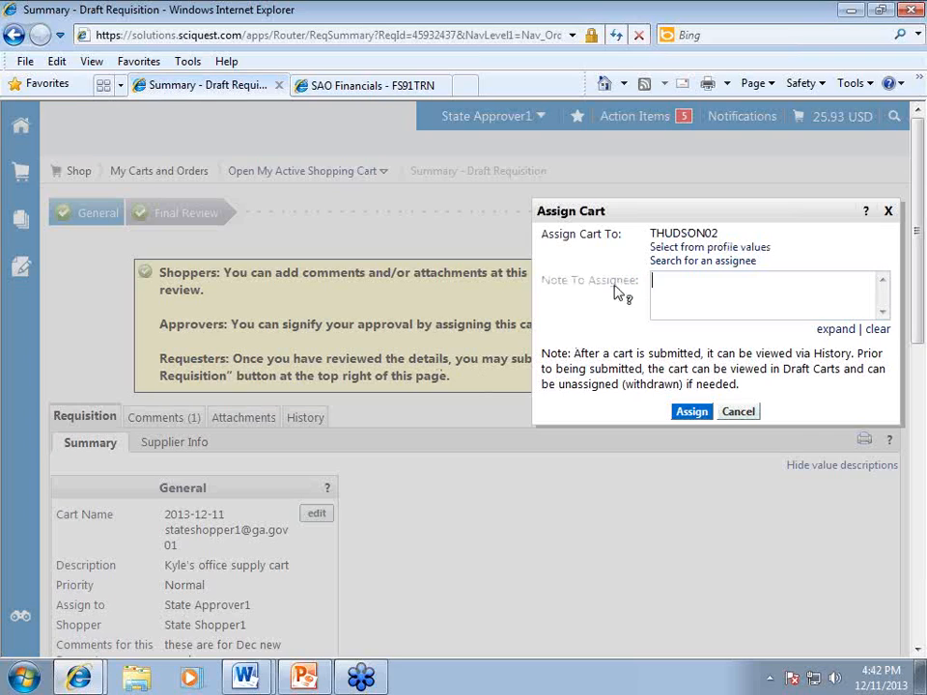
# Assign the office-supply cart to an assignee from profile values with the note 'this is ready'.
pyautogui.click(706, 248)
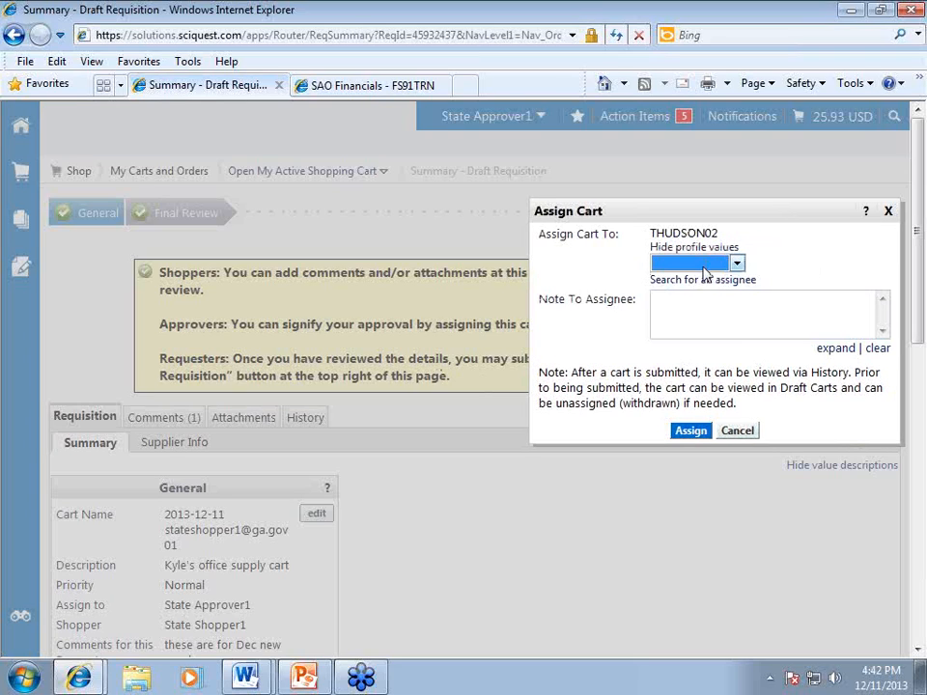
pyautogui.click(706, 261)
pyautogui.click(822, 256)
pyautogui.write('this is ready')
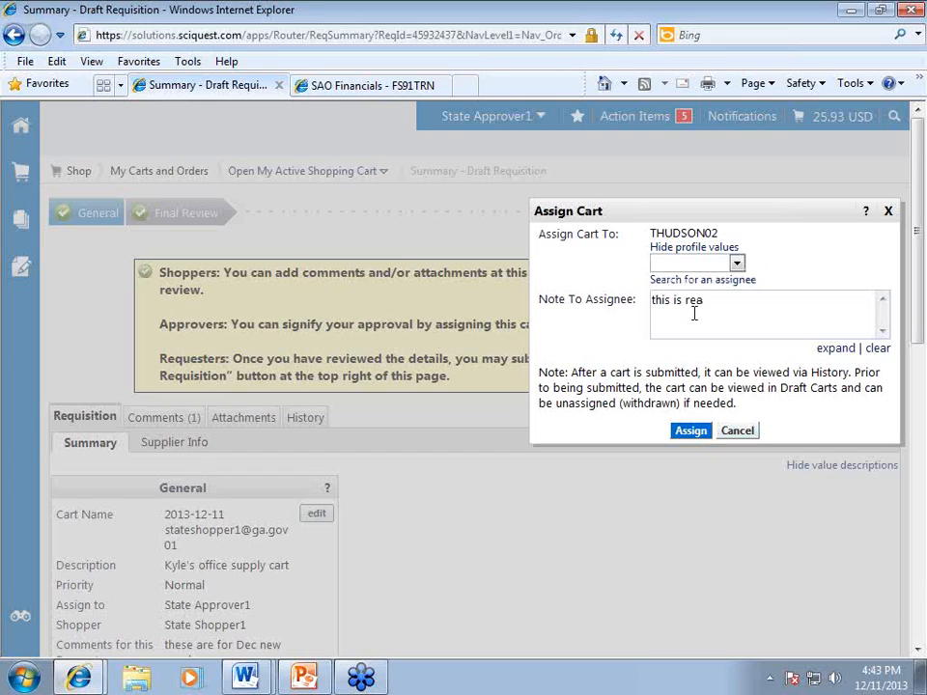
pyautogui.click(691, 432)
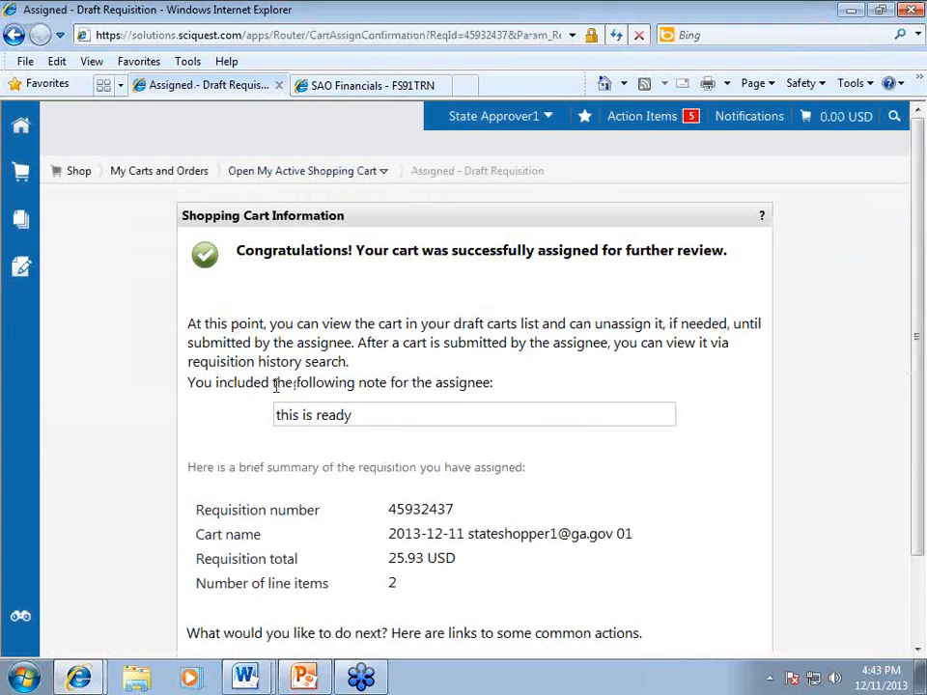
# Open the 2,000.00 USD Fence request cart via Action Items > Carts Assigned To Me.
pyautogui.click(642, 126)
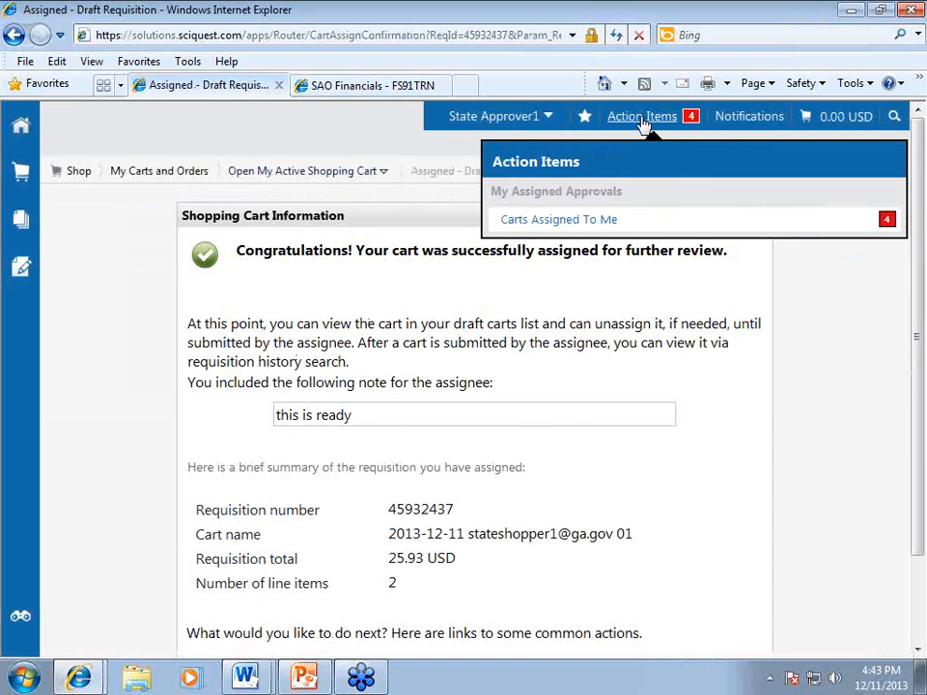
pyautogui.click(571, 226)
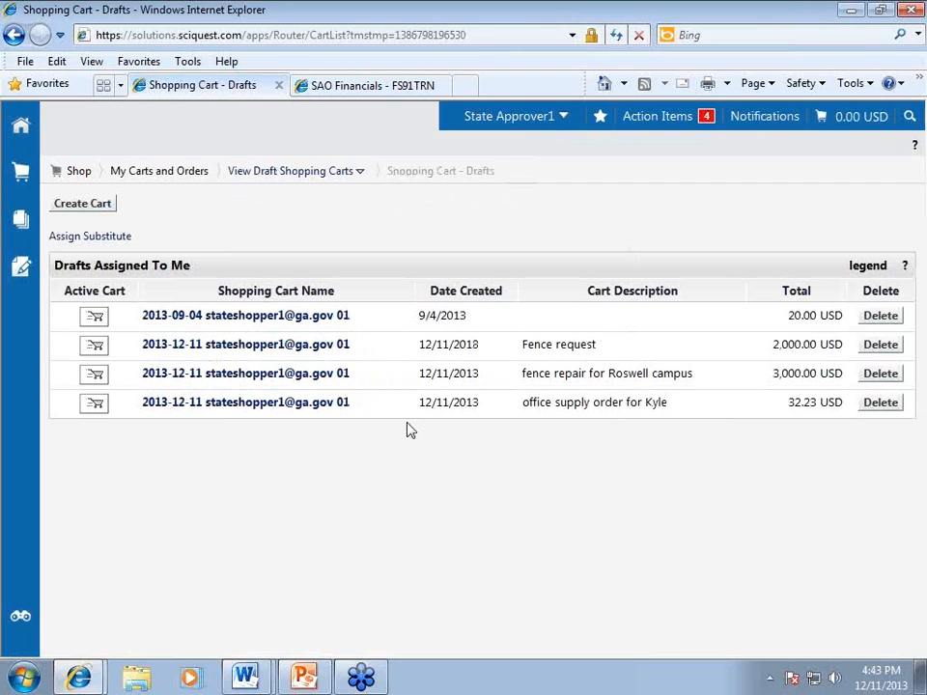
pyautogui.click(229, 349)
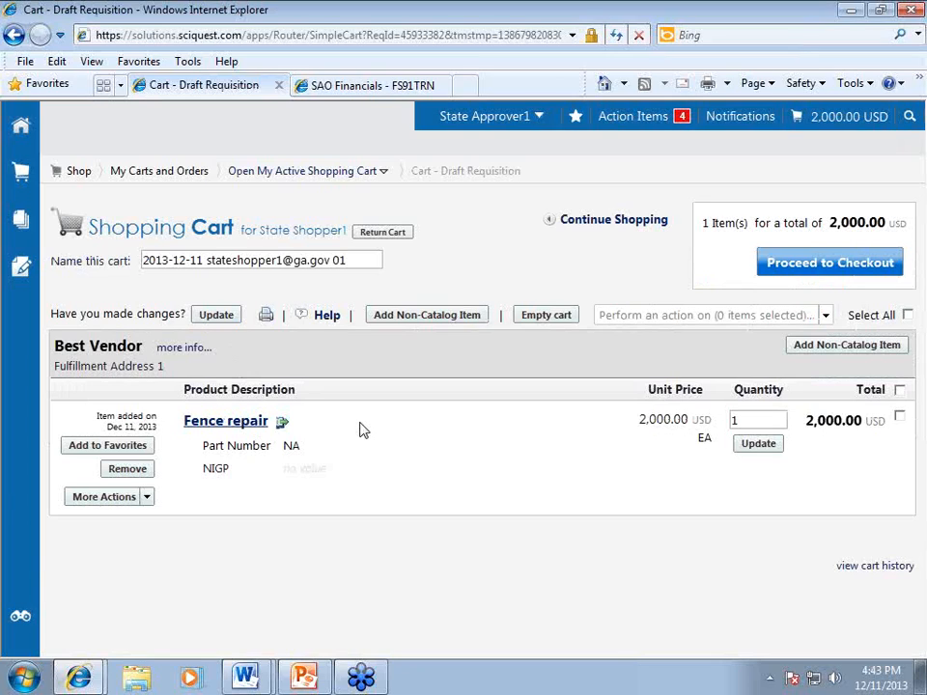
# Cancel returning the fence cart to the shopper and proceed to its checkout summary.
pyautogui.click(383, 236)
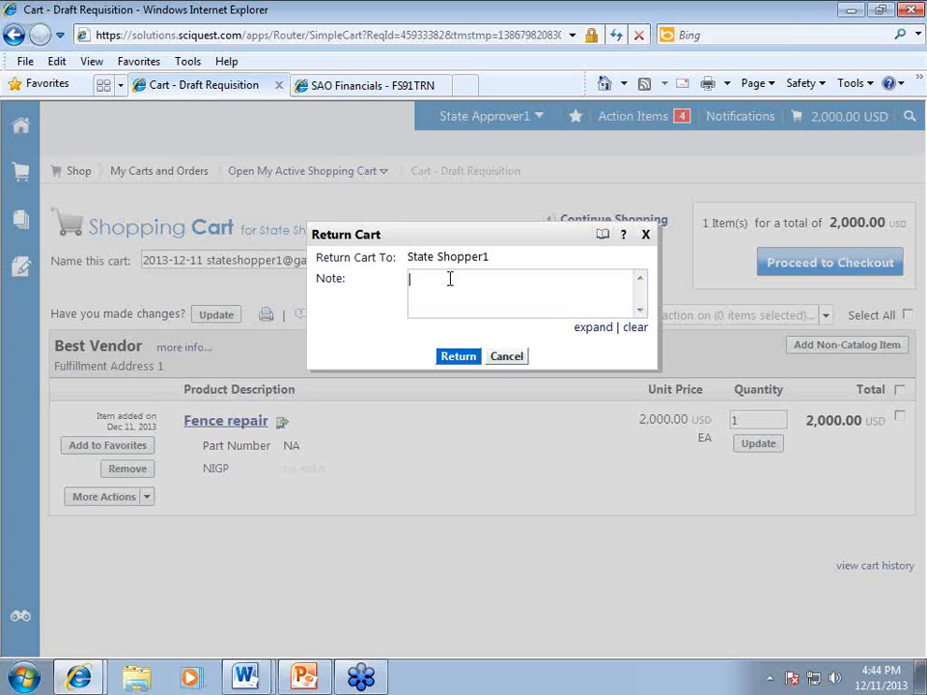
pyautogui.click(506, 358)
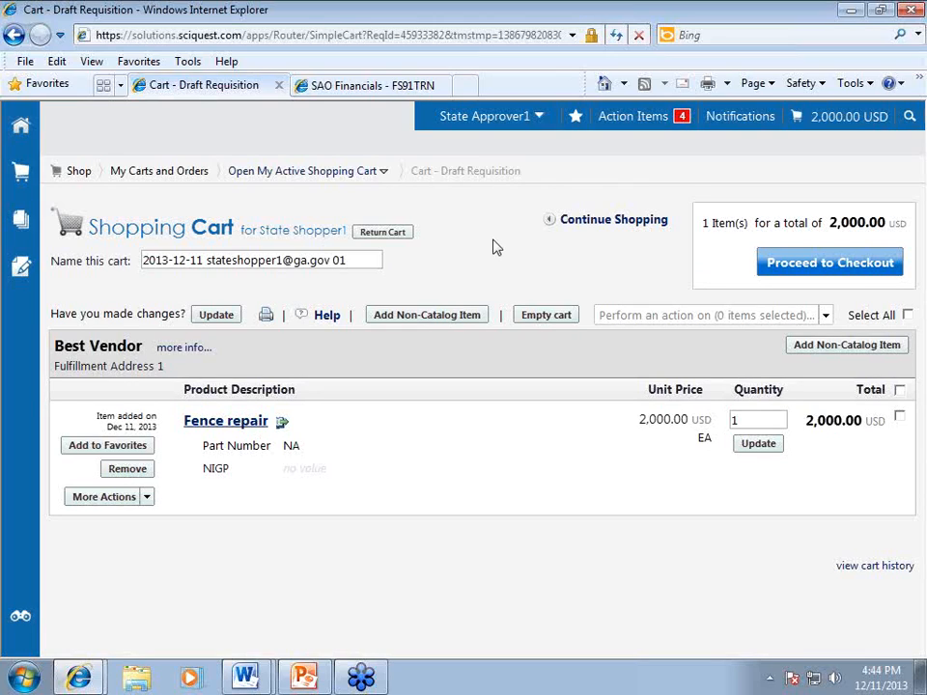
pyautogui.click(809, 265)
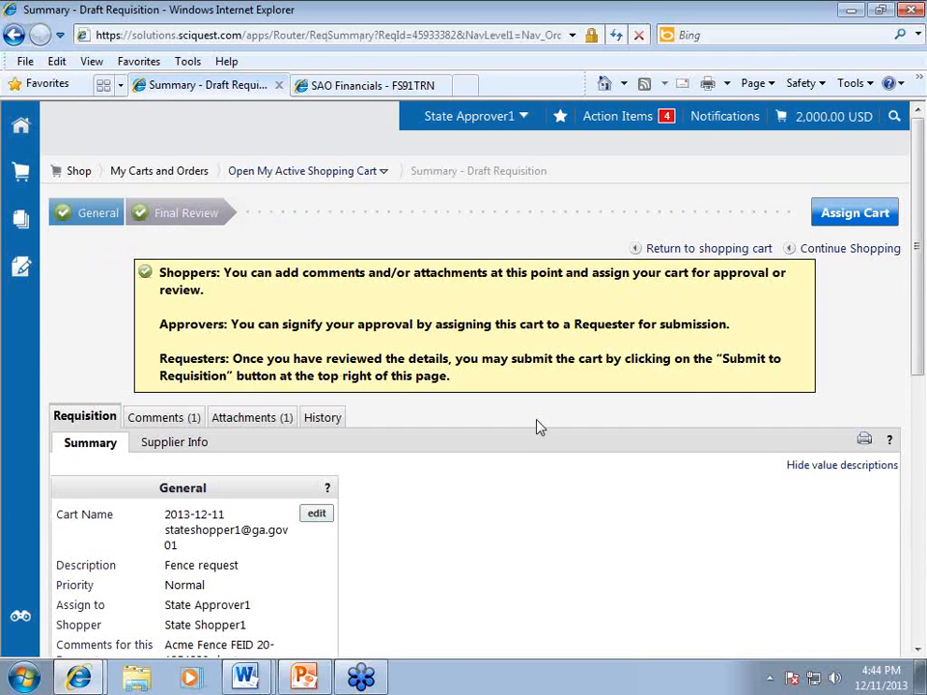
# Assign the 2,000.00 USD fence cart onward with the note 'approved'.
pyautogui.scroll(-3, 522, 425)
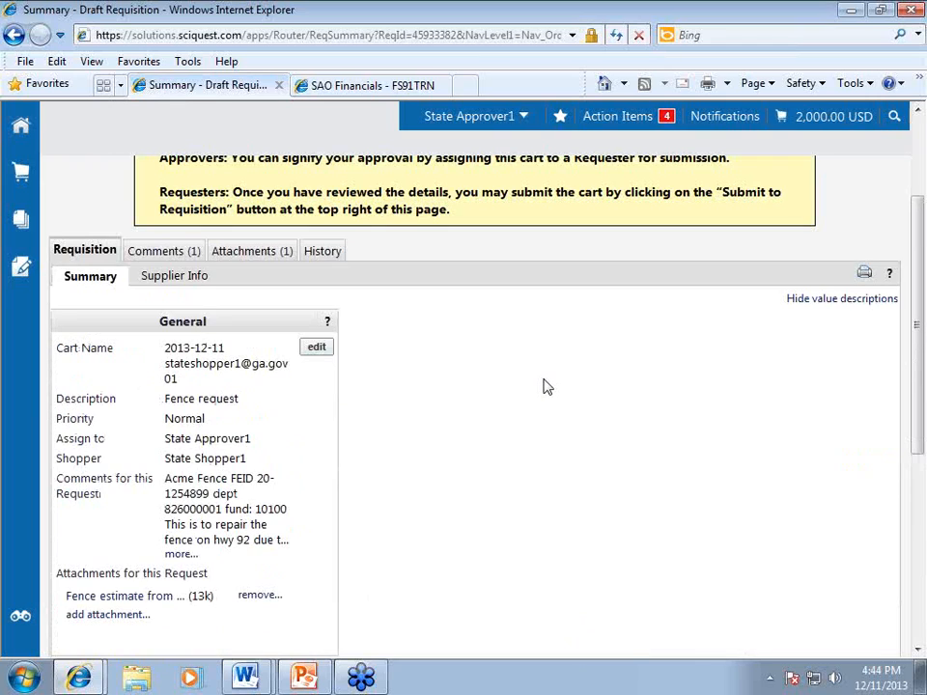
pyautogui.scroll(3, 544, 386)
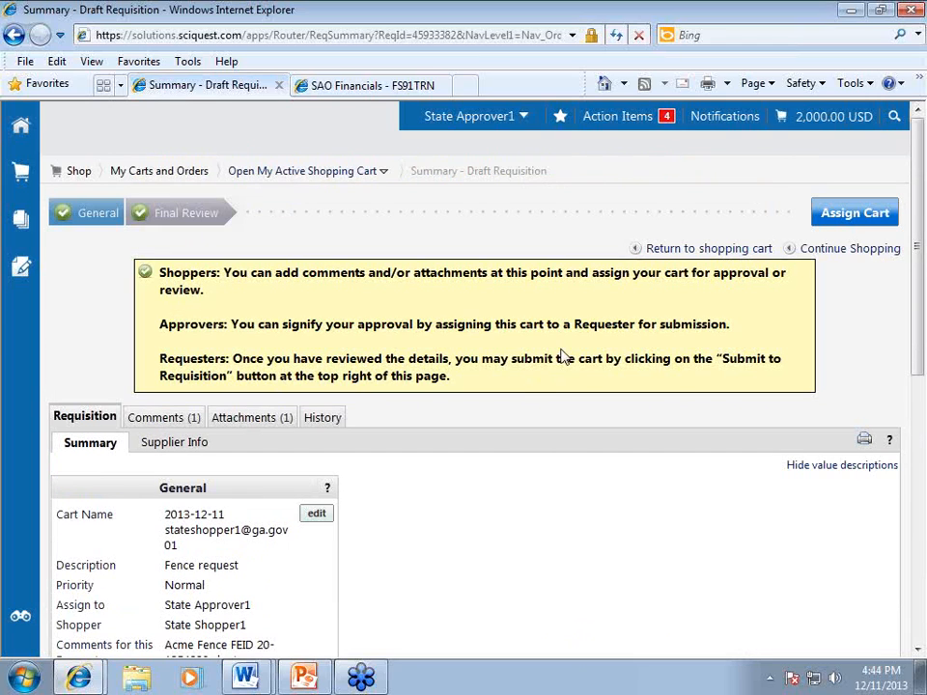
pyautogui.click(855, 215)
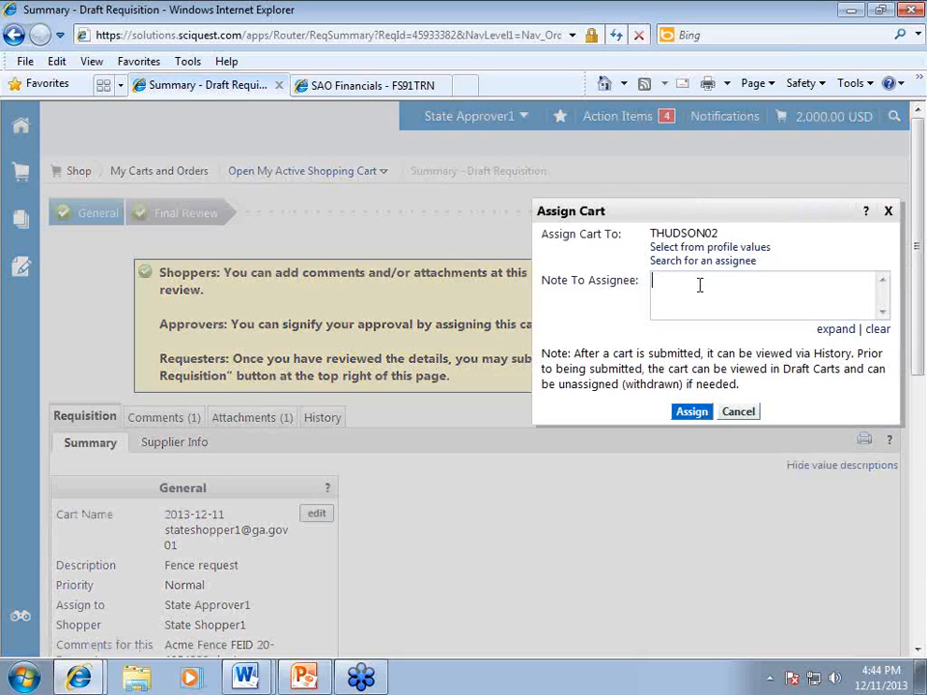
pyautogui.write('approved')
pyautogui.click(692, 415)
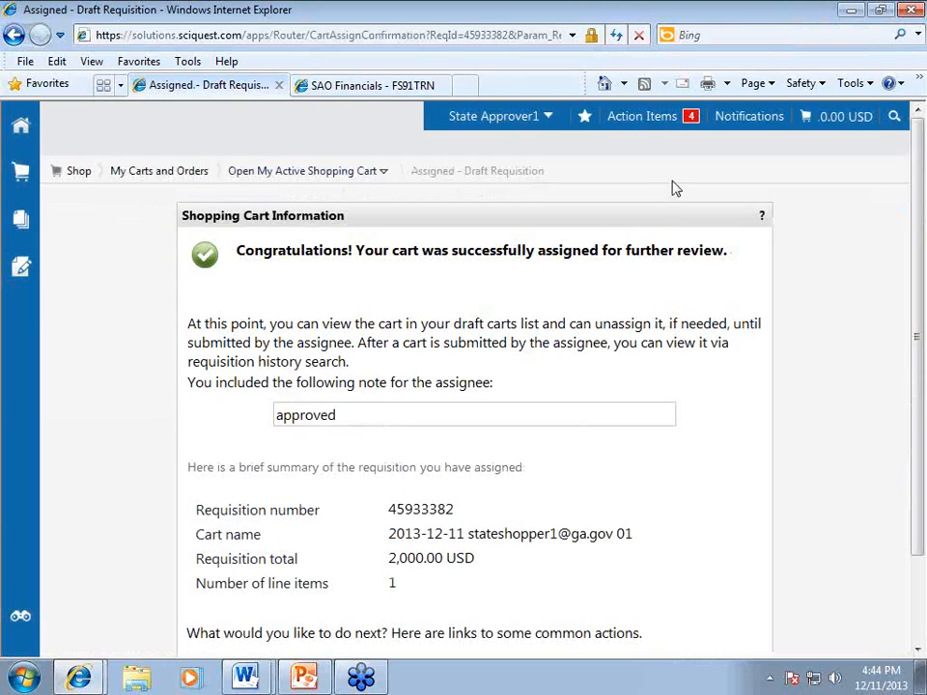
# Review the Action Items list, confirming 3 carts are still assigned for approval.
pyautogui.click(637, 117)
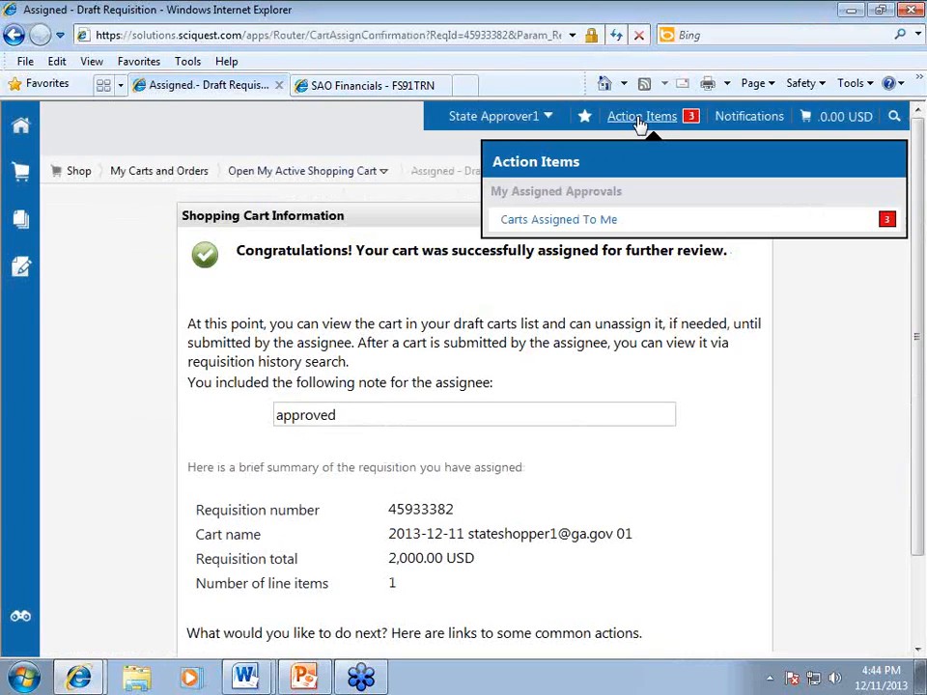
pyautogui.click(784, 322)
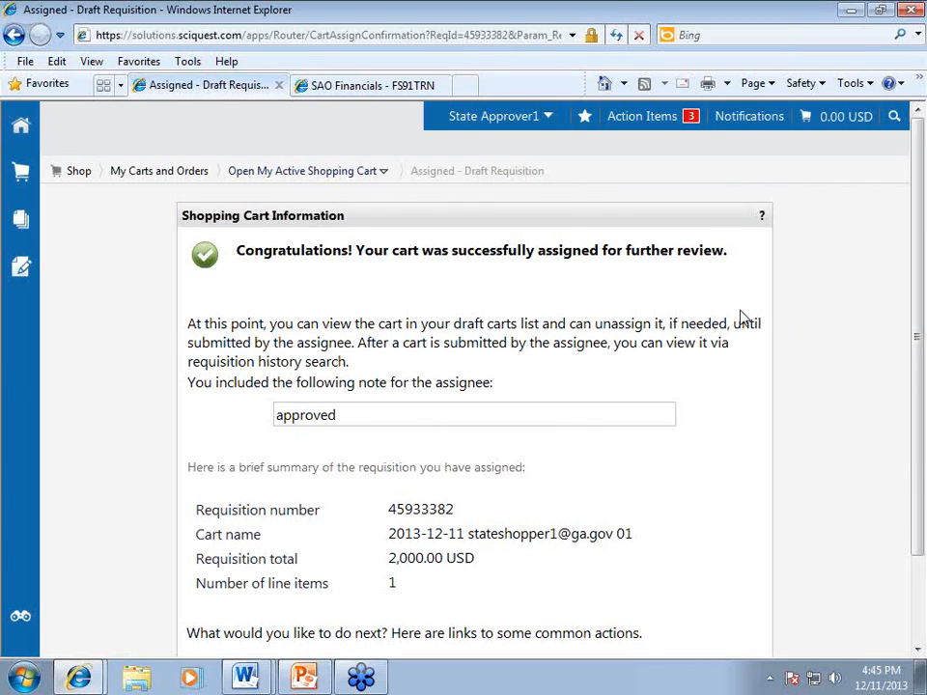
pyautogui.click(911, 43)
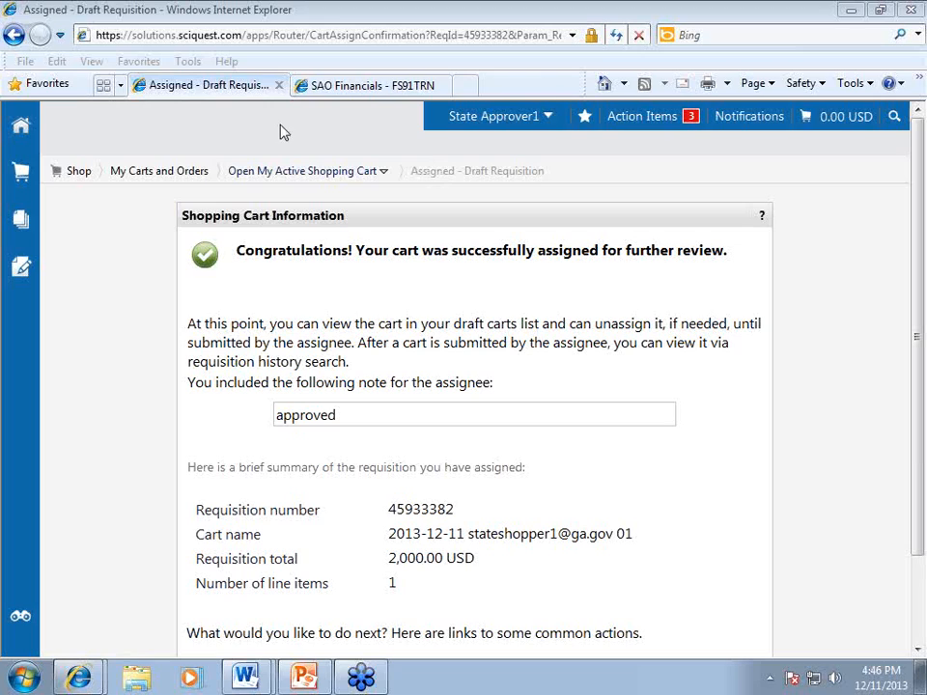
# Browse My Carts and Orders in the Shop sidebar flyout.
pyautogui.click(21, 171)
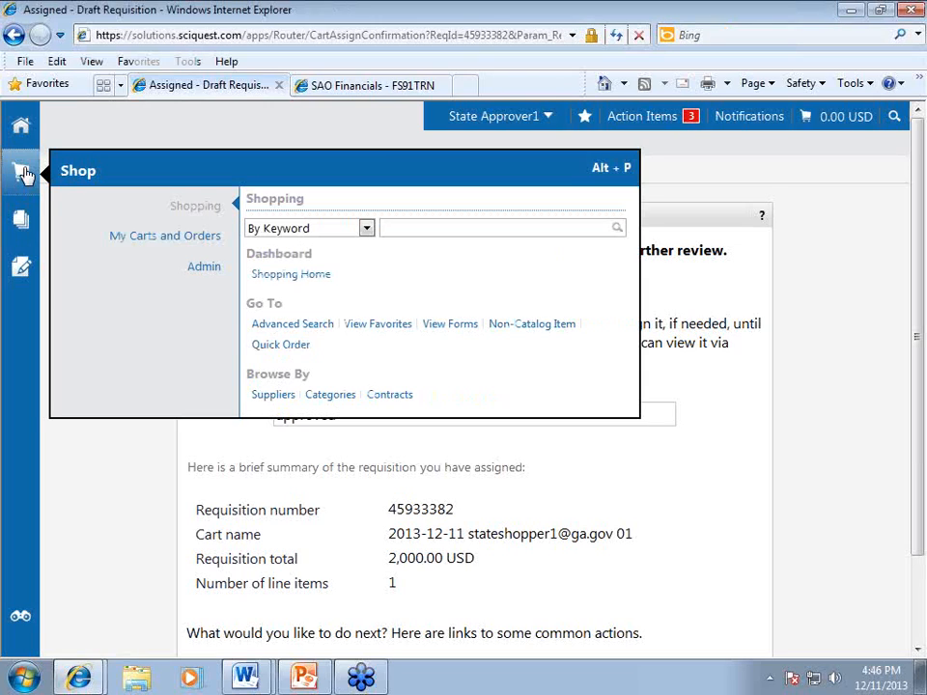
pyautogui.moveTo(175, 248)
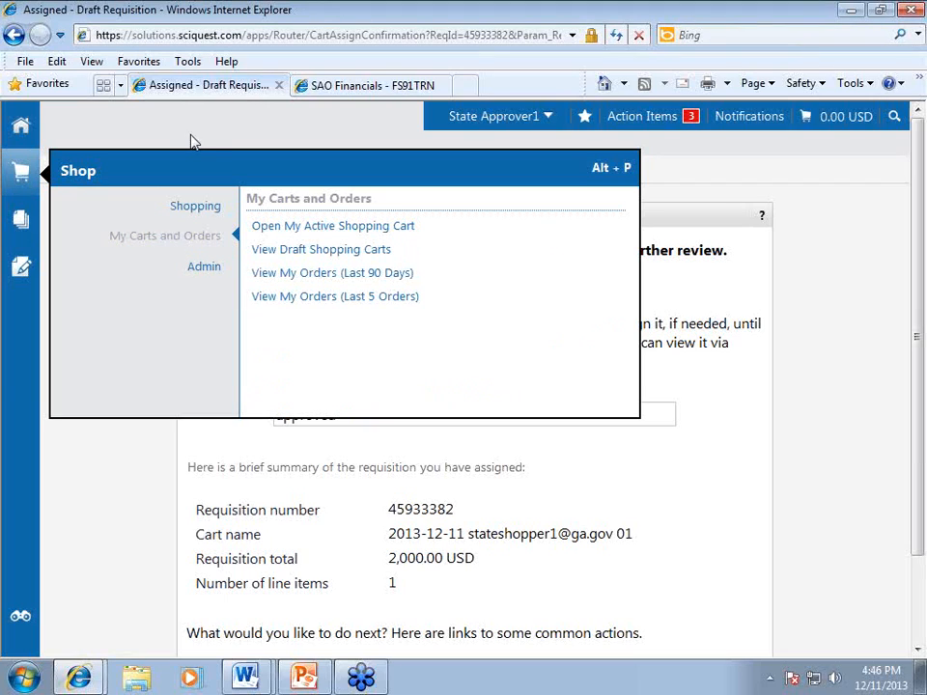
pyautogui.moveTo(626, 123)
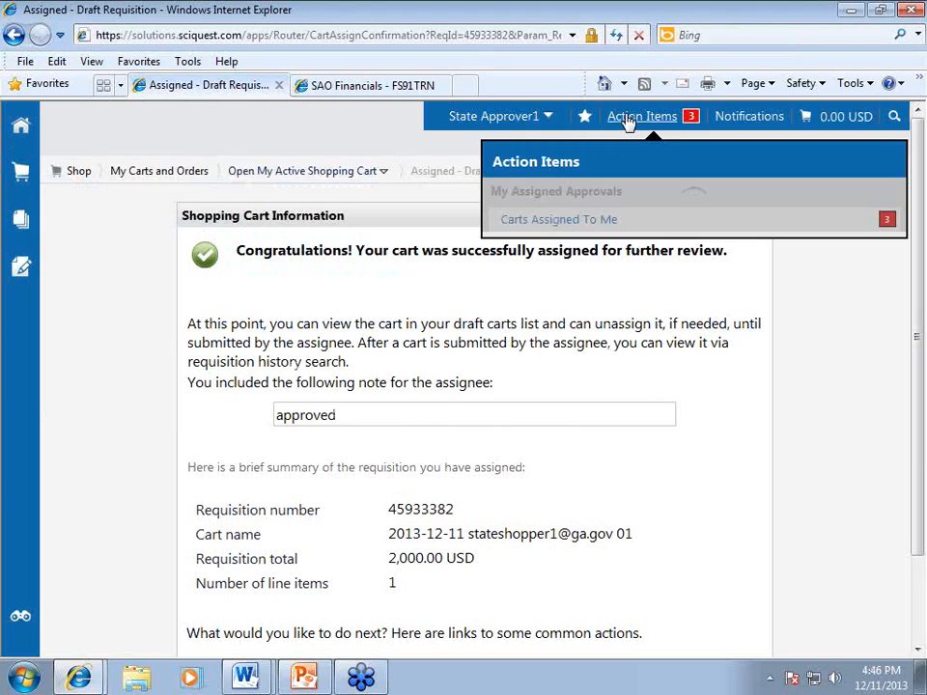